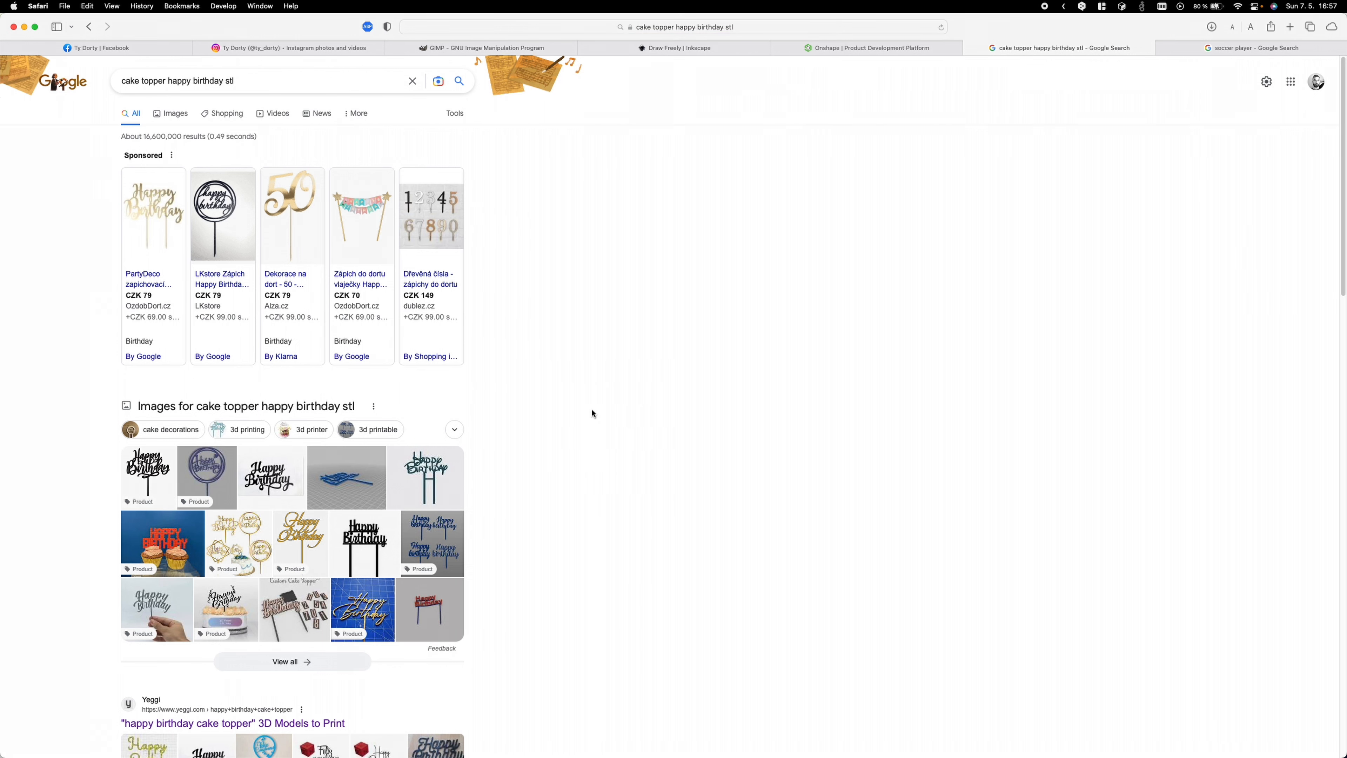
Open the "CAKE TOPPER HAPPY BIRTHDAY" model page on Printables from the search results
scroll(592, 413, down, 10)
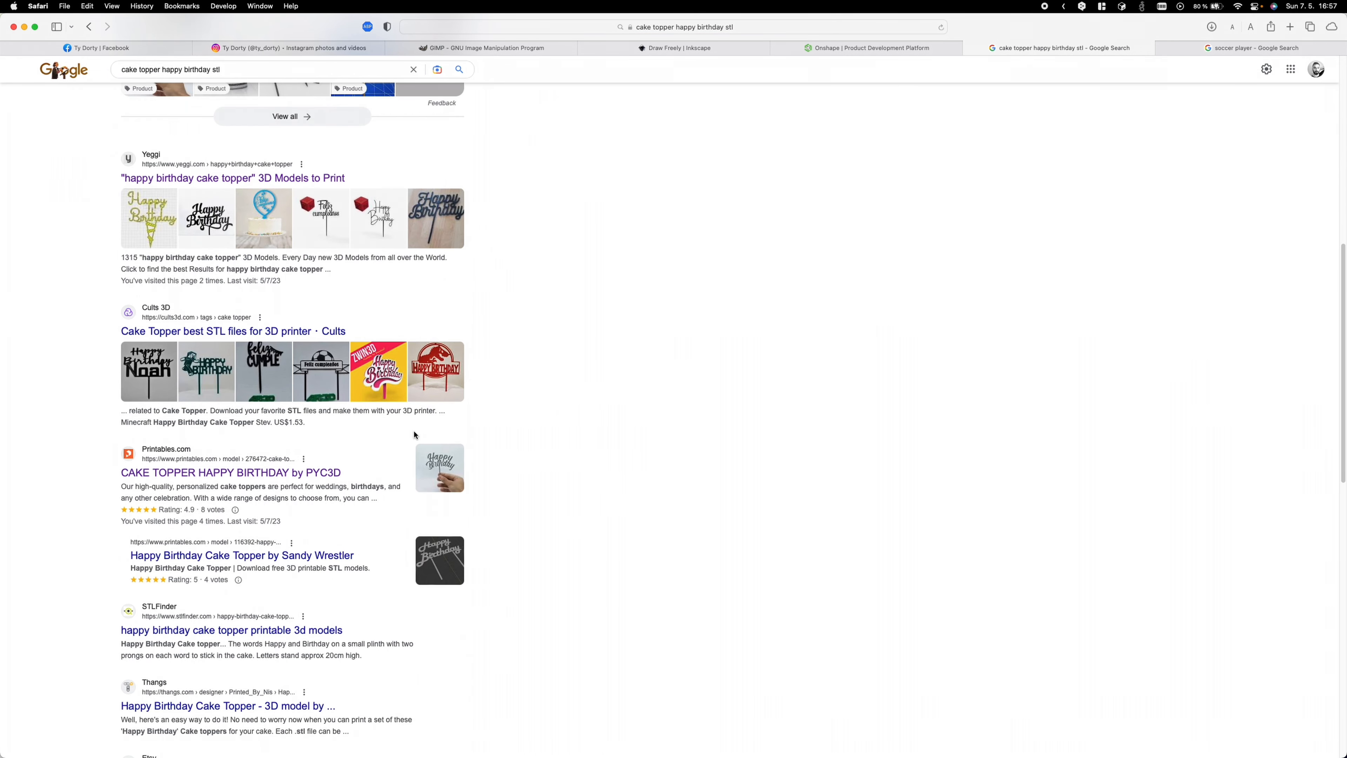
click(285, 473)
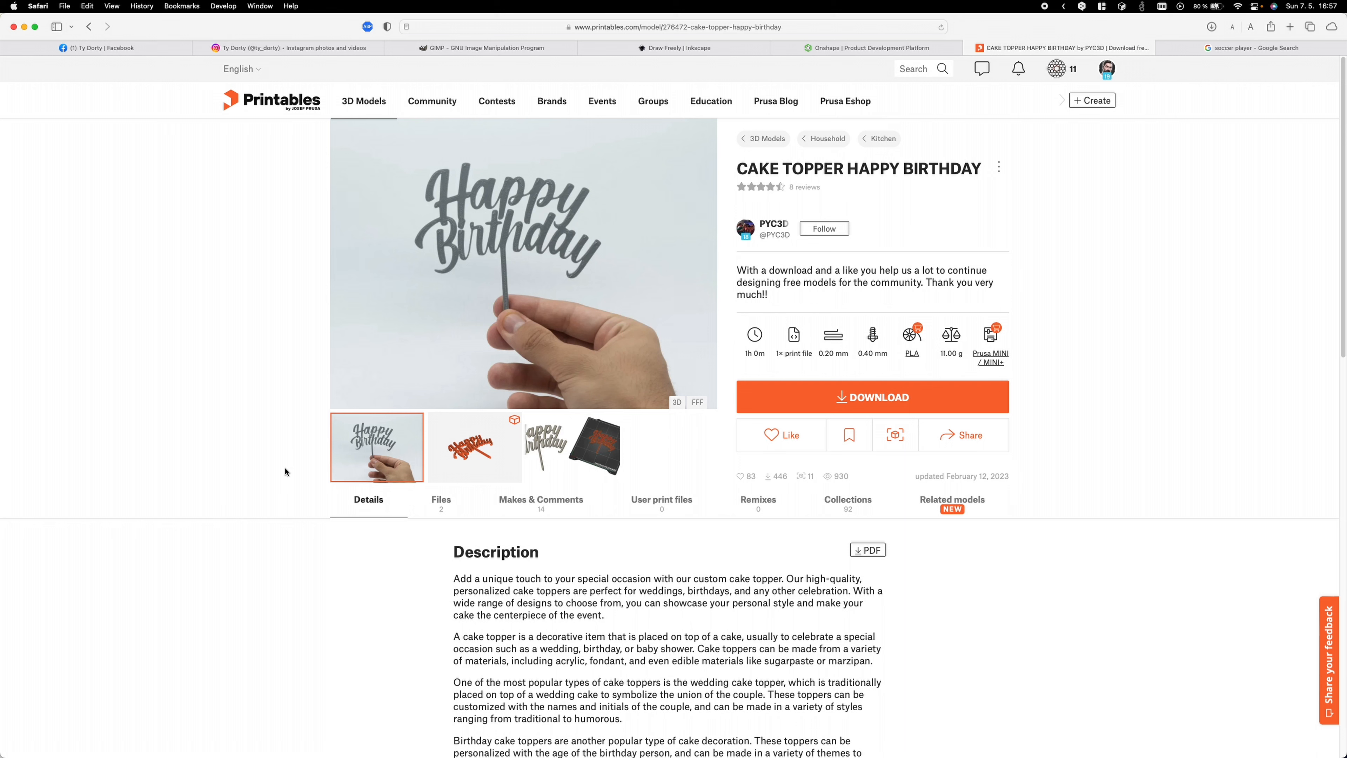
Filter the "soccer player" image search to Clip Art in black and white
click(1203, 47)
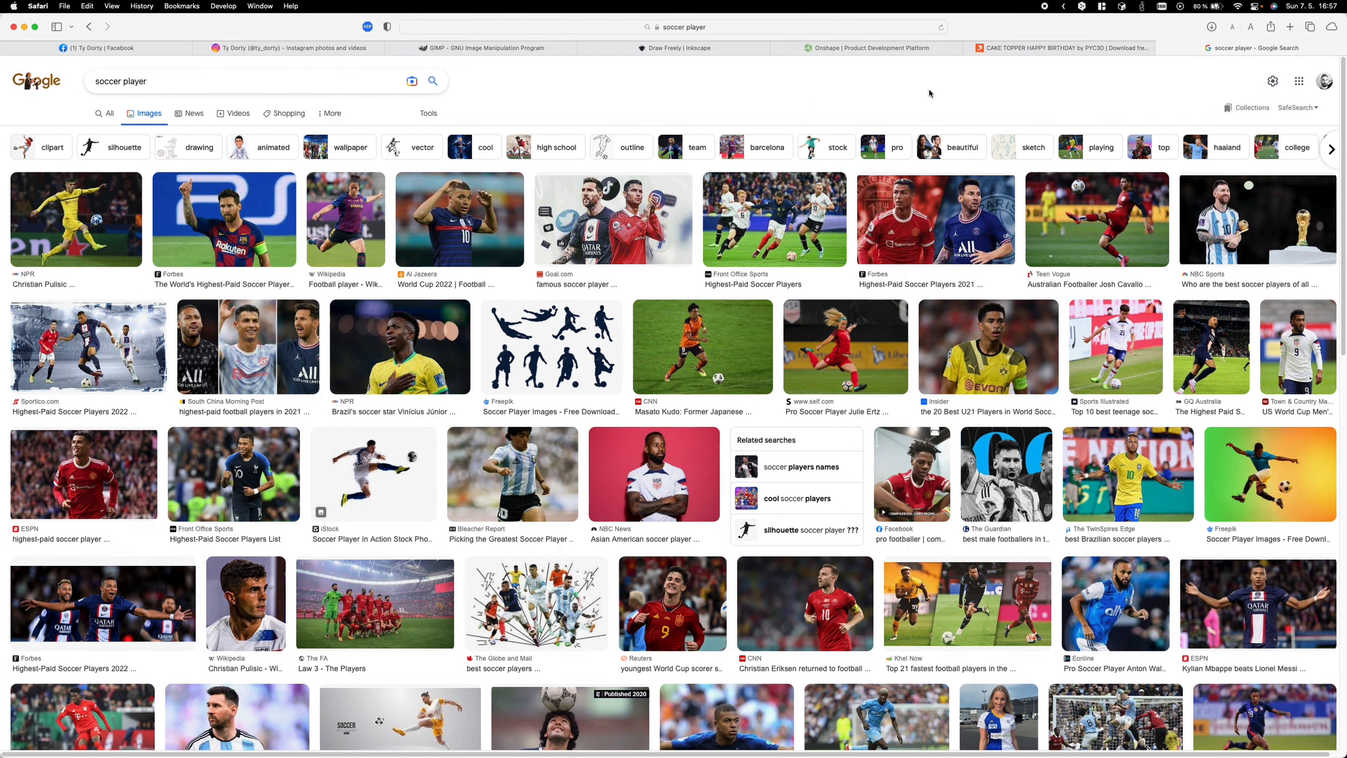
click(440, 115)
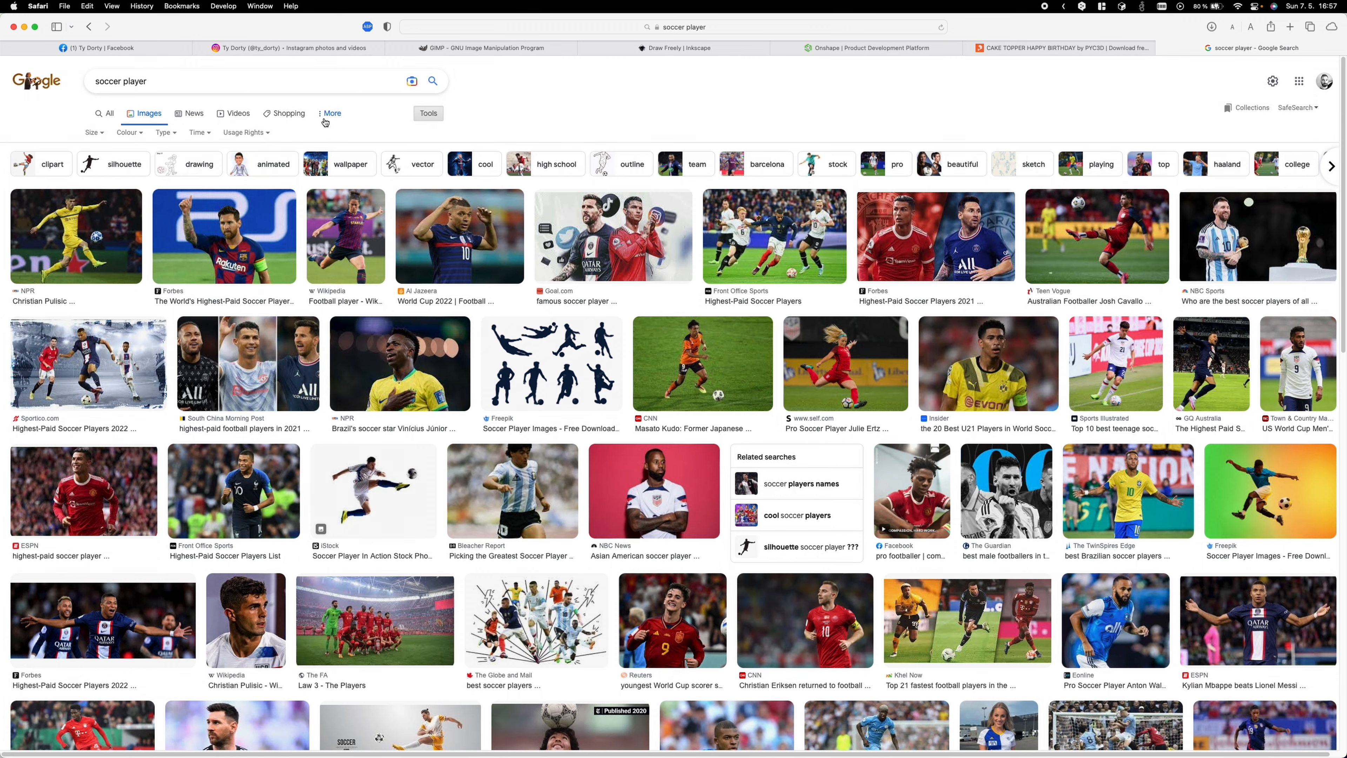
click(164, 133)
click(169, 167)
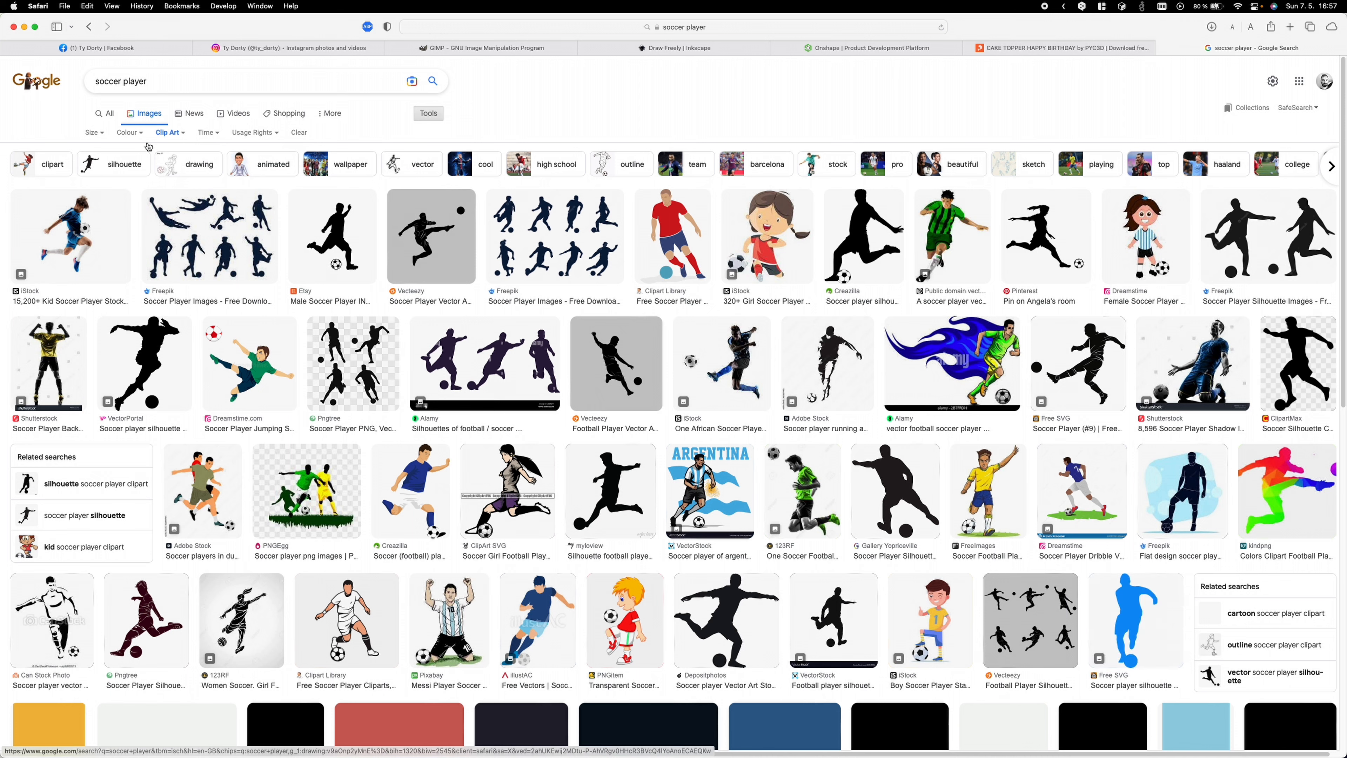
click(129, 132)
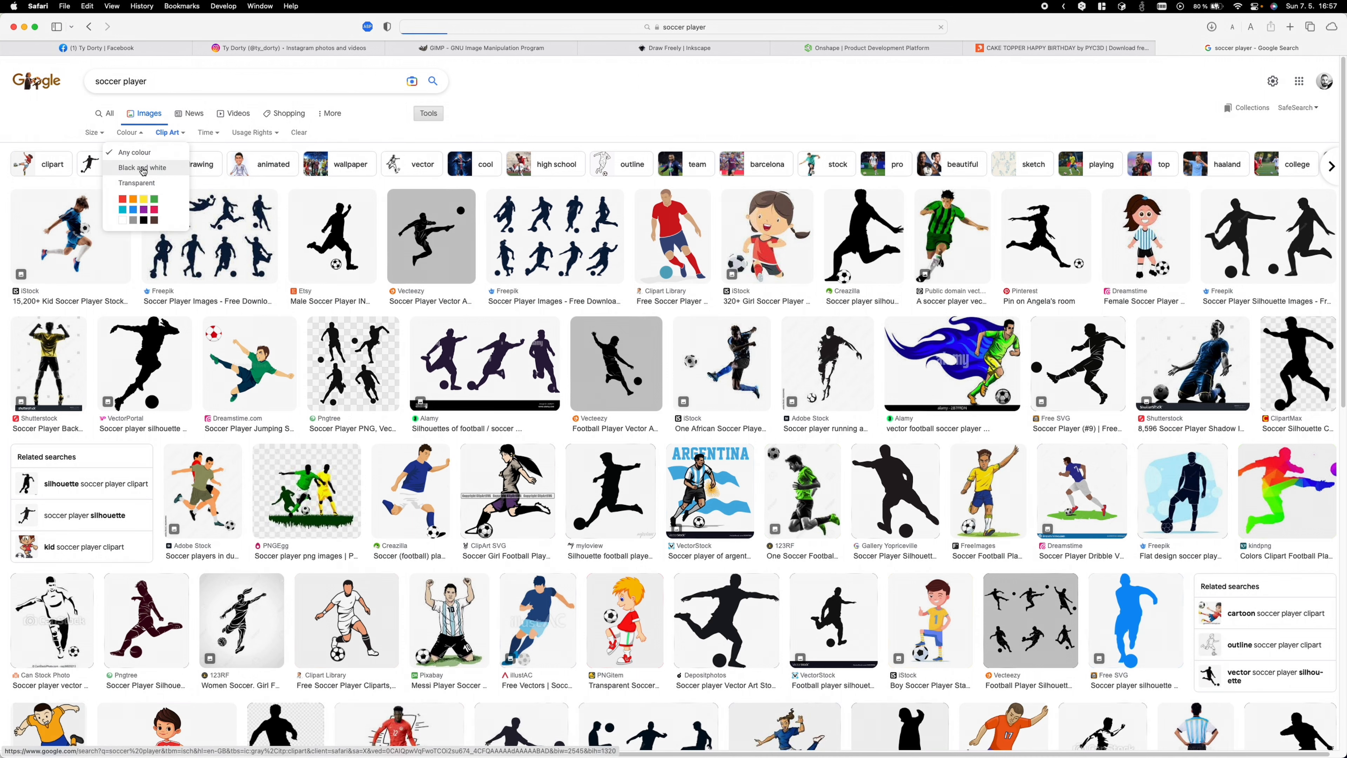
click(142, 168)
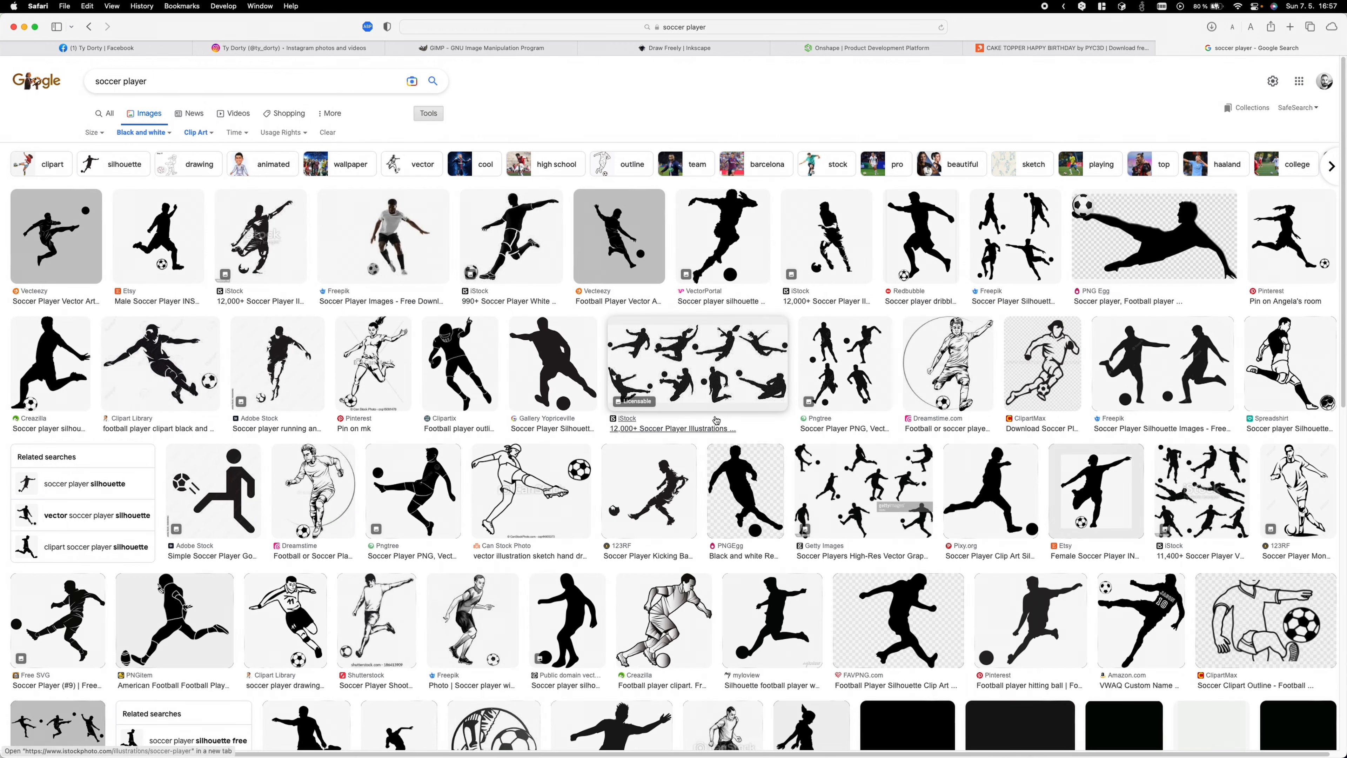
Open Freepik's flat design illustration of two soccer player silhouettes with balls and check its available file types
click(1144, 378)
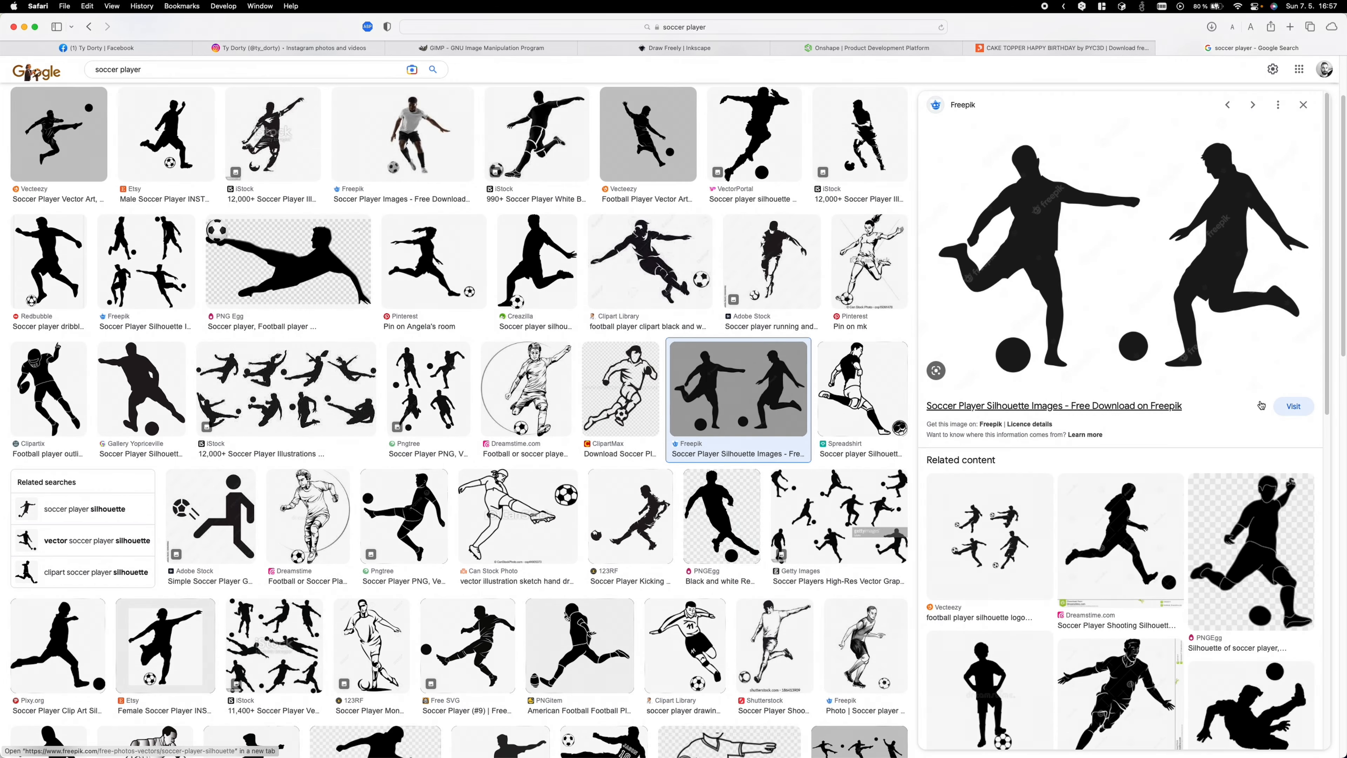
click(1278, 405)
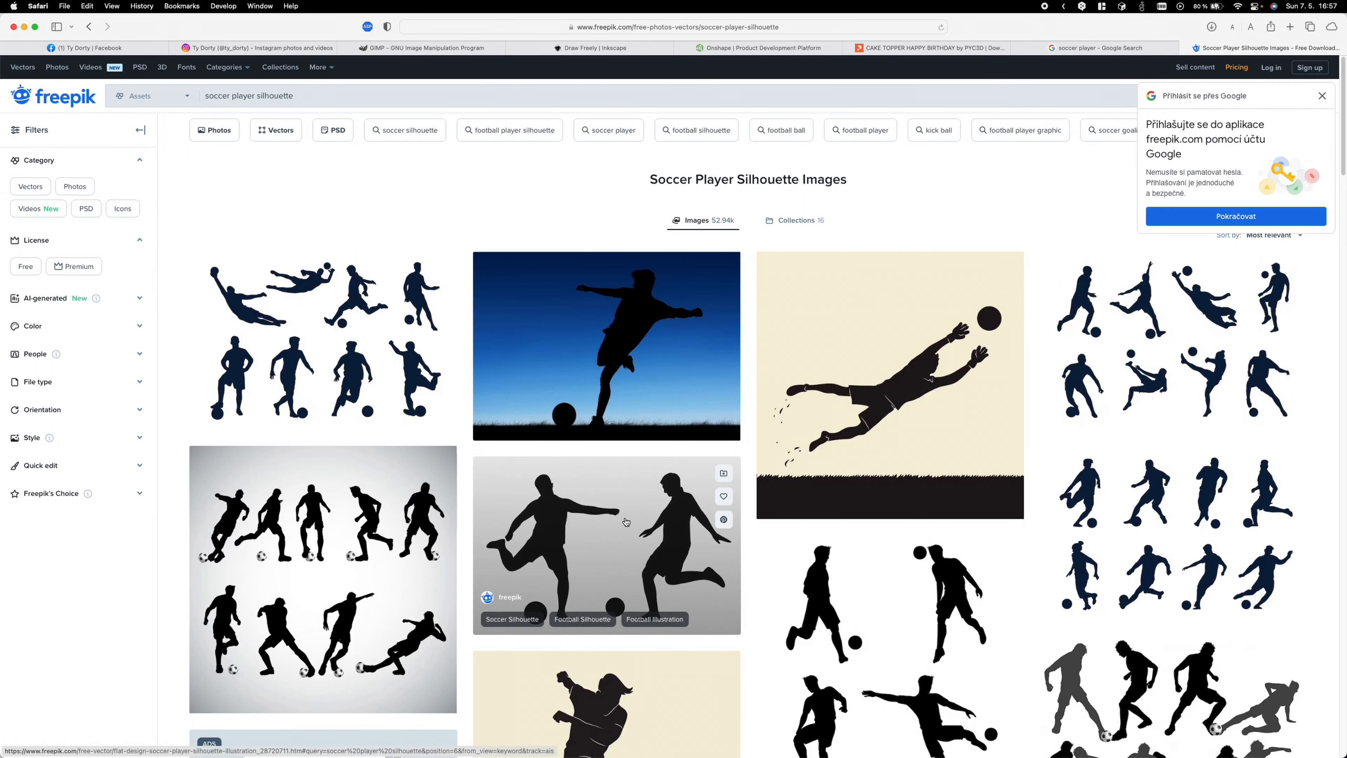
click(626, 521)
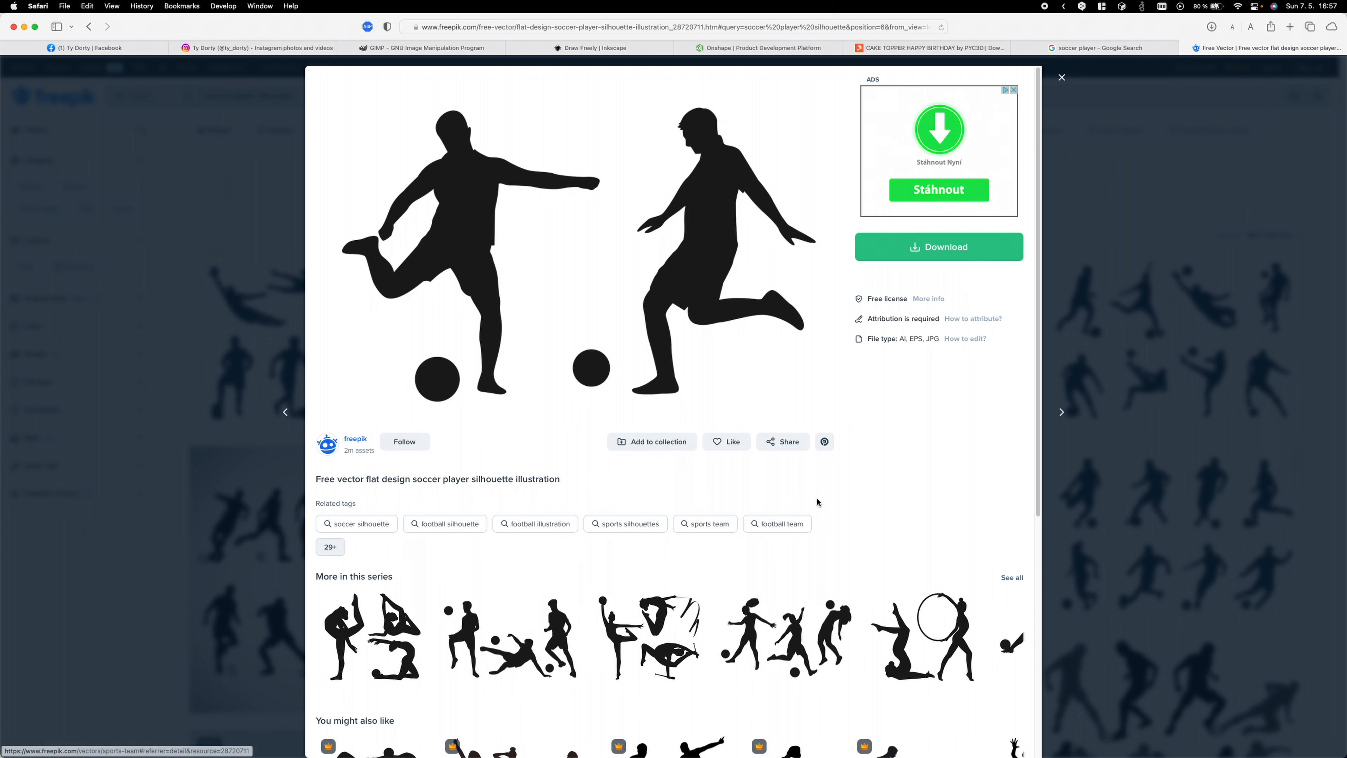
drag(900, 341, 938, 343)
click(944, 367)
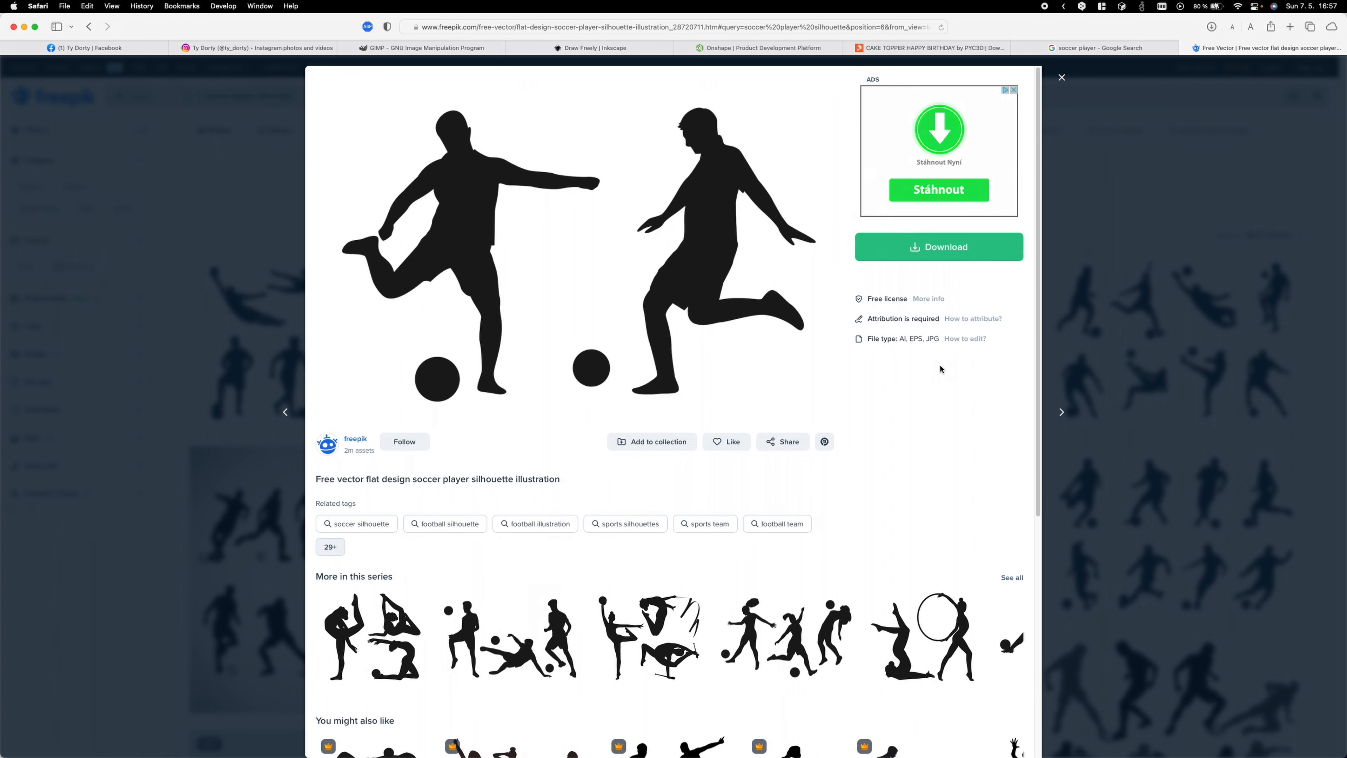
View the Inkscape website and download the soccer player silhouette illustration from Freepik
click(562, 51)
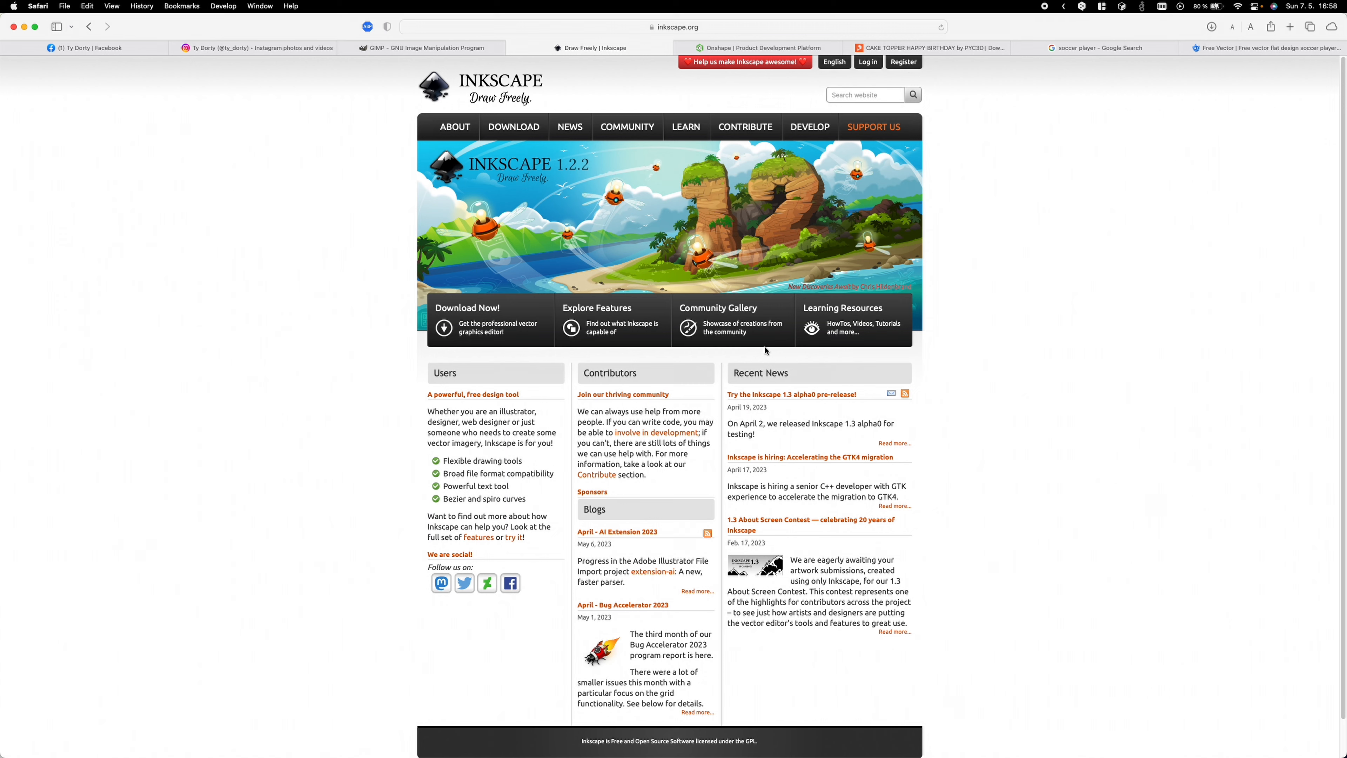
click(1242, 51)
click(938, 246)
click(939, 392)
click(856, 495)
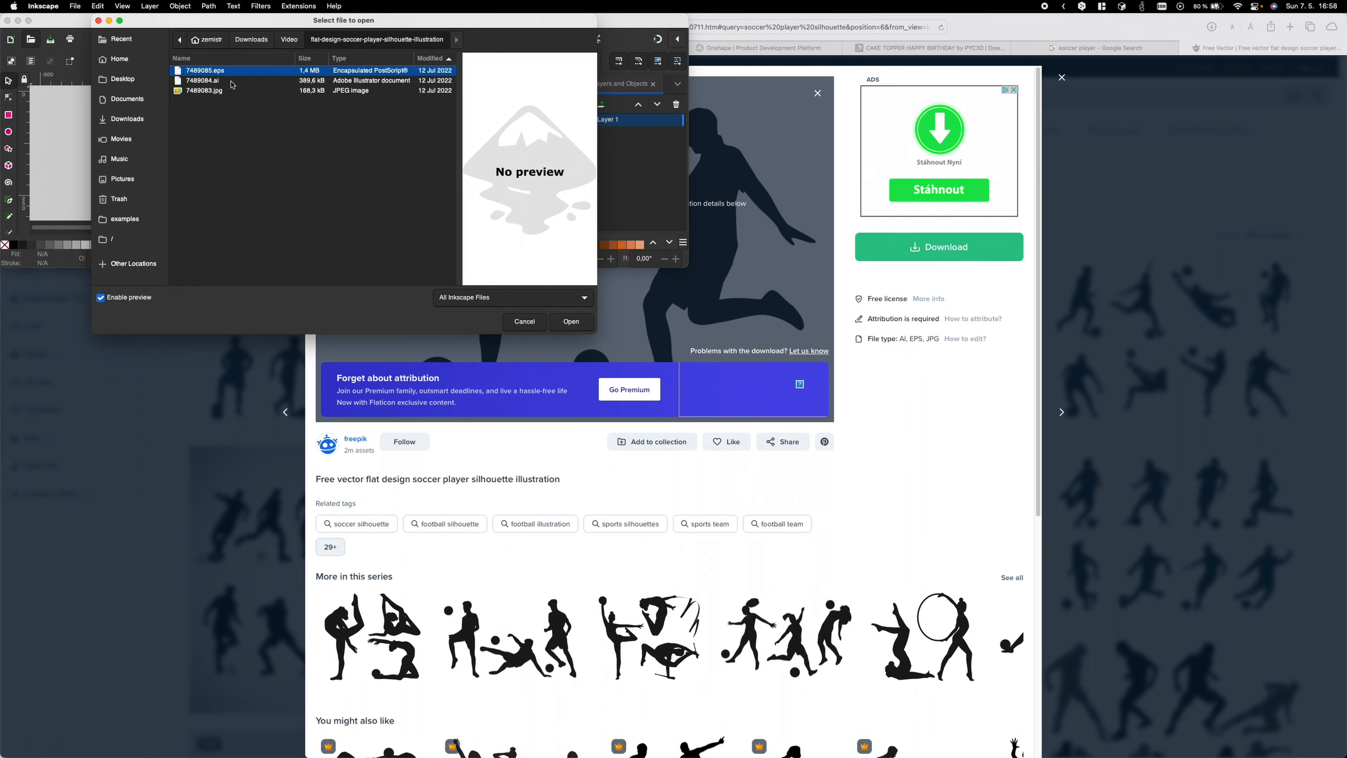
Open 7489085.eps in Inkscape, leaving page orientation from text direction disabled
double_click(231, 74)
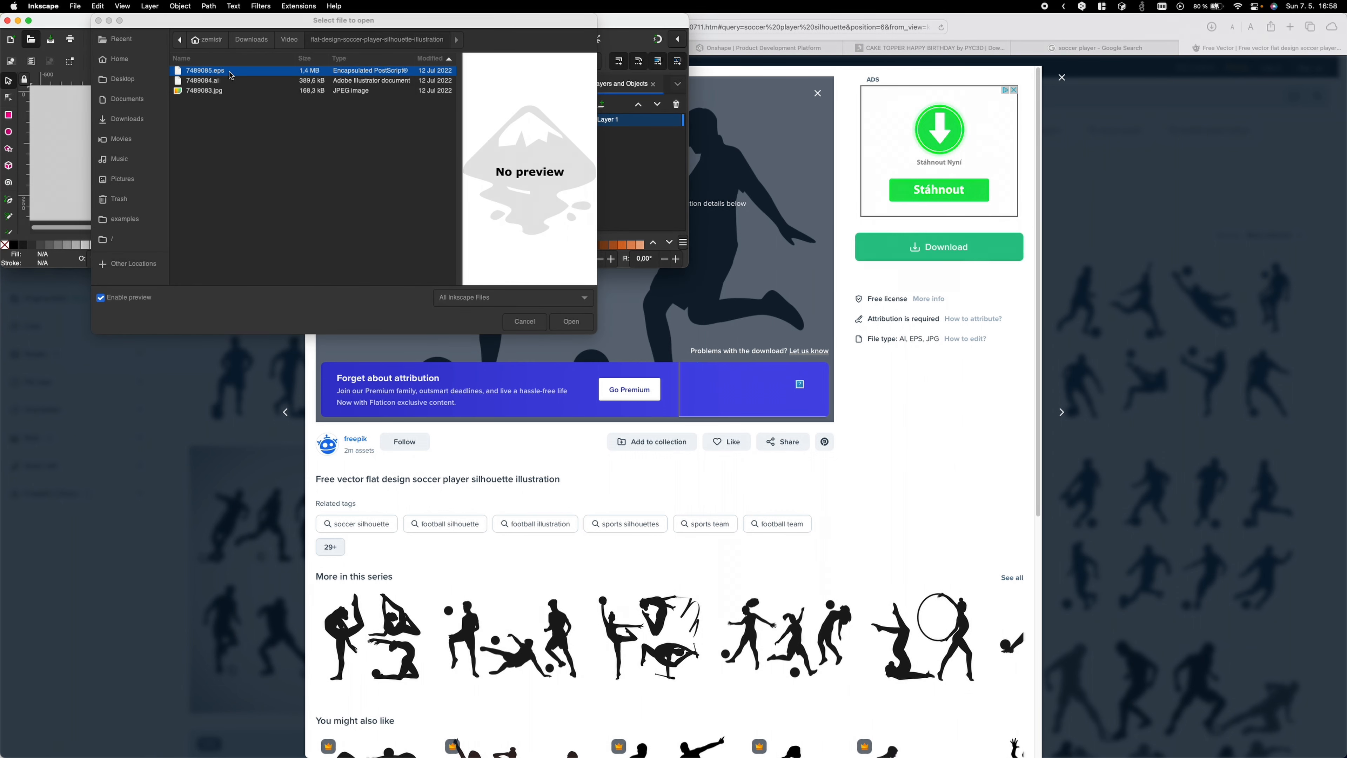
click(197, 67)
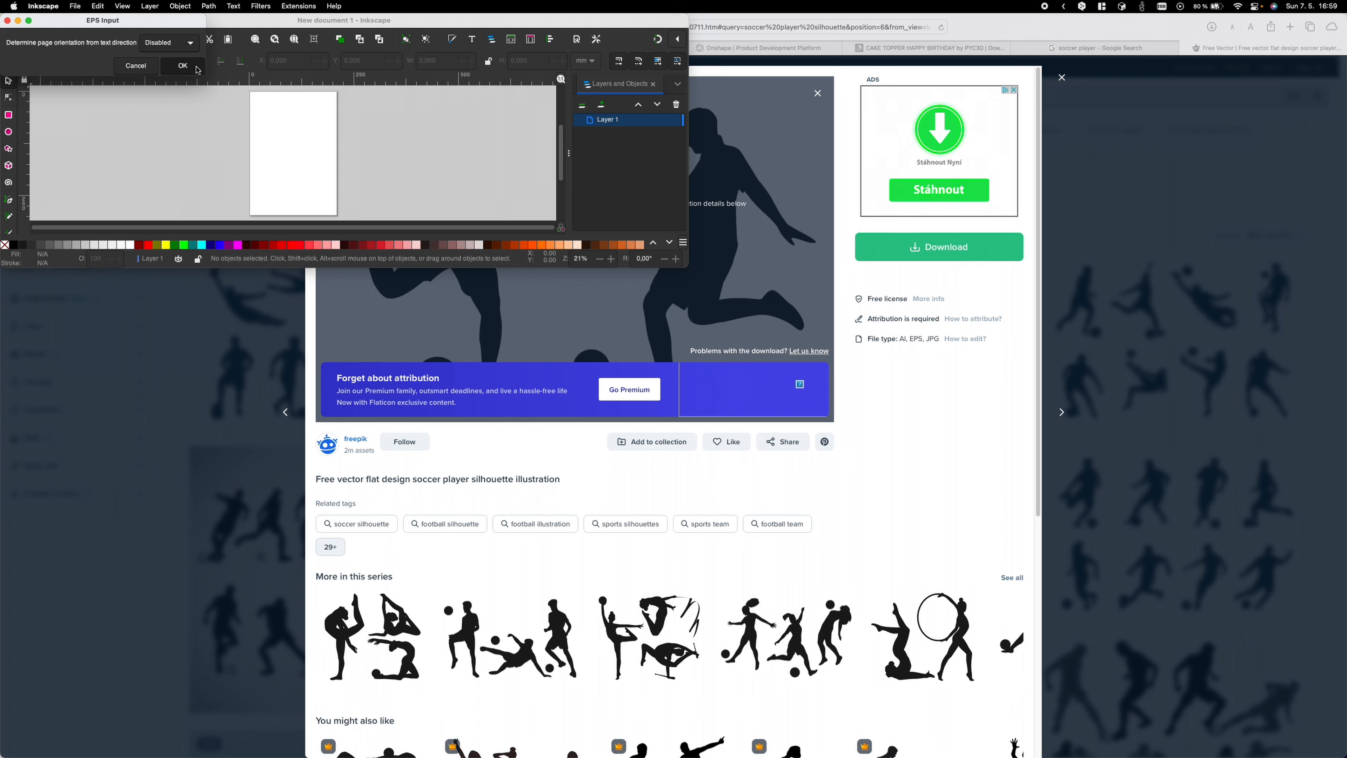
click(271, 262)
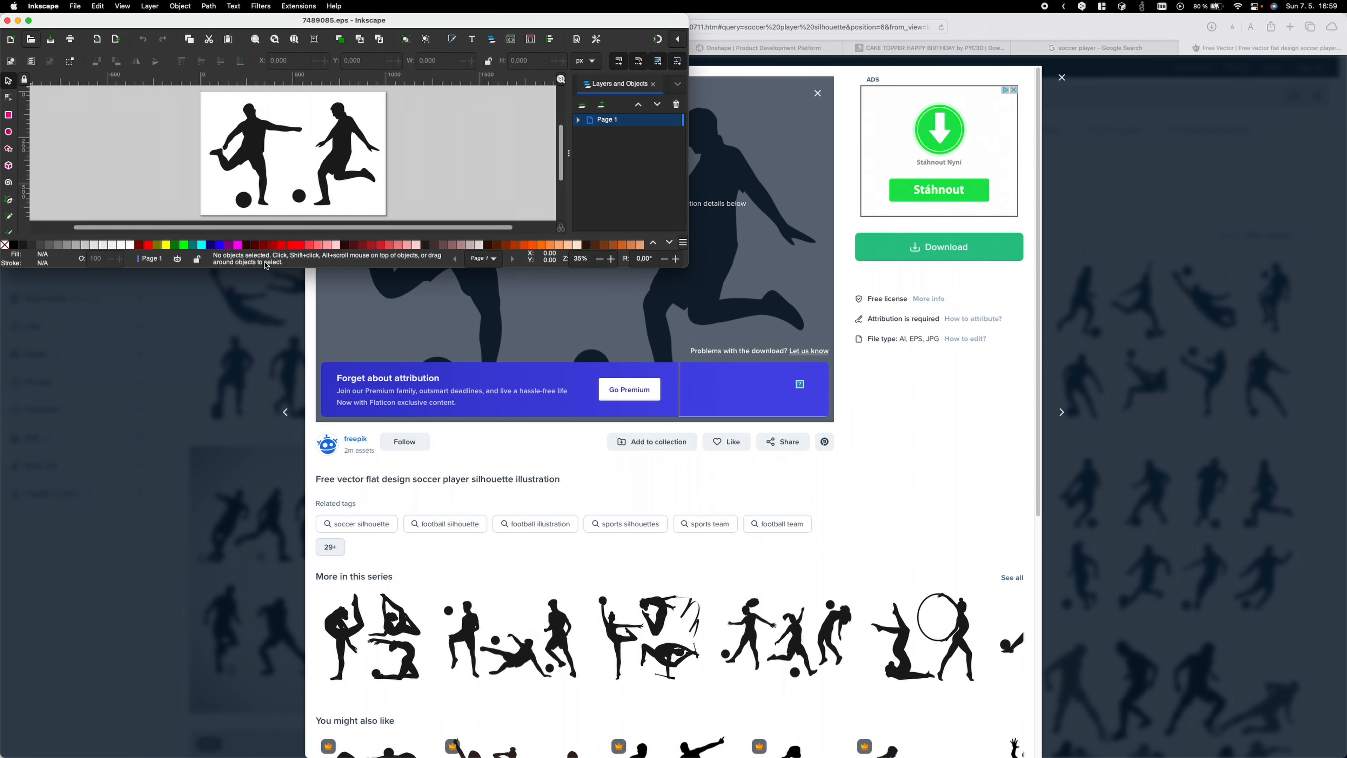
click(622, 398)
Inspect the path nodes of the small ball and the right-hand player with the Node tool
double_click(796, 476)
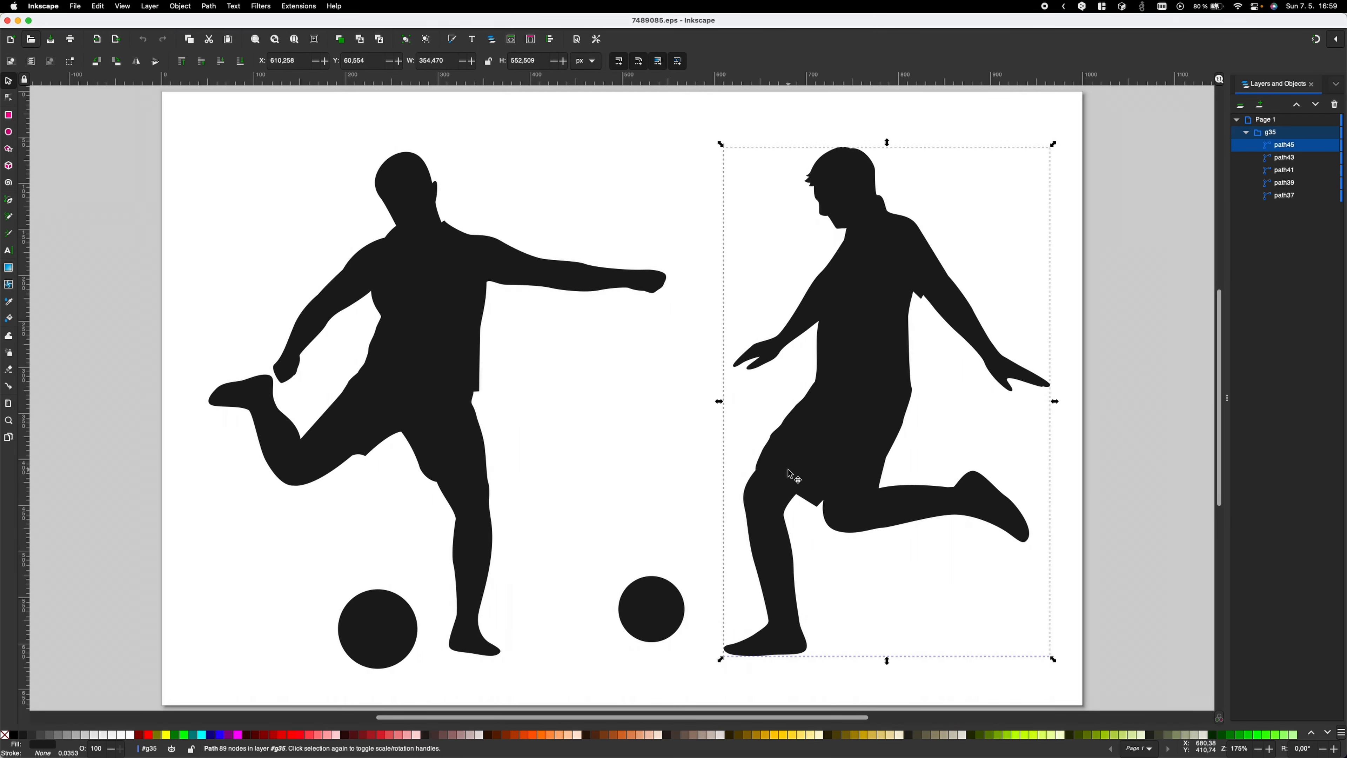
click(672, 607)
key(n)
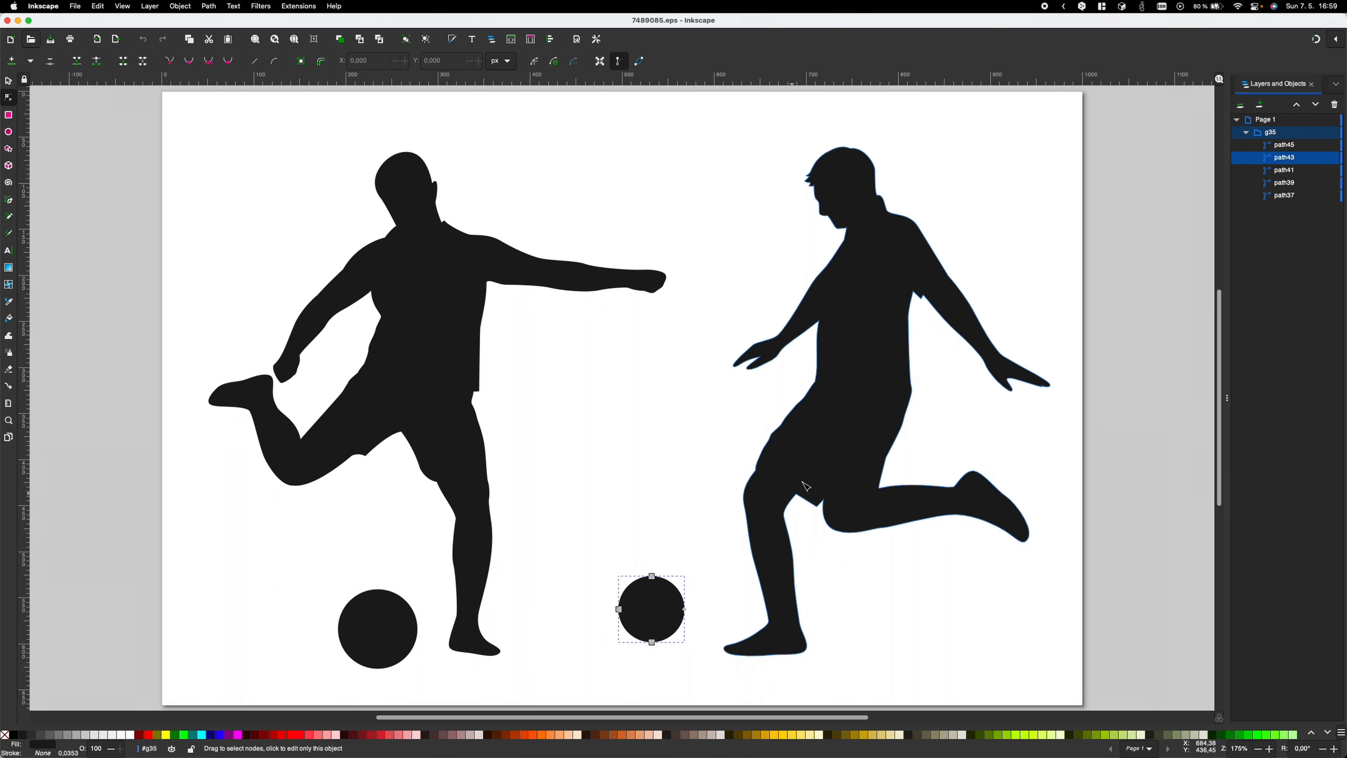
click(830, 456)
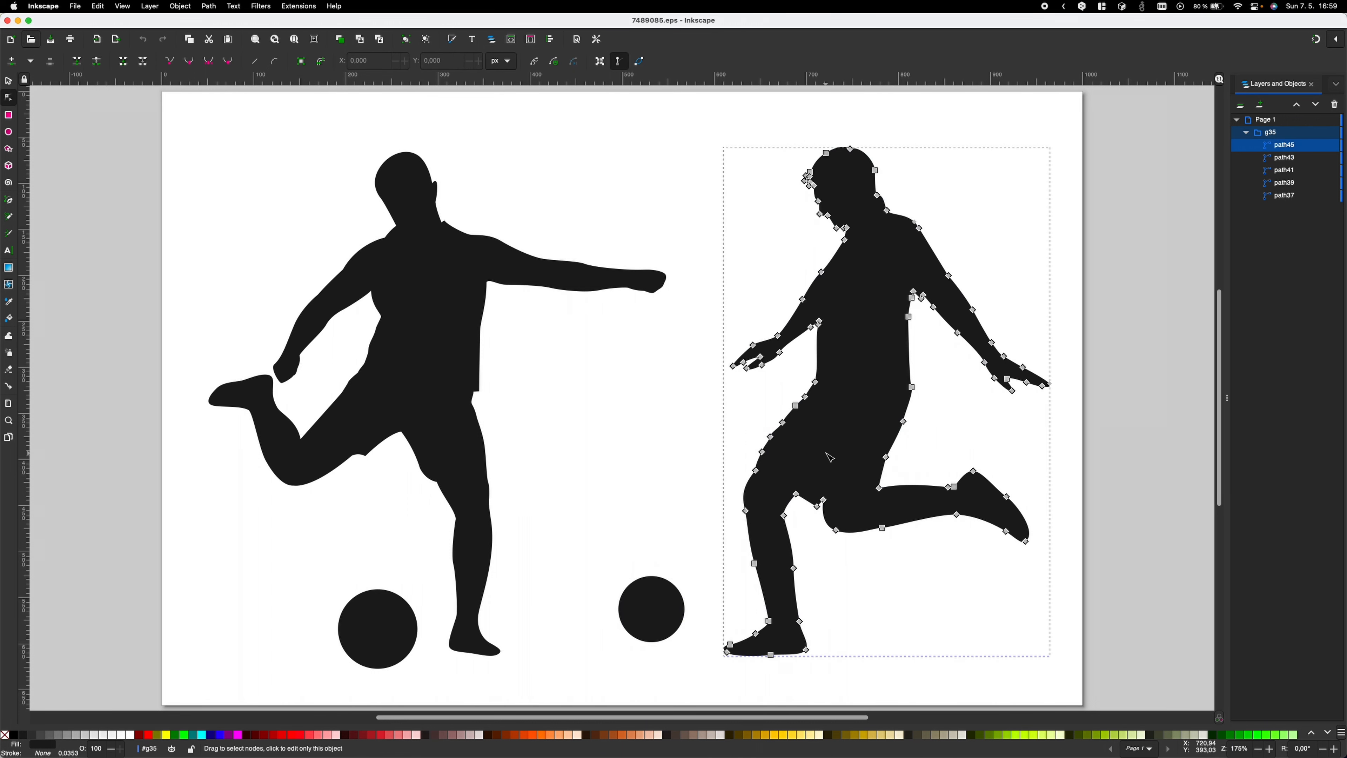
click(812, 211)
scroll(812, 201, up, 3)
scroll(818, 236, down, 2)
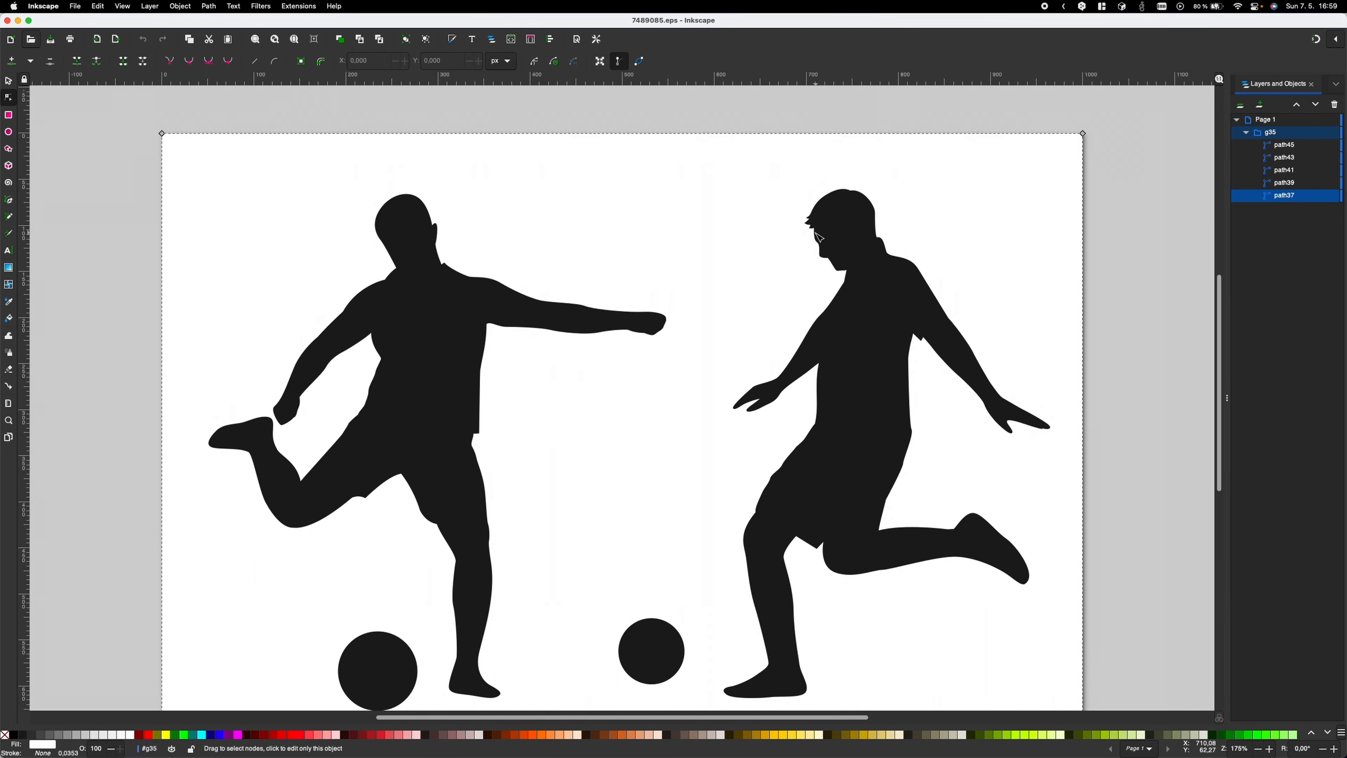
ctrl+scroll(819, 213, up, 14)
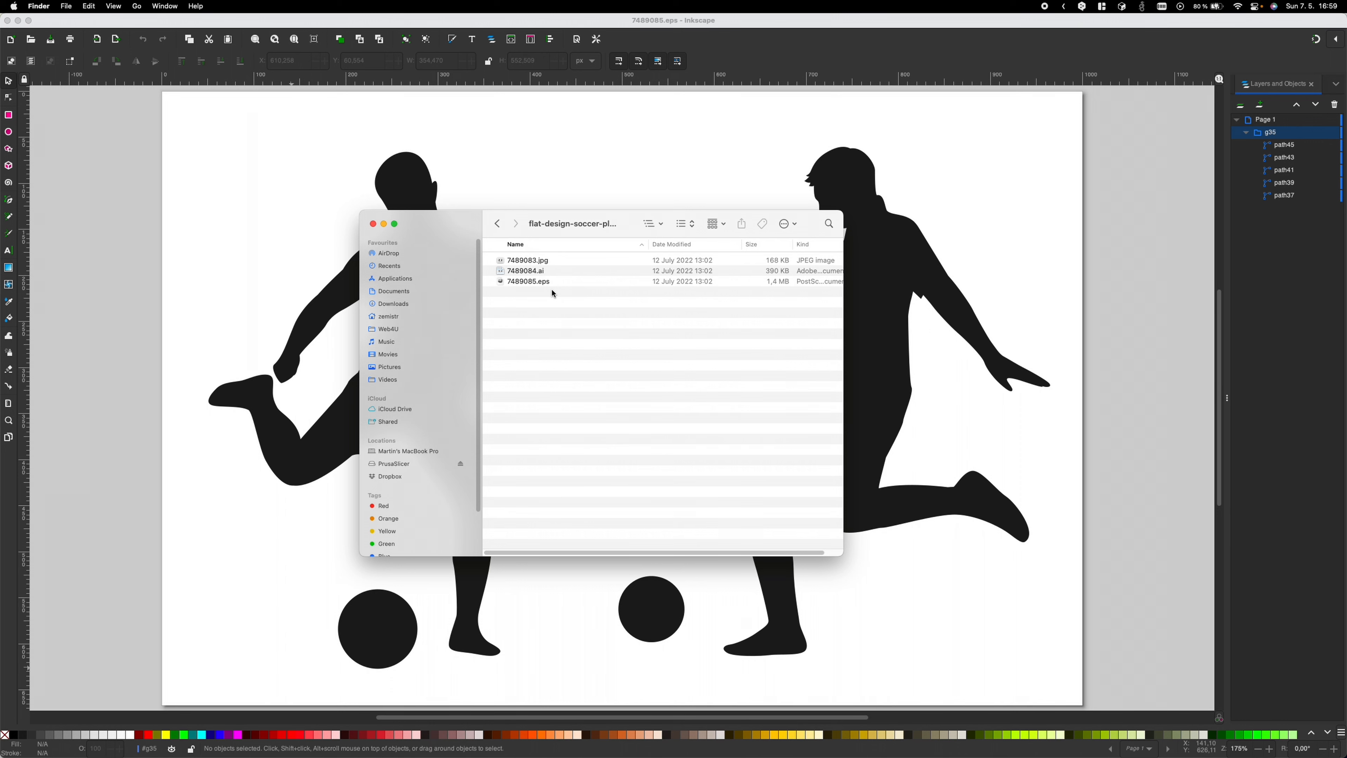
Open 7489083.jpg in GIMP and keep its embedded sRGB color profile
click(563, 260)
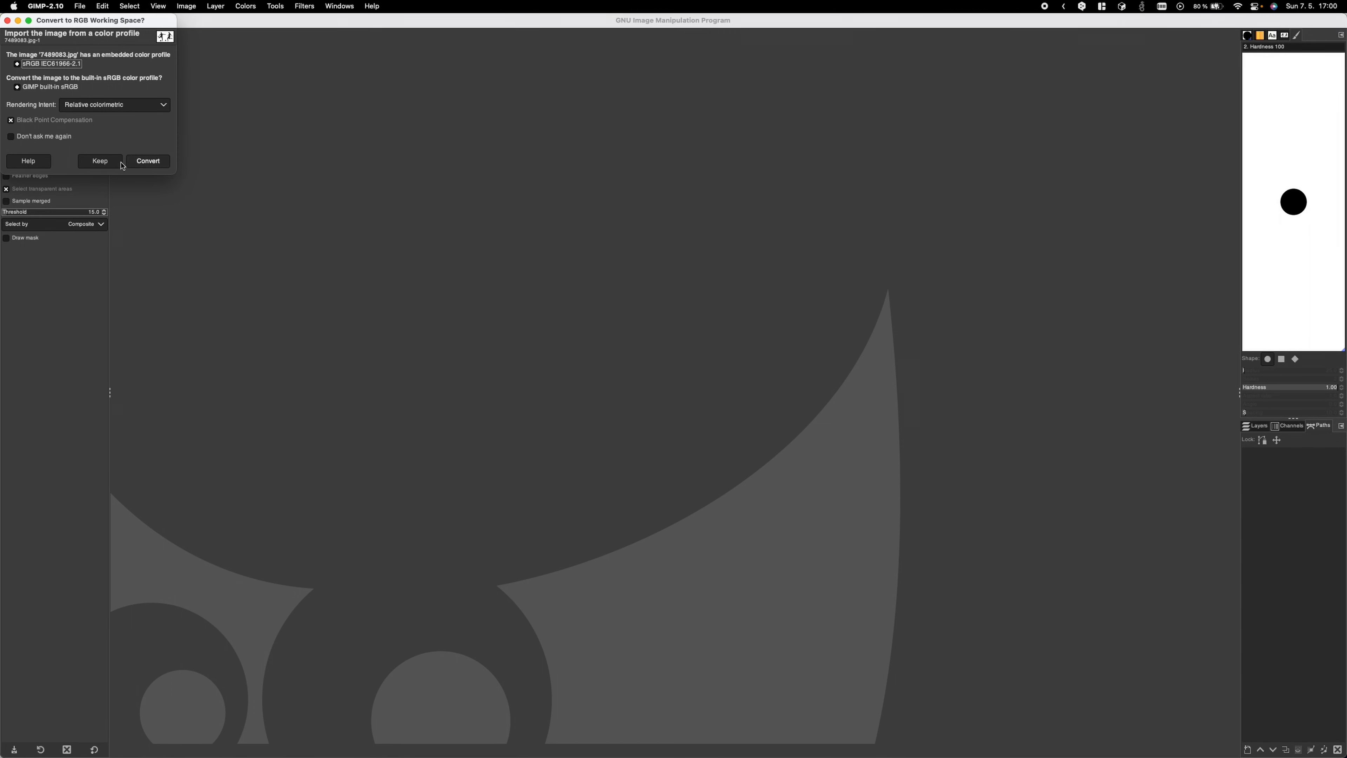
click(109, 162)
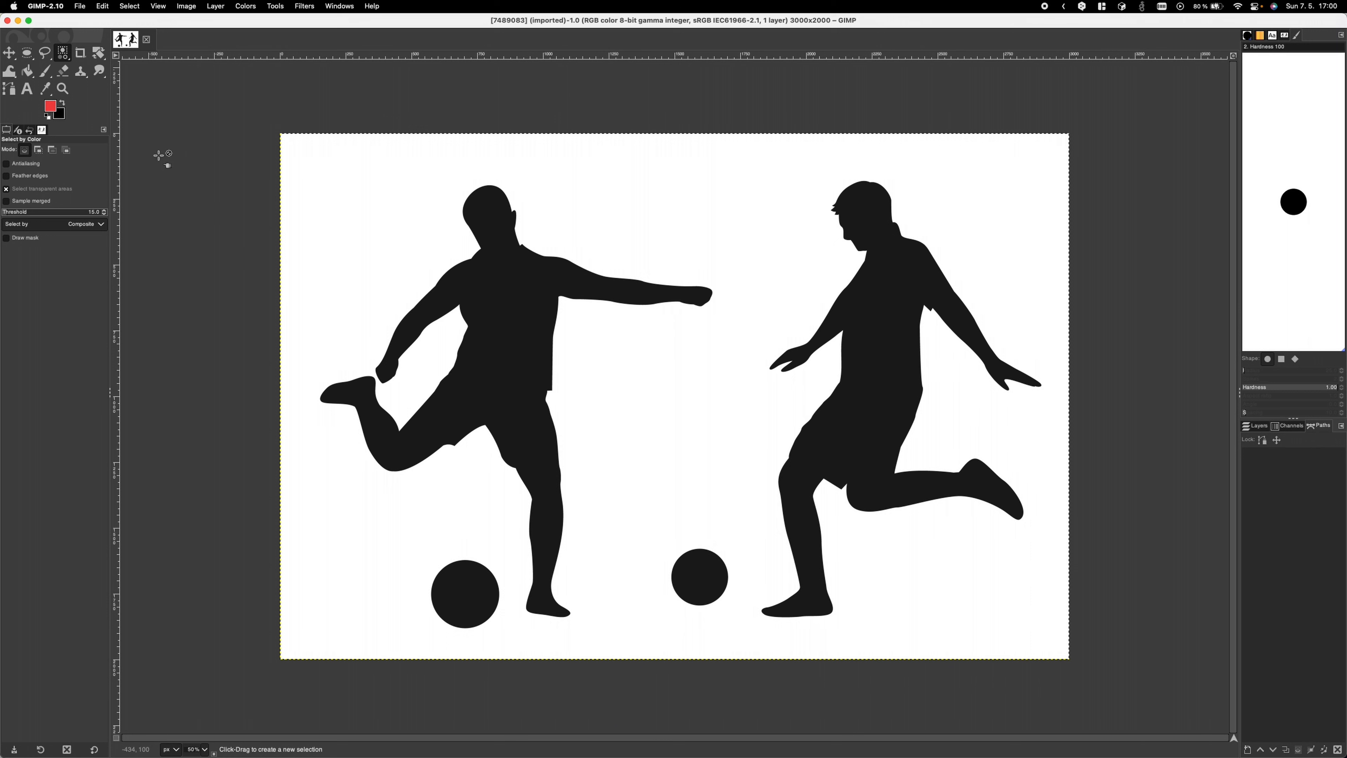
Draw an irregular closed selection with straight and curved edges between the two players using Free Select
click(46, 55)
click(602, 359)
click(617, 450)
click(726, 434)
click(650, 385)
click(750, 385)
mouse_move(750, 385)
mouse_down()
mouse_move(759, 337)
mouse_move(715, 298)
mouse_move(699, 348)
mouse_up()
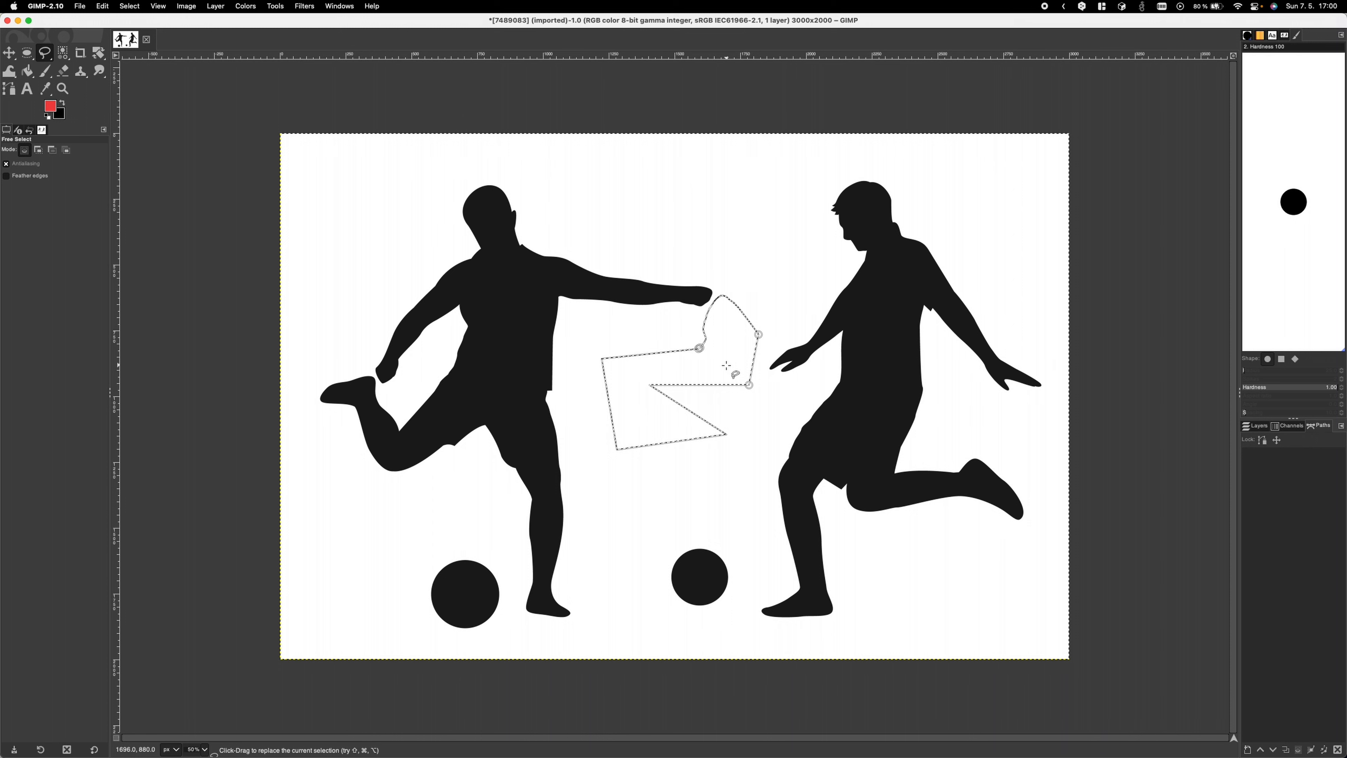
Convert the freehand selection to a path and toggle the path's visibility
right_click(727, 367)
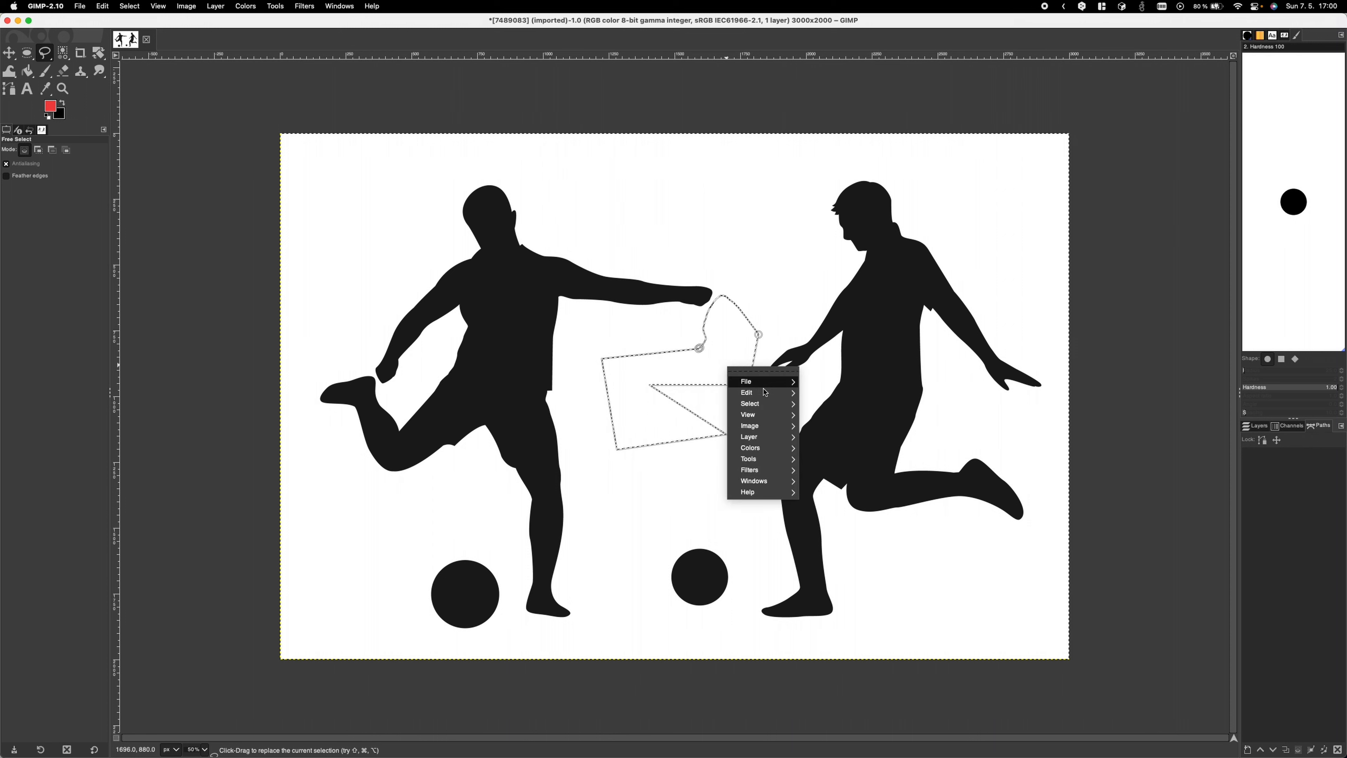
mouse_move(764, 404)
click(844, 618)
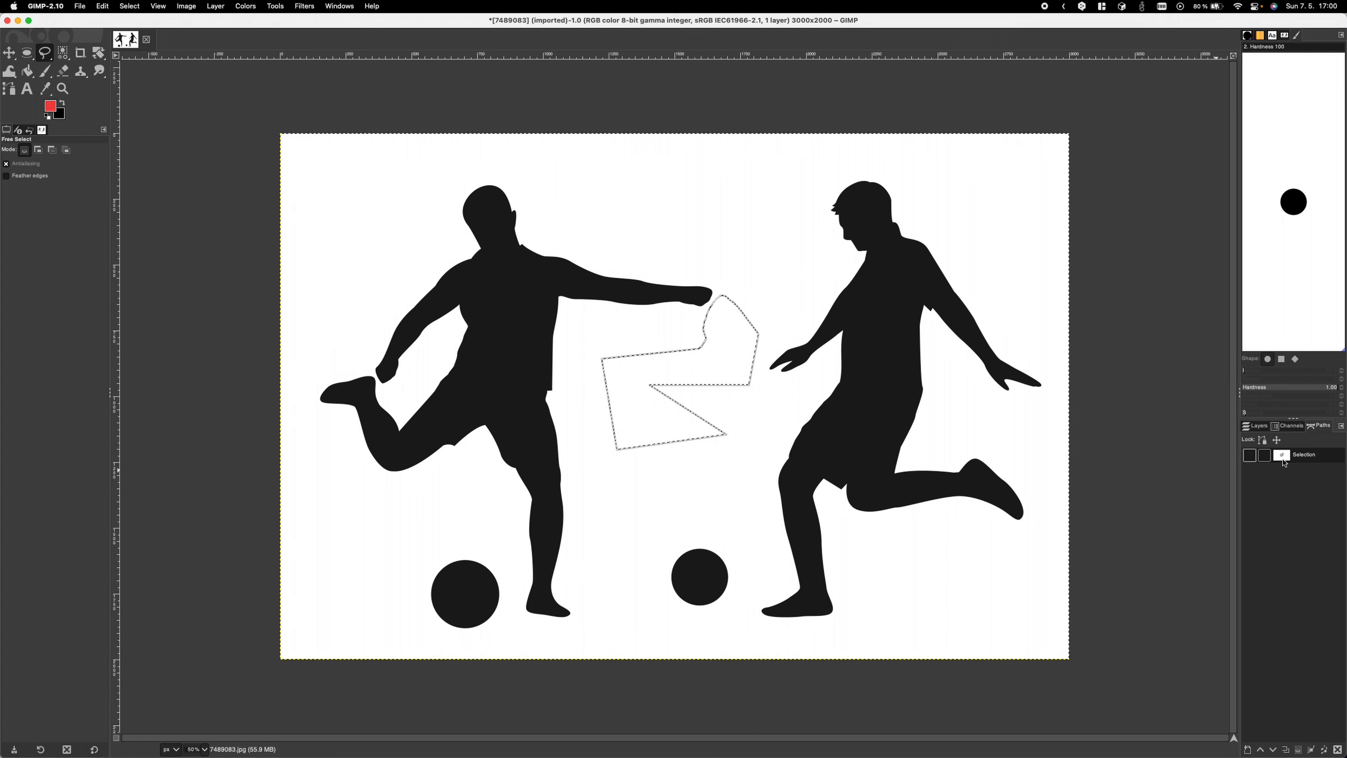
click(1249, 455)
Select the right-hand player with Fuzzy Select
key(u)
click(897, 393)
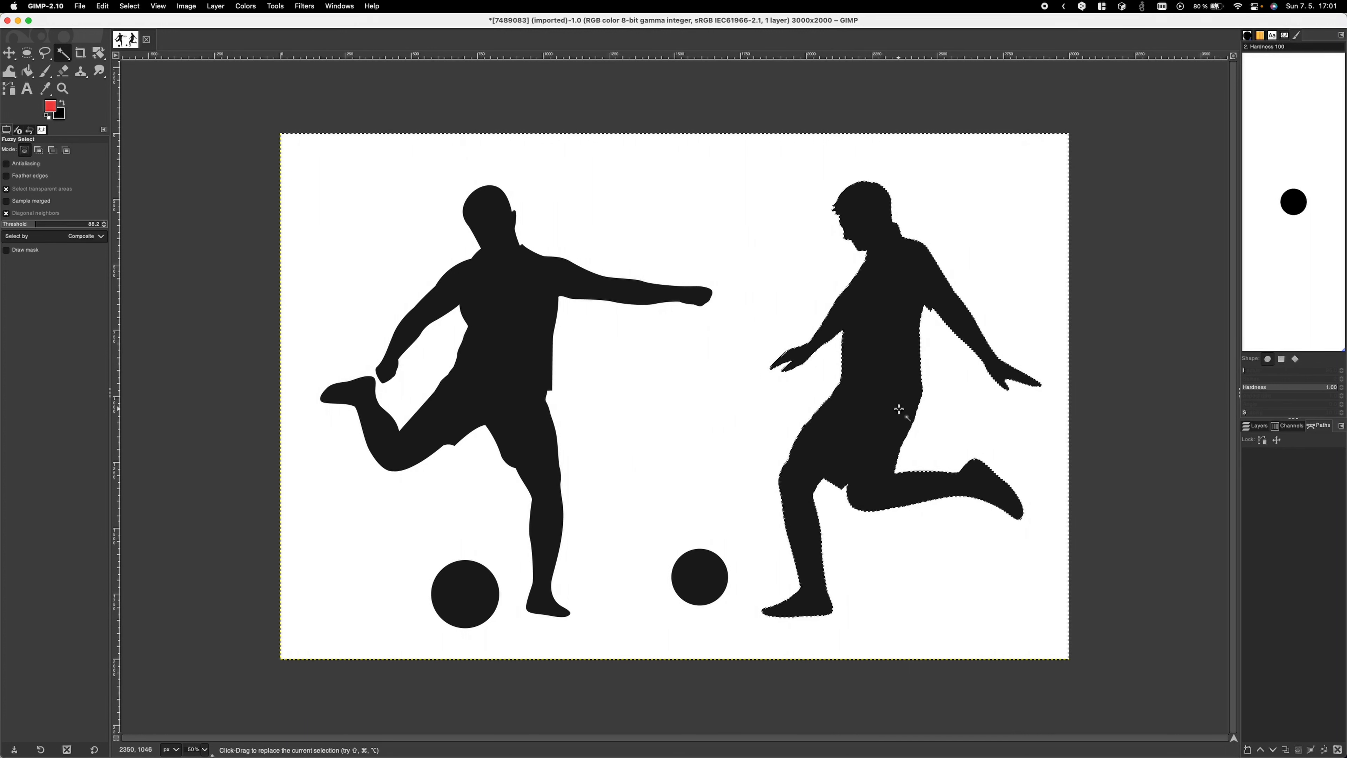
Select all black silhouettes with Select by Color, trying antialiasing on and off
right_click(64, 53)
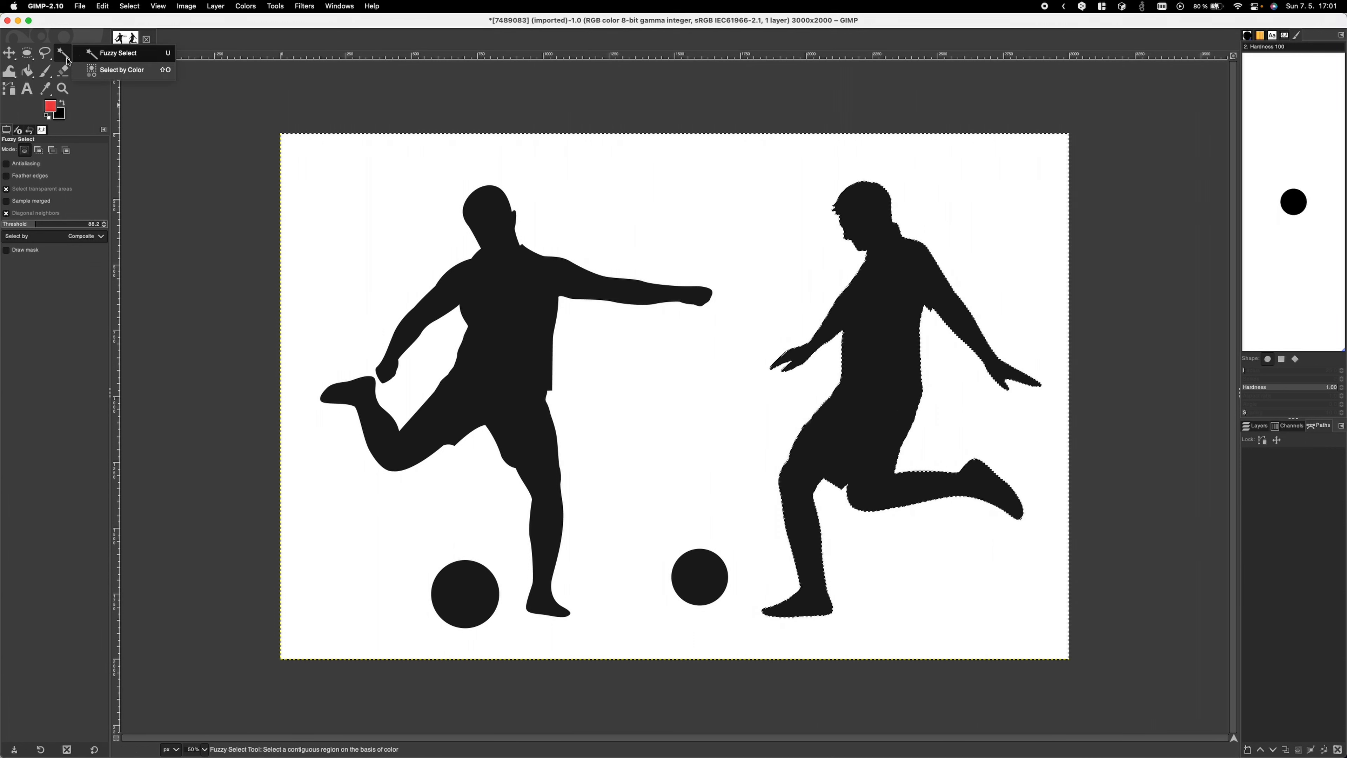
click(96, 72)
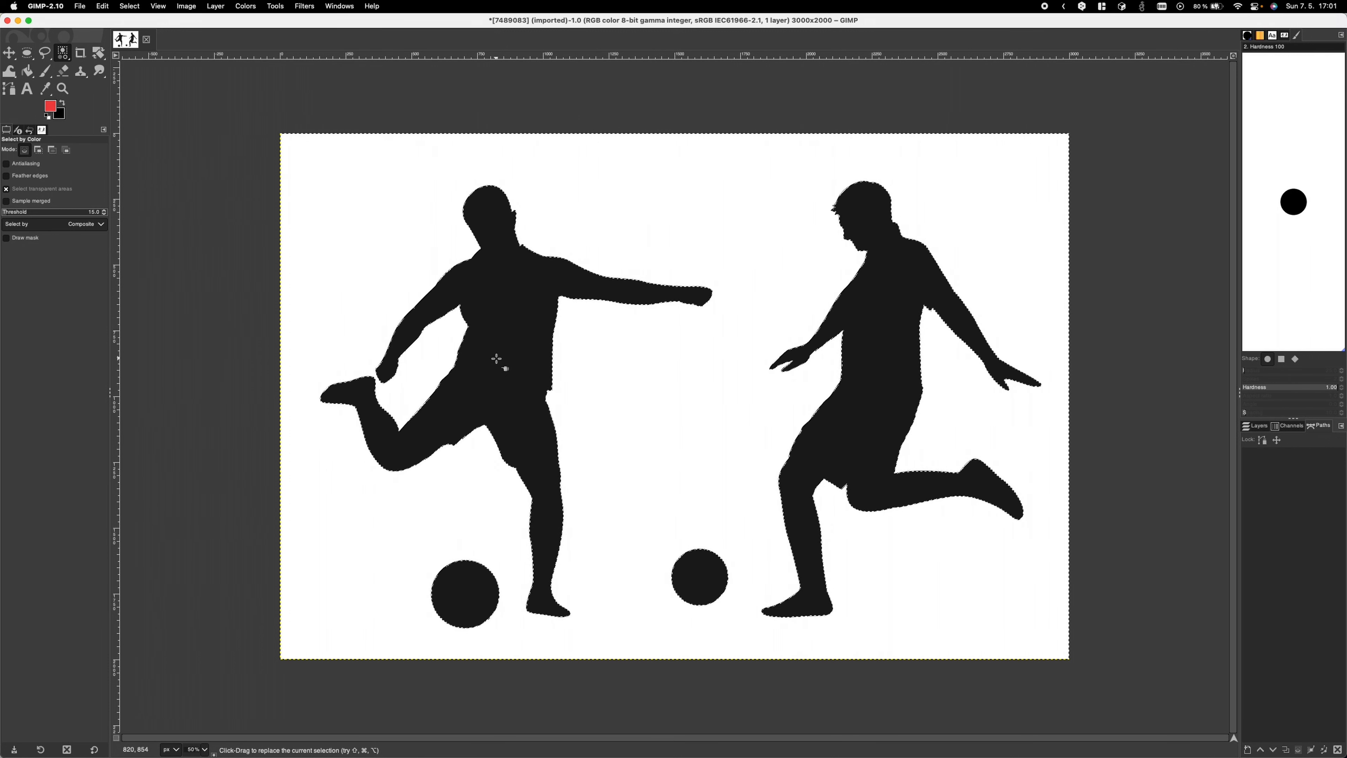
click(19, 164)
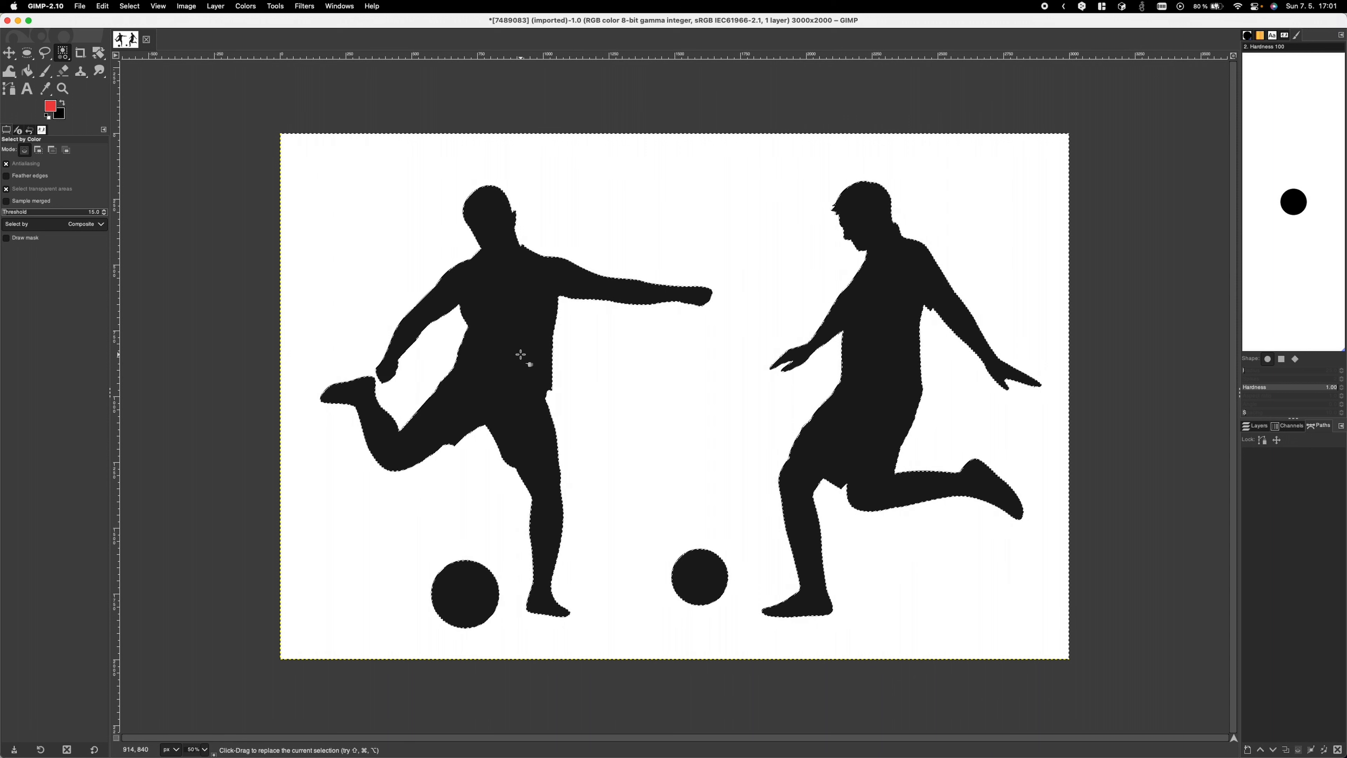
click(21, 163)
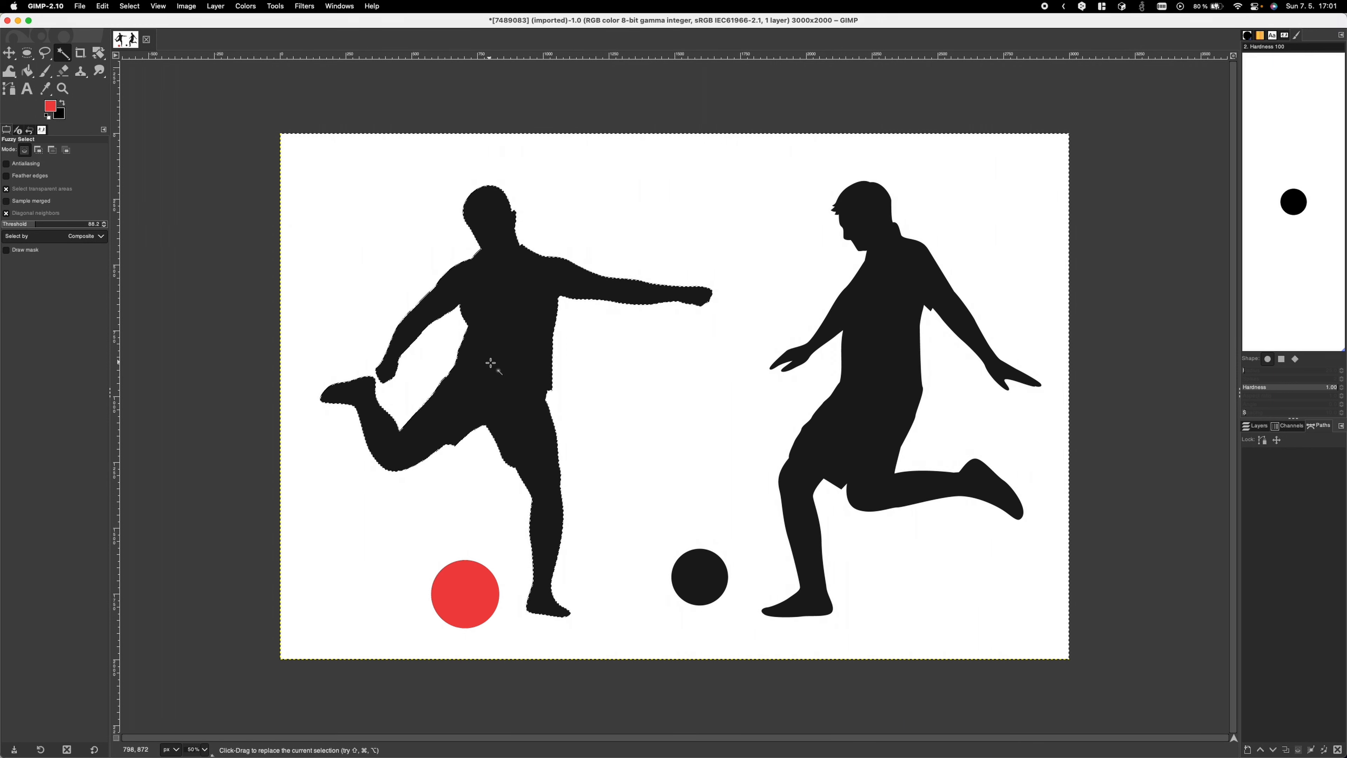
Add the right-hand player and the red ball to the left player's Fuzzy Select selection
key(shift)
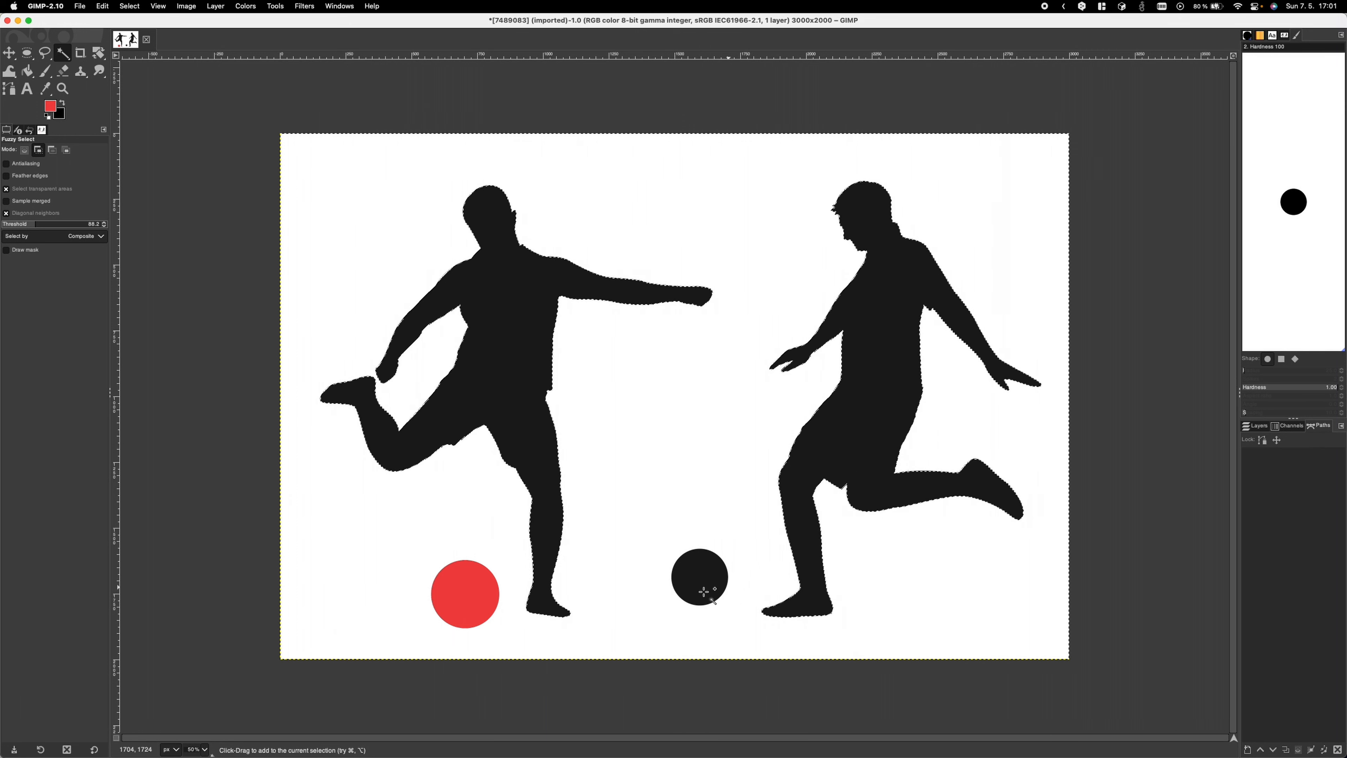
shift+click(465, 591)
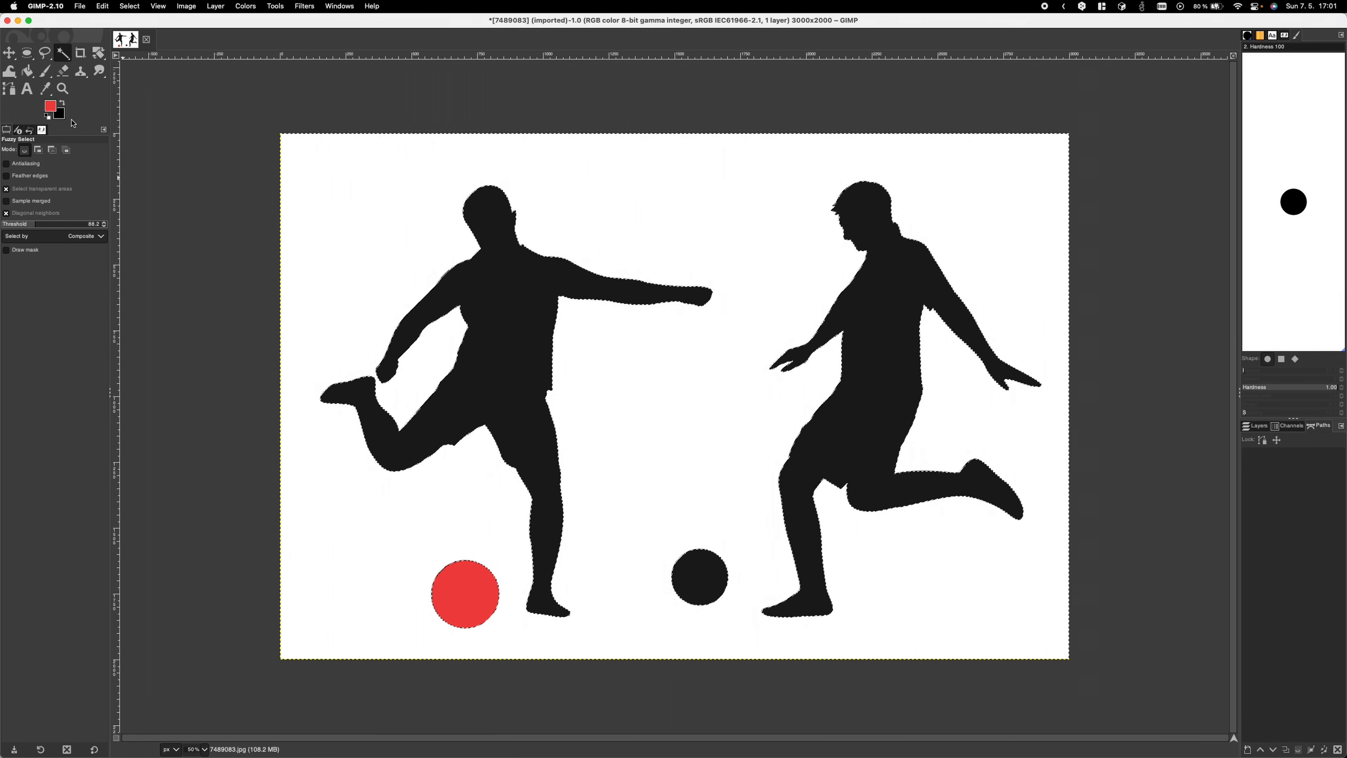
Undo the ball's red fill, then use Select by Color on the white background and invert the selection to capture the silhouettes
key(super)
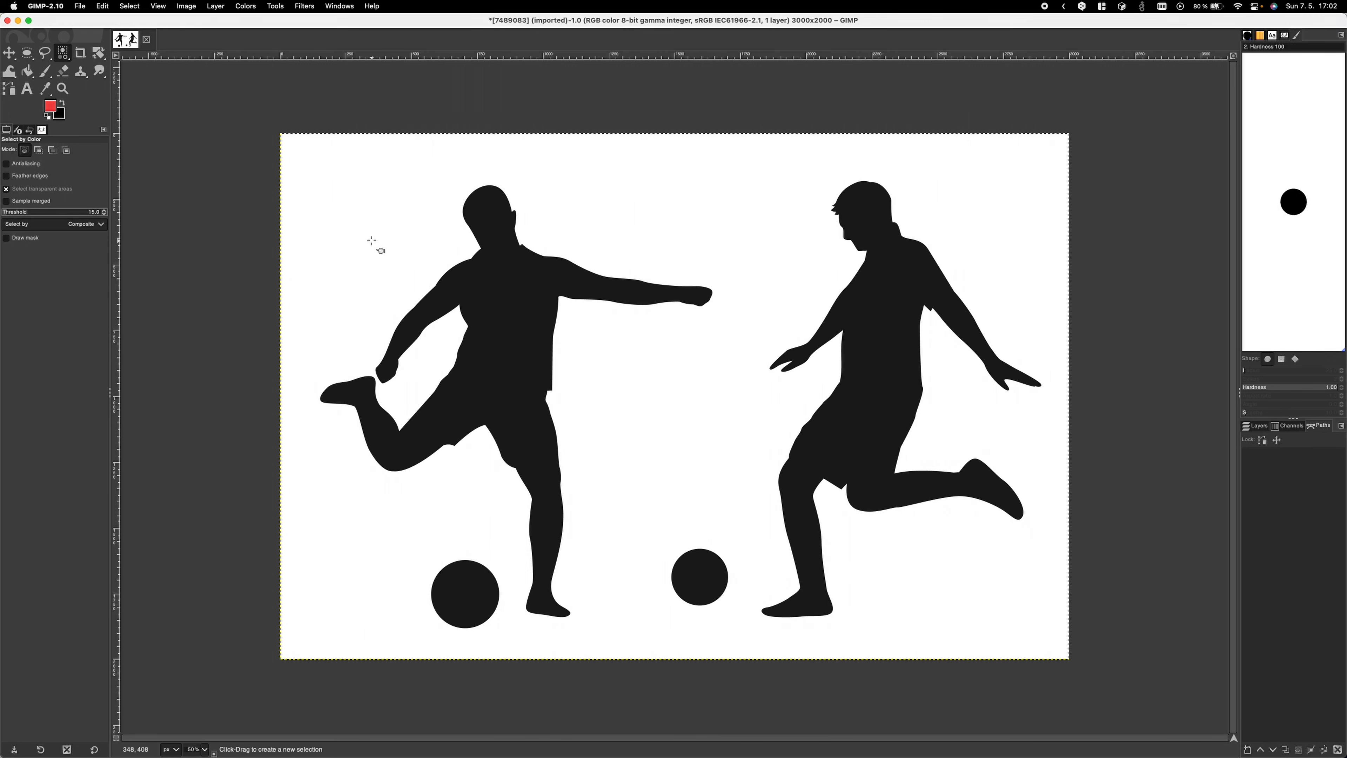
click(372, 240)
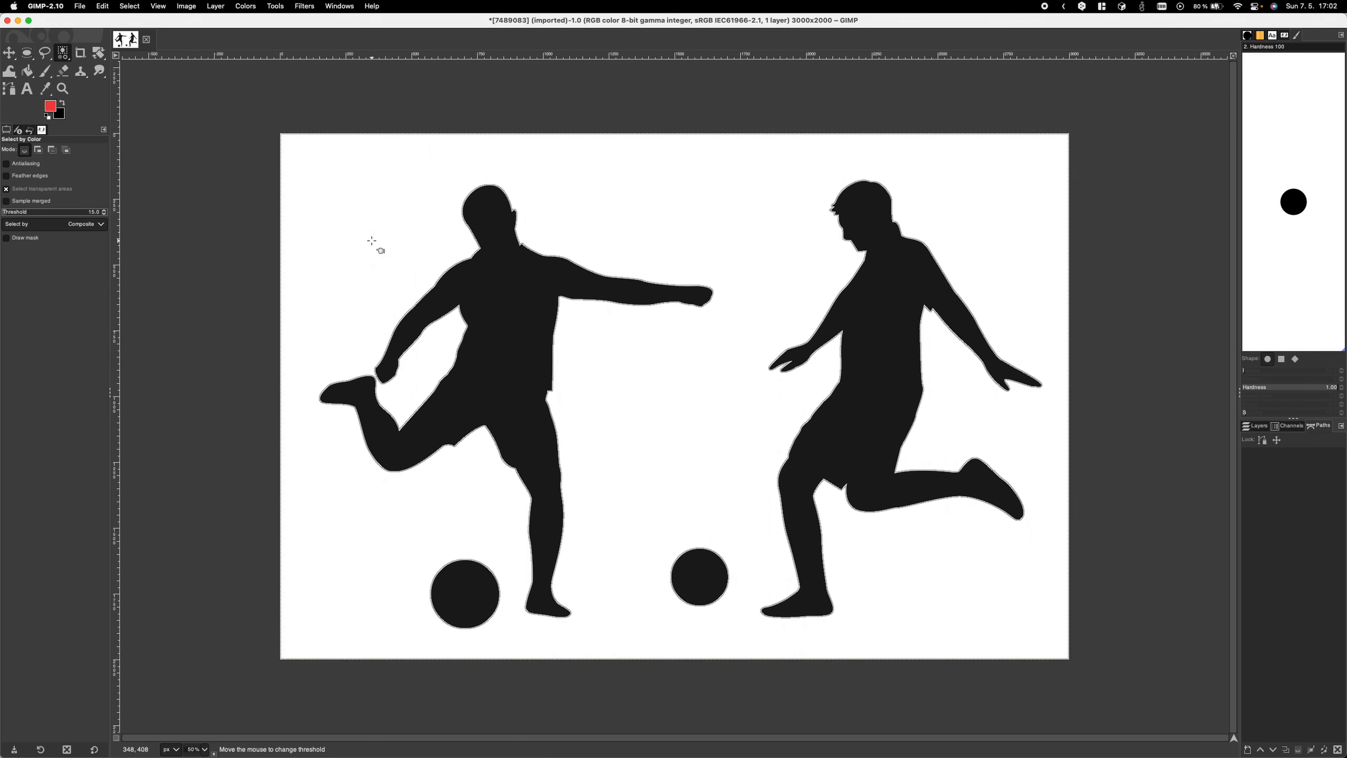
right_click(373, 228)
mouse_move(403, 258)
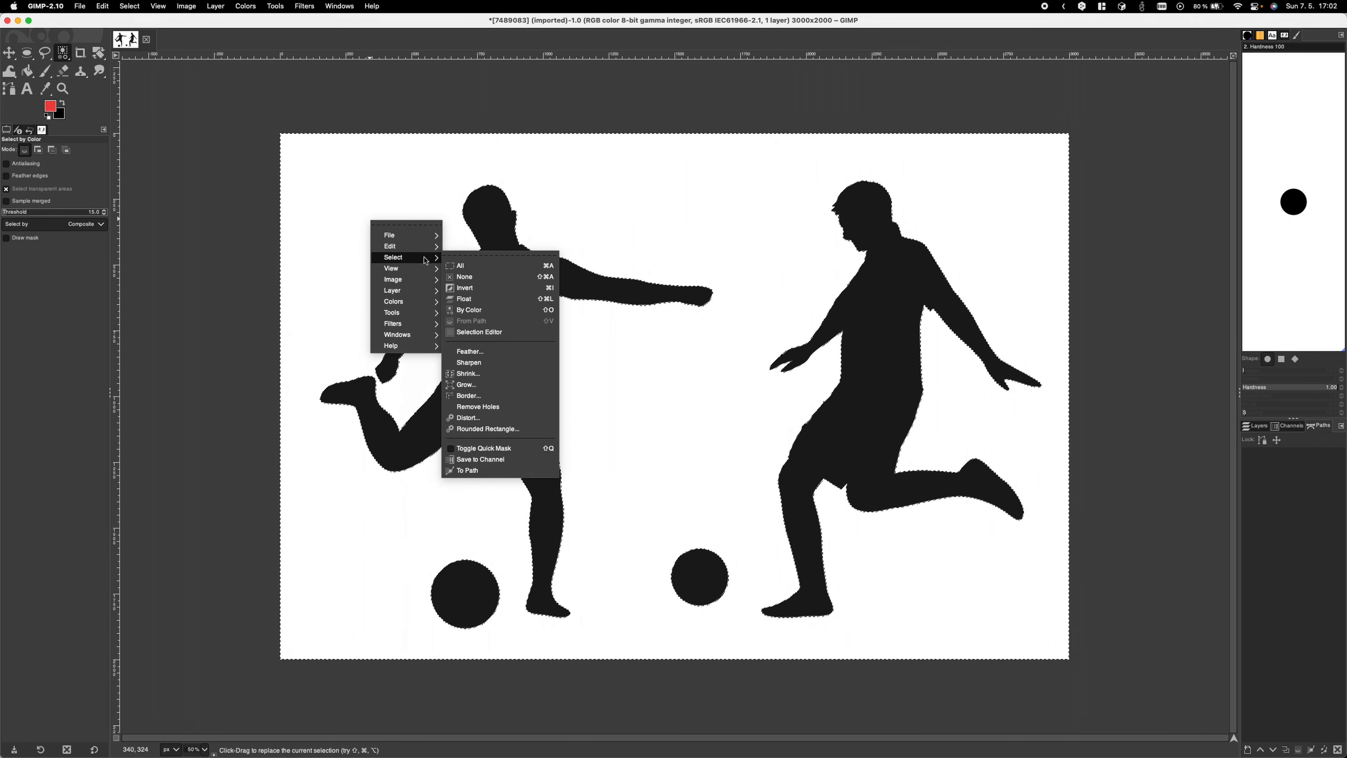
click(476, 288)
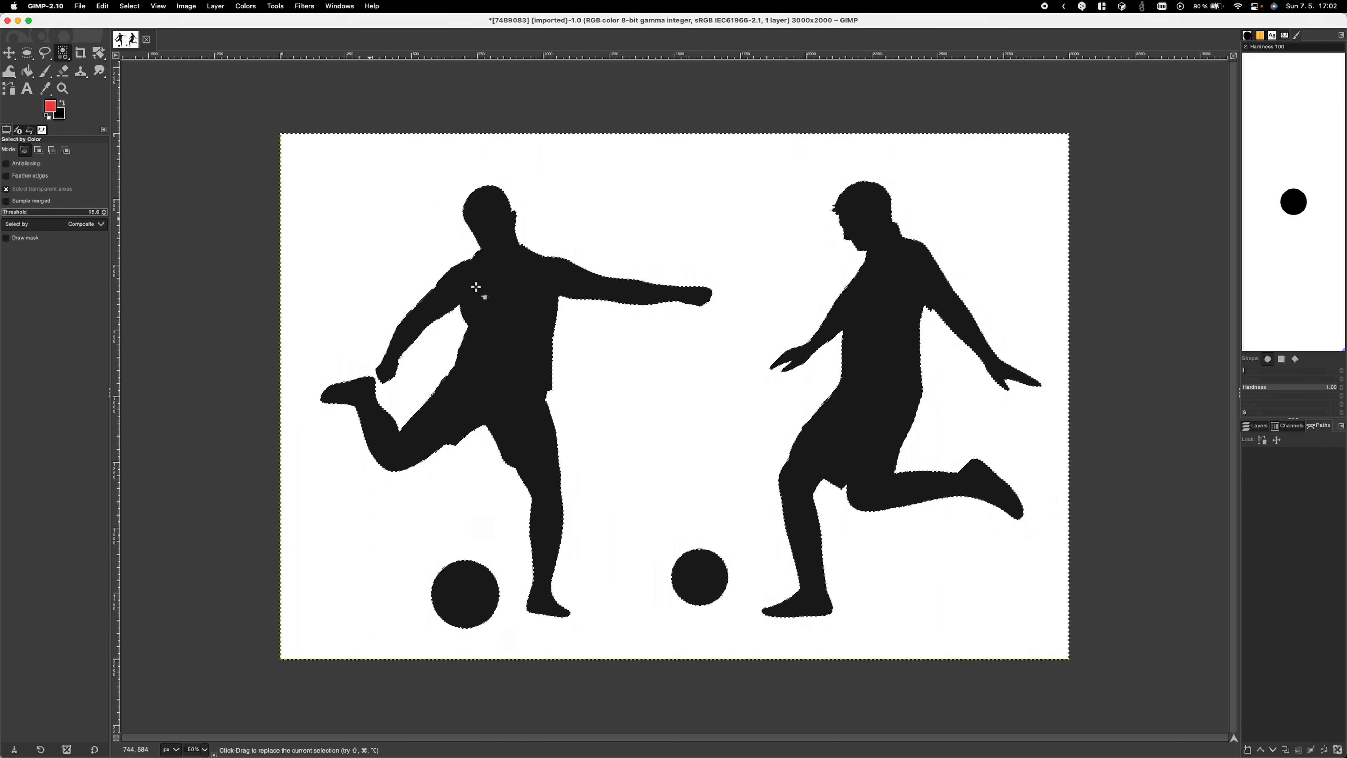
Convert the silhouette selection to a path
right_click(619, 353)
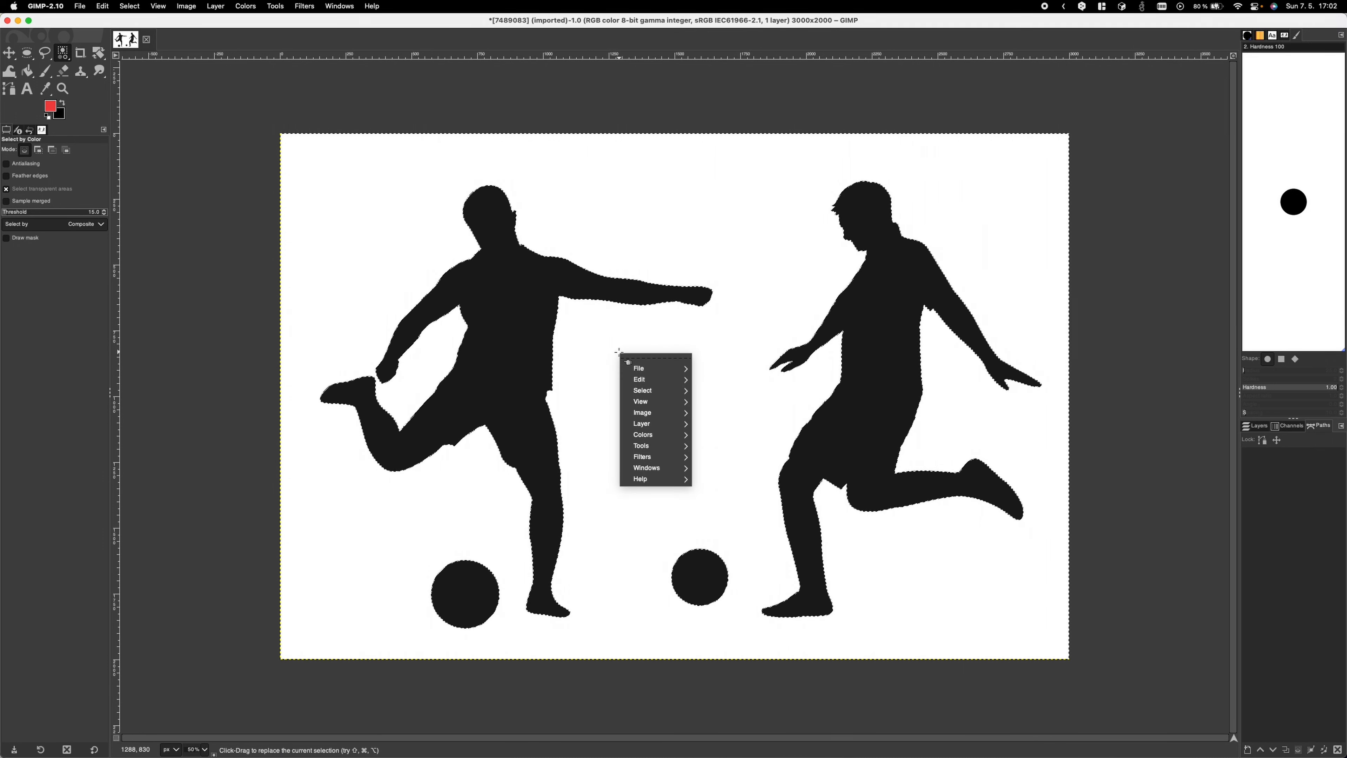
mouse_move(658, 391)
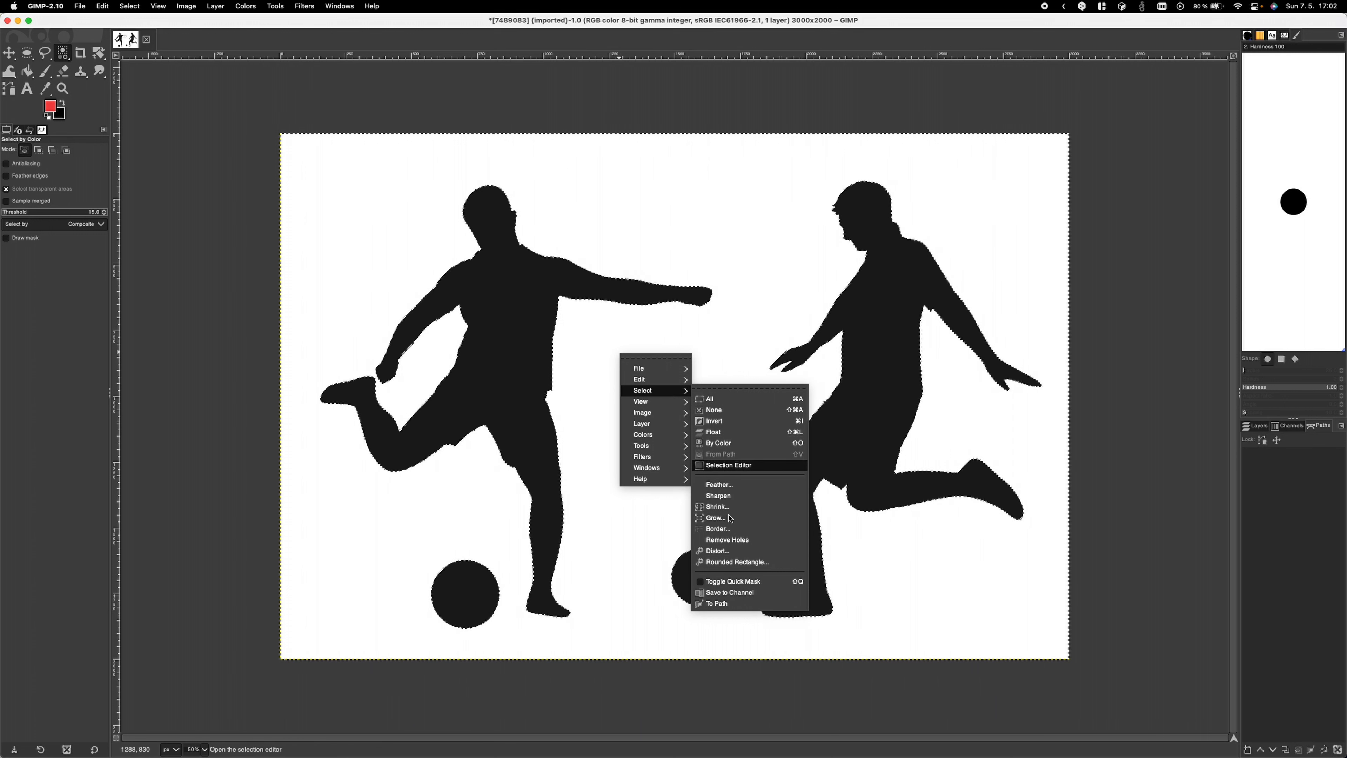
click(731, 603)
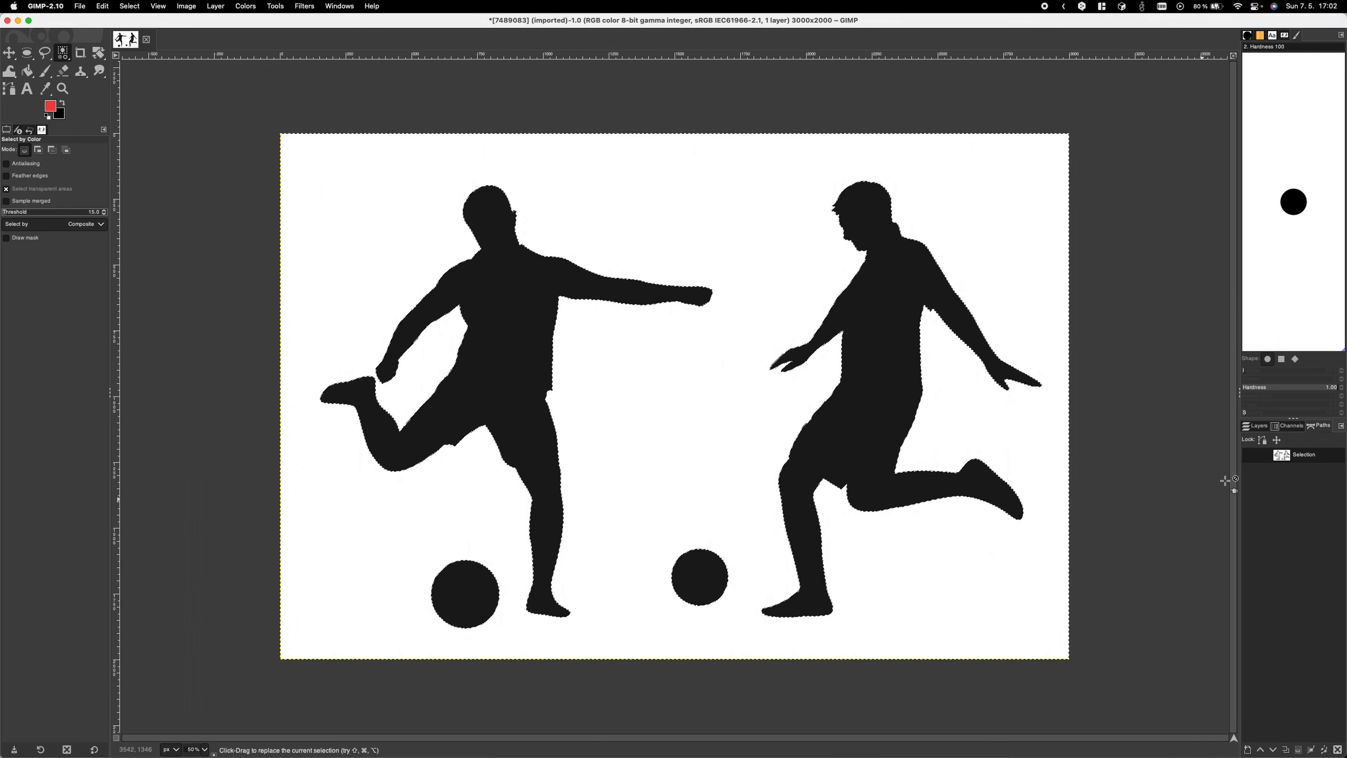
Isolate the new path by hiding the 7489083.jpg layer, clearing the selection and turning on the path's visibility
click(1255, 426)
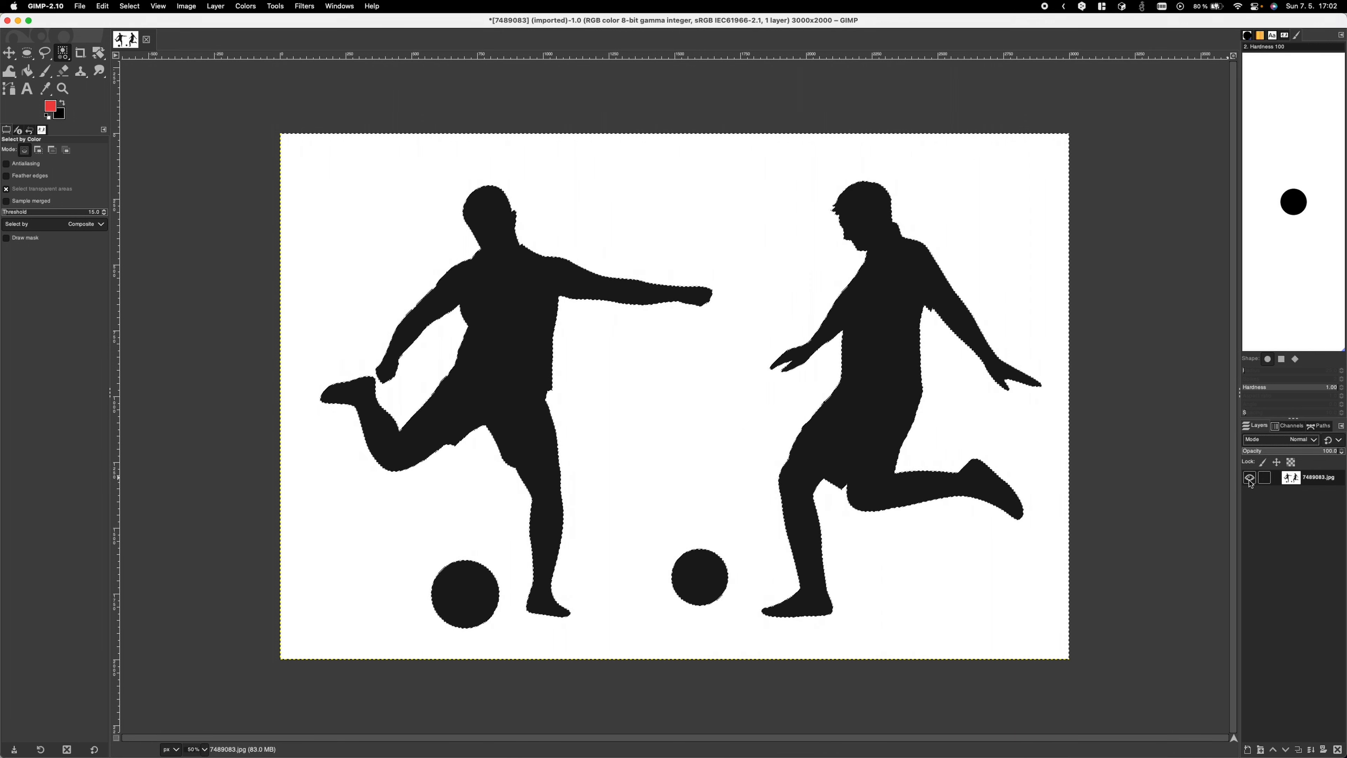
click(1249, 477)
right_click(870, 366)
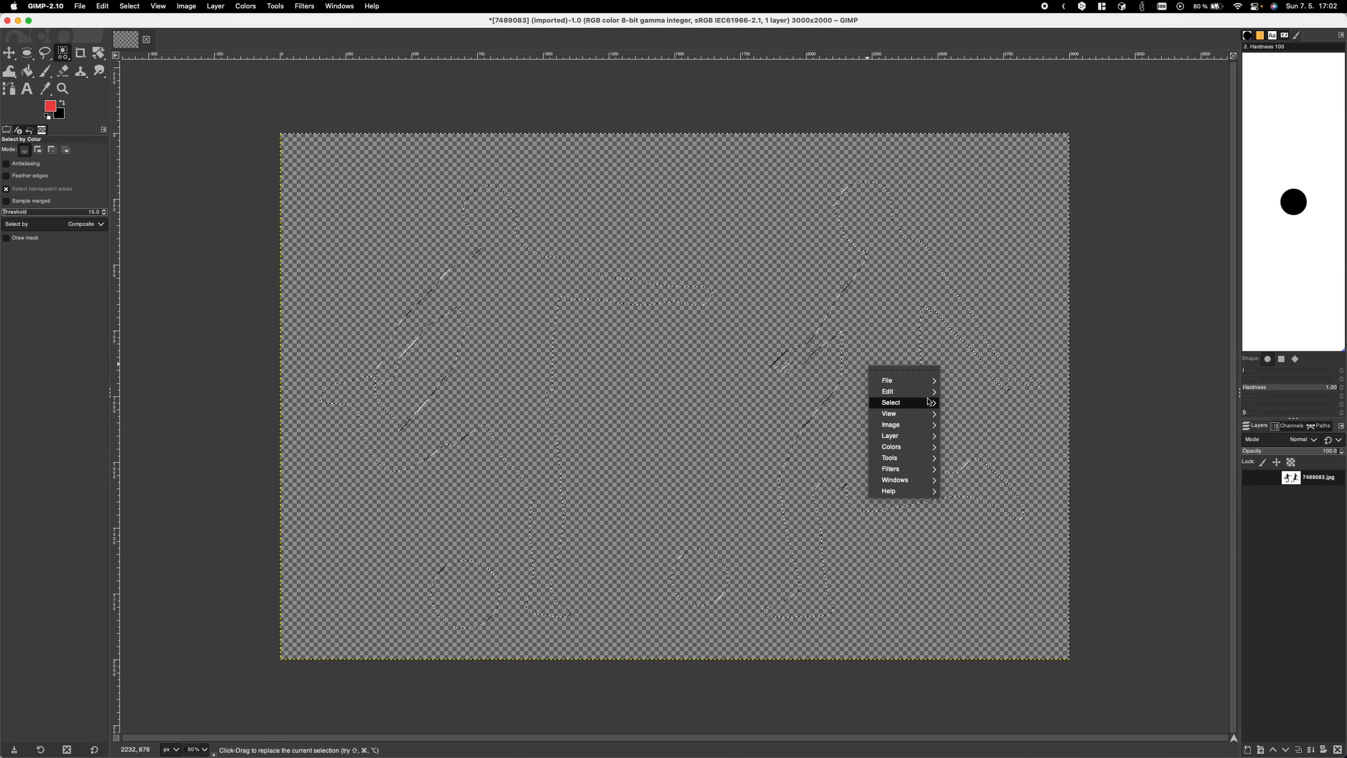
mouse_move(905, 402)
click(962, 413)
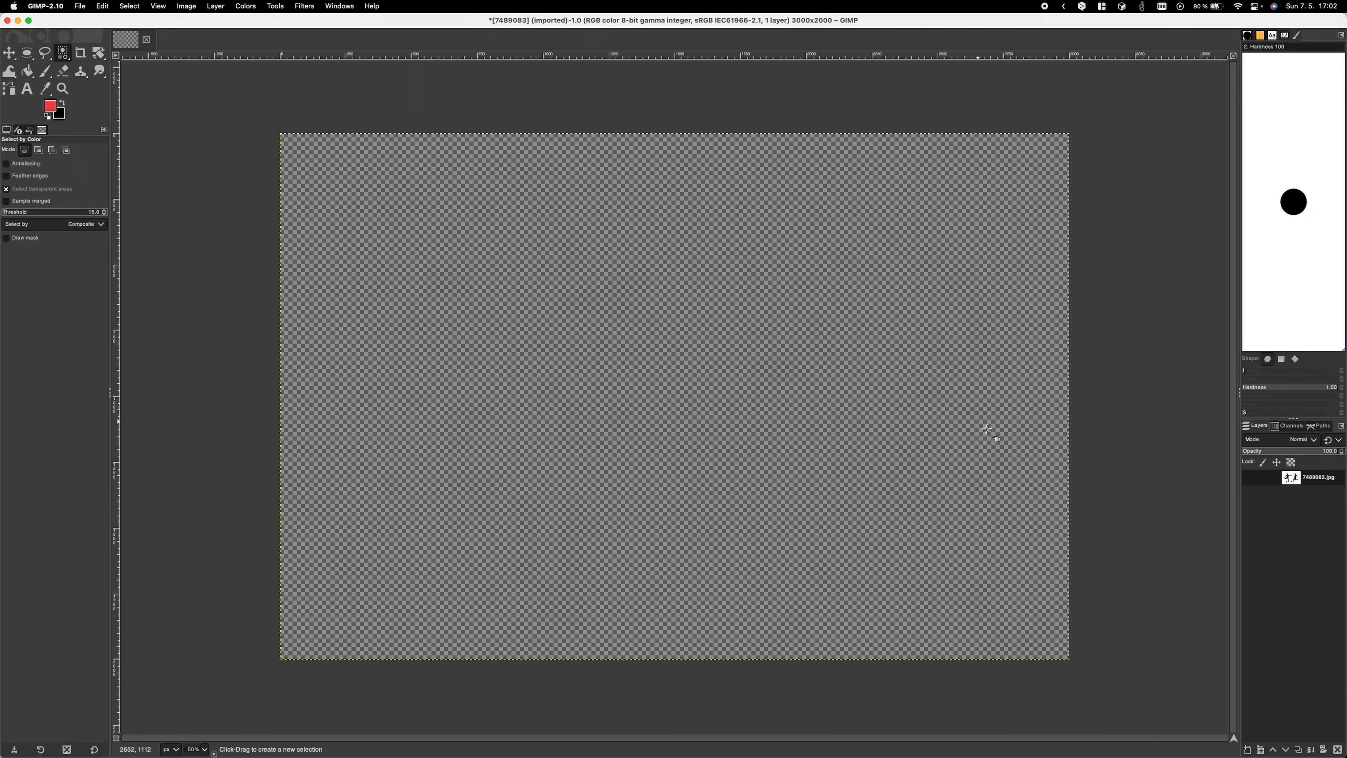
click(1318, 428)
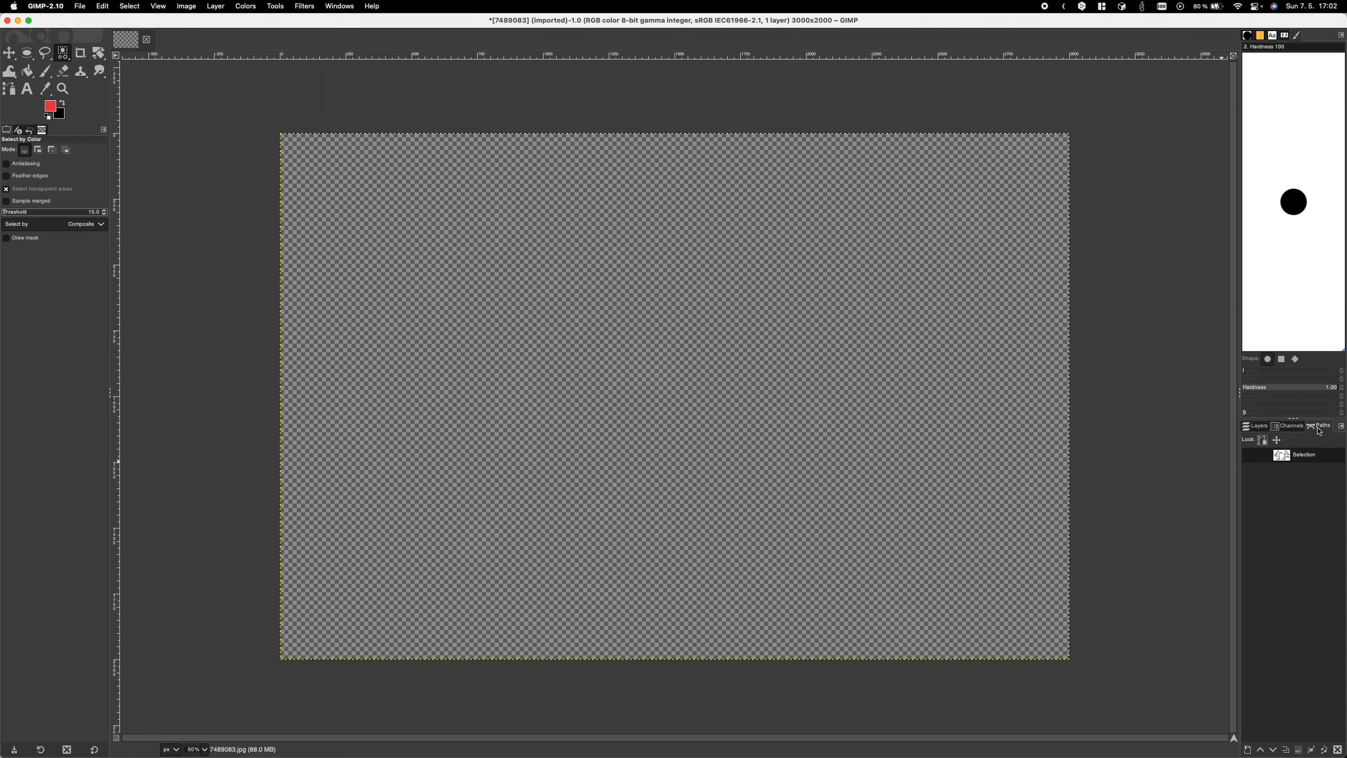
click(1249, 455)
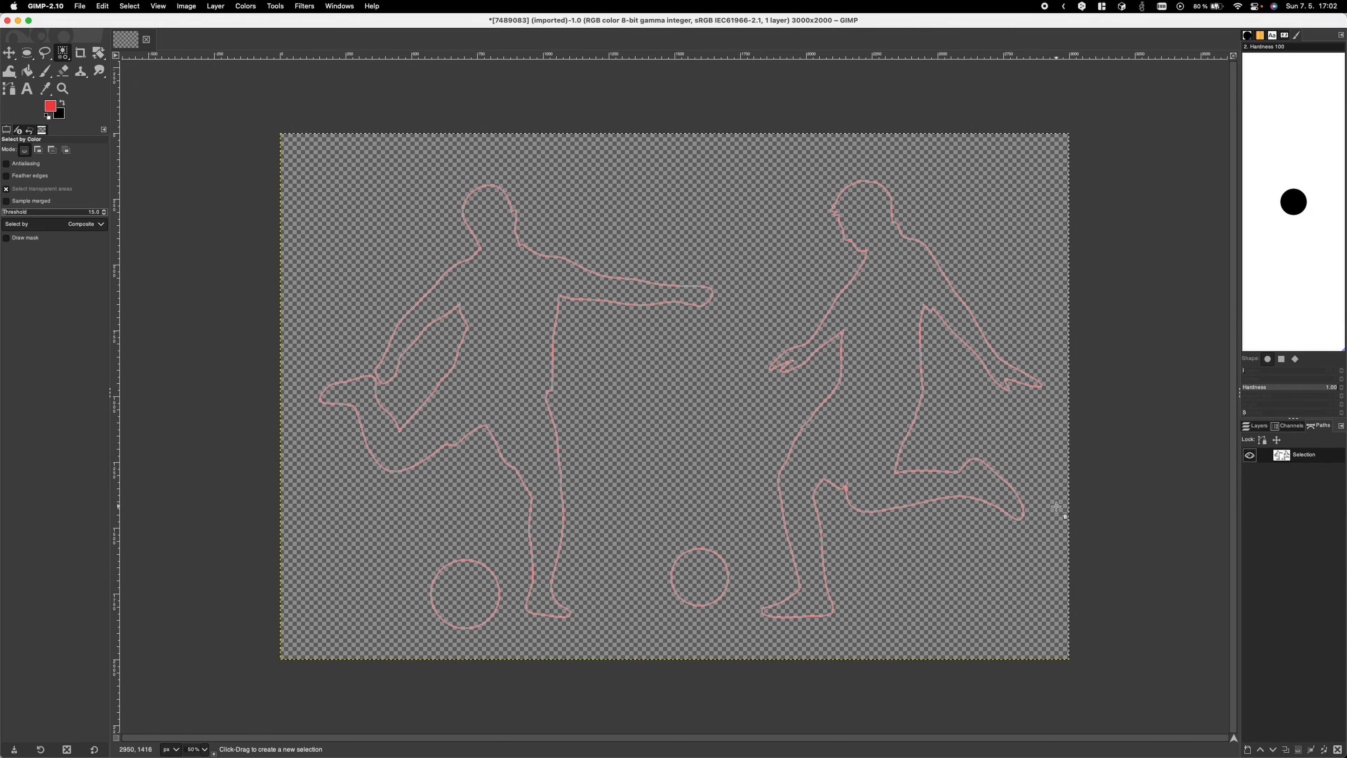
Export the active path as vectors.svg
right_click(1288, 458)
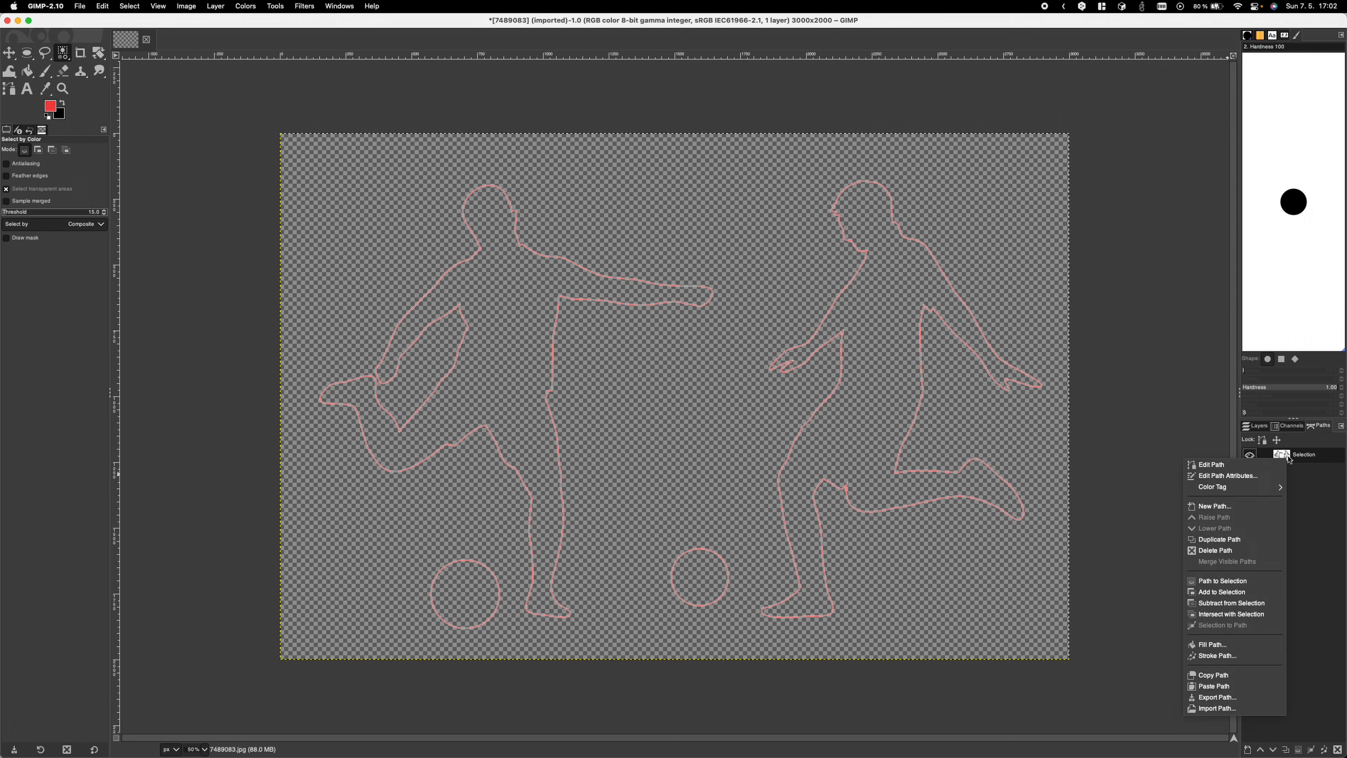
click(1238, 701)
text(v)
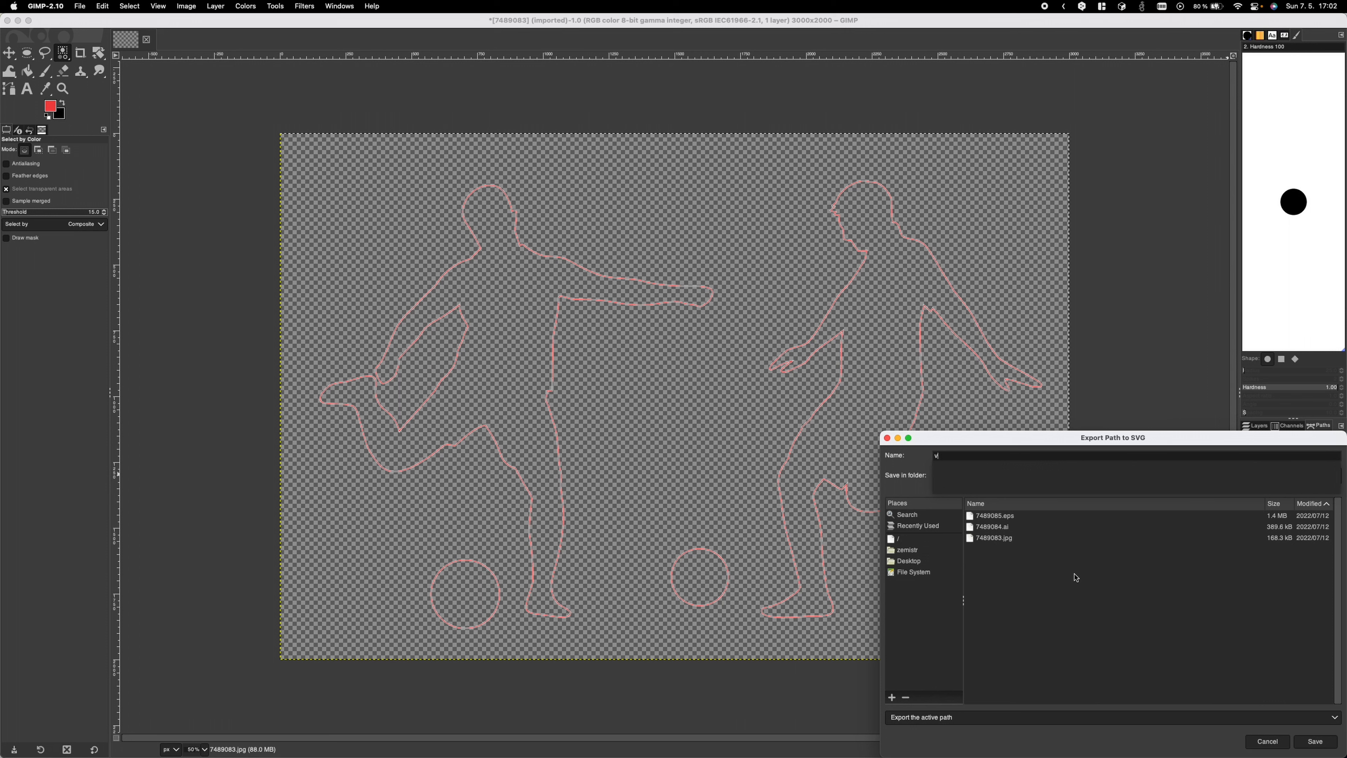
text(ectors.s)
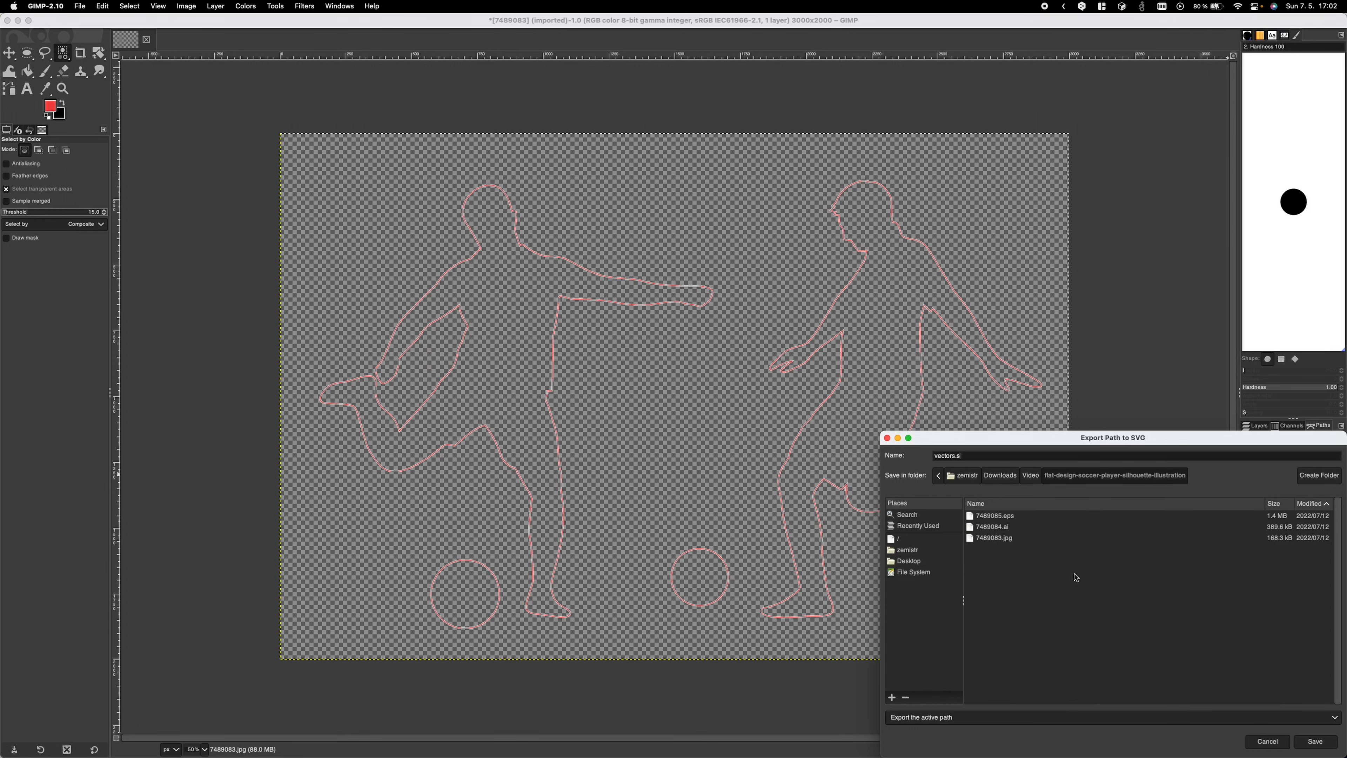
text(vg)
key(Return)
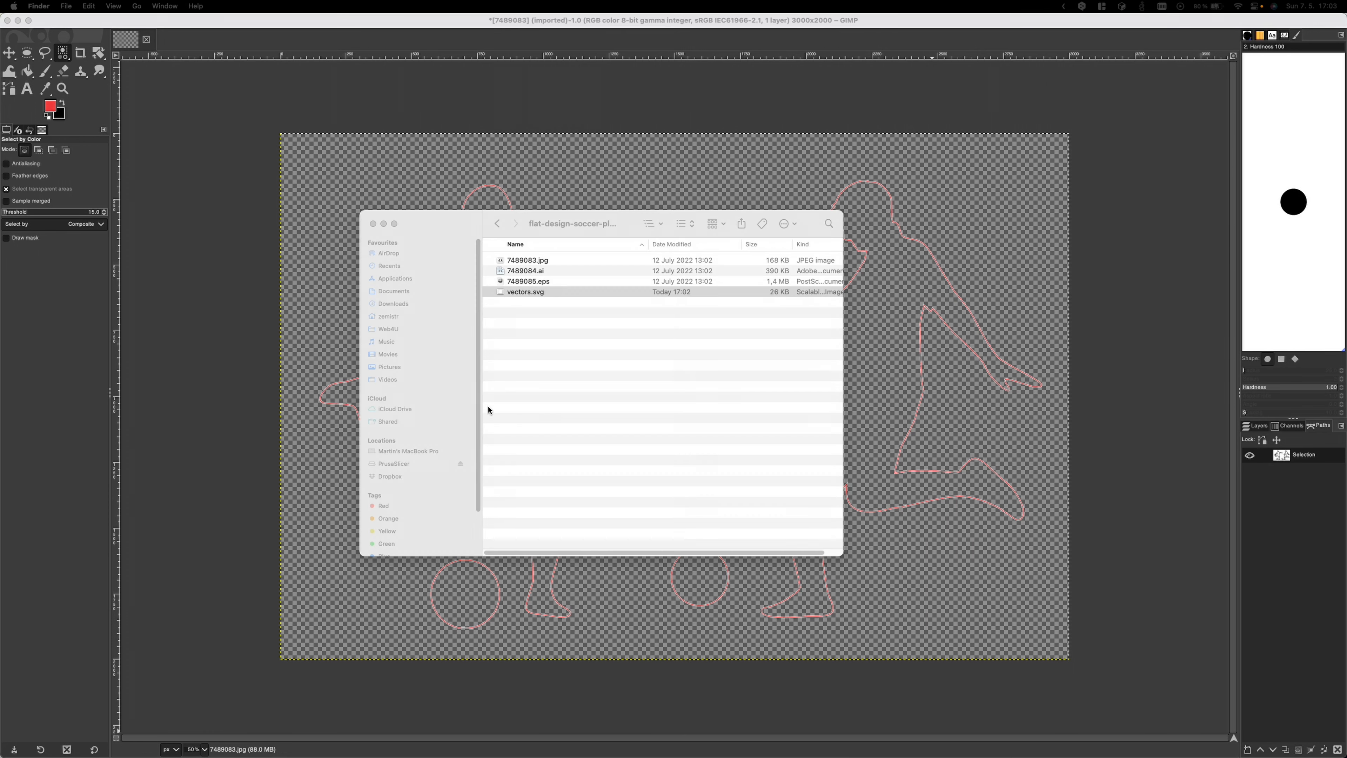
Open vectors.svg from Finder in Inkscape, maximize its window and fit the page in view
right_click(550, 291)
mouse_move(588, 304)
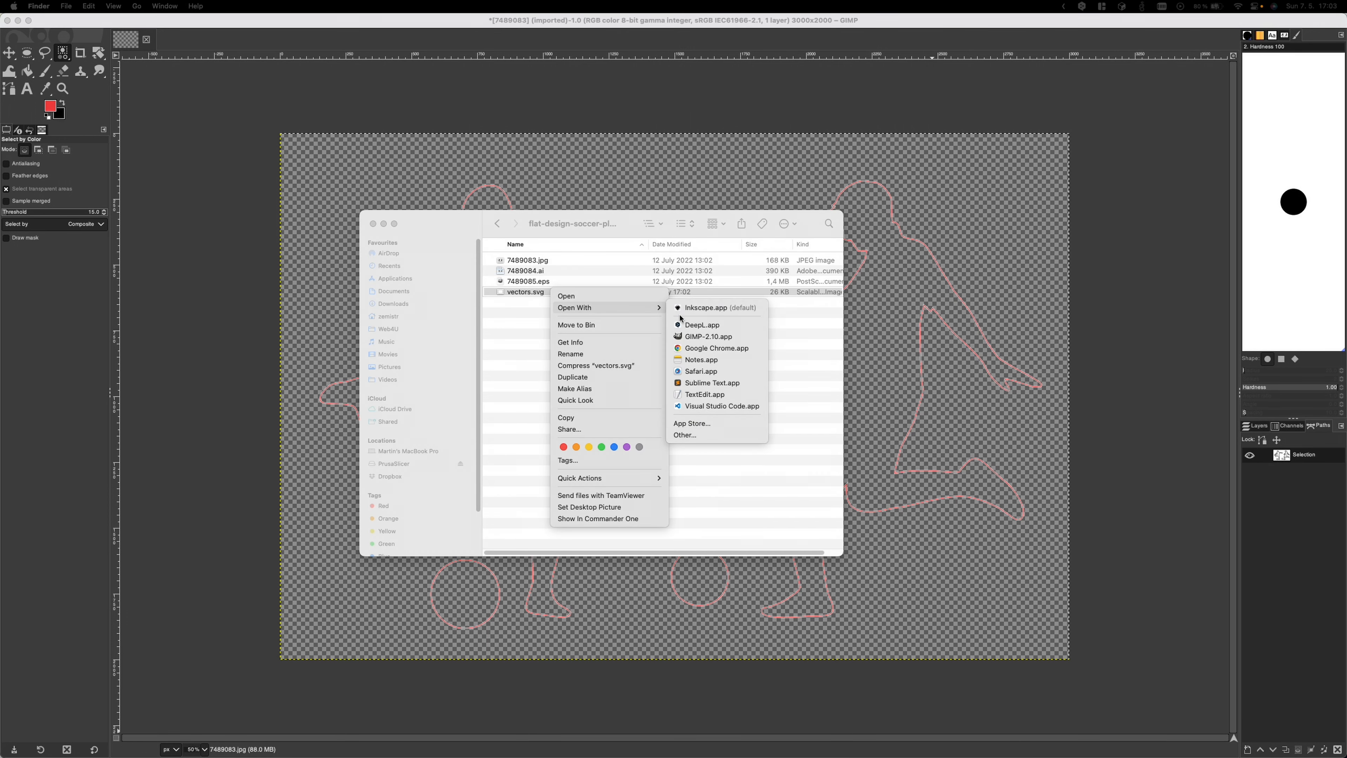
click(695, 313)
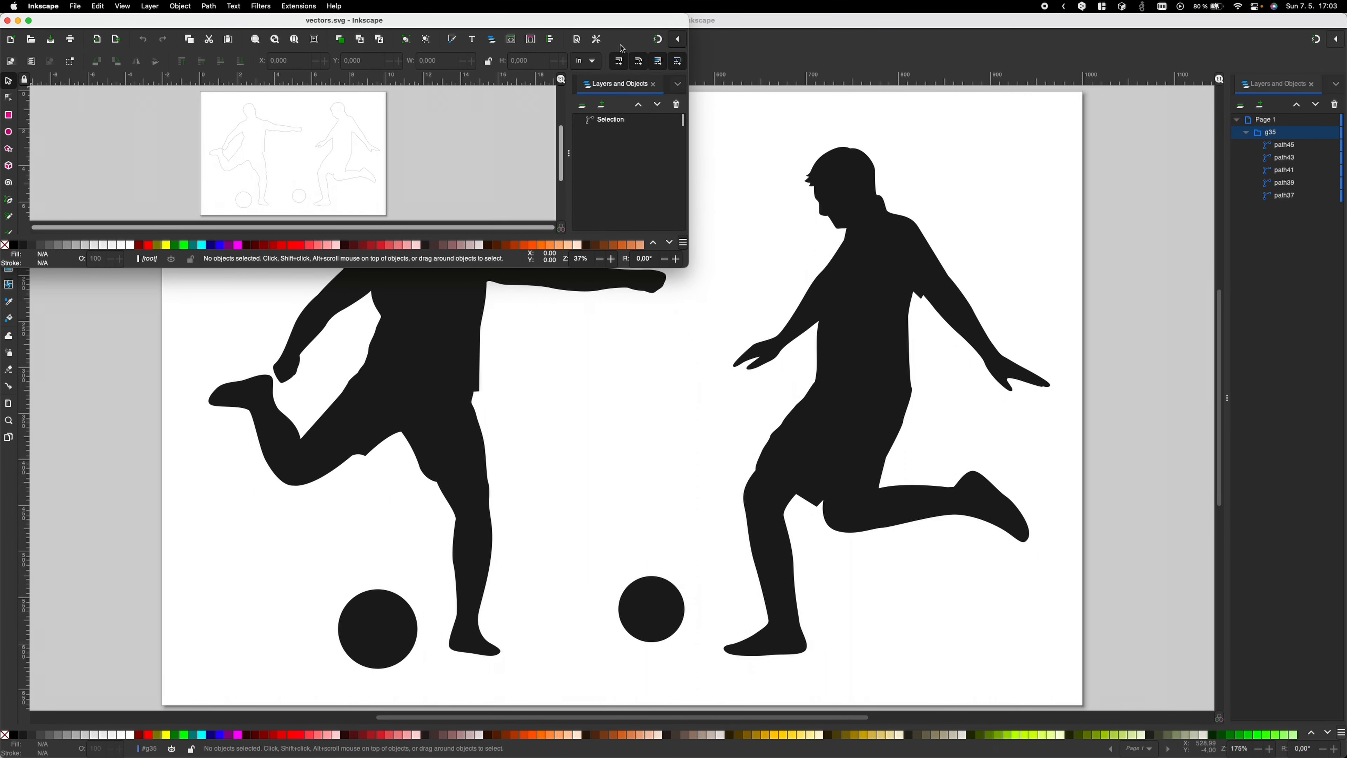
double_click(620, 21)
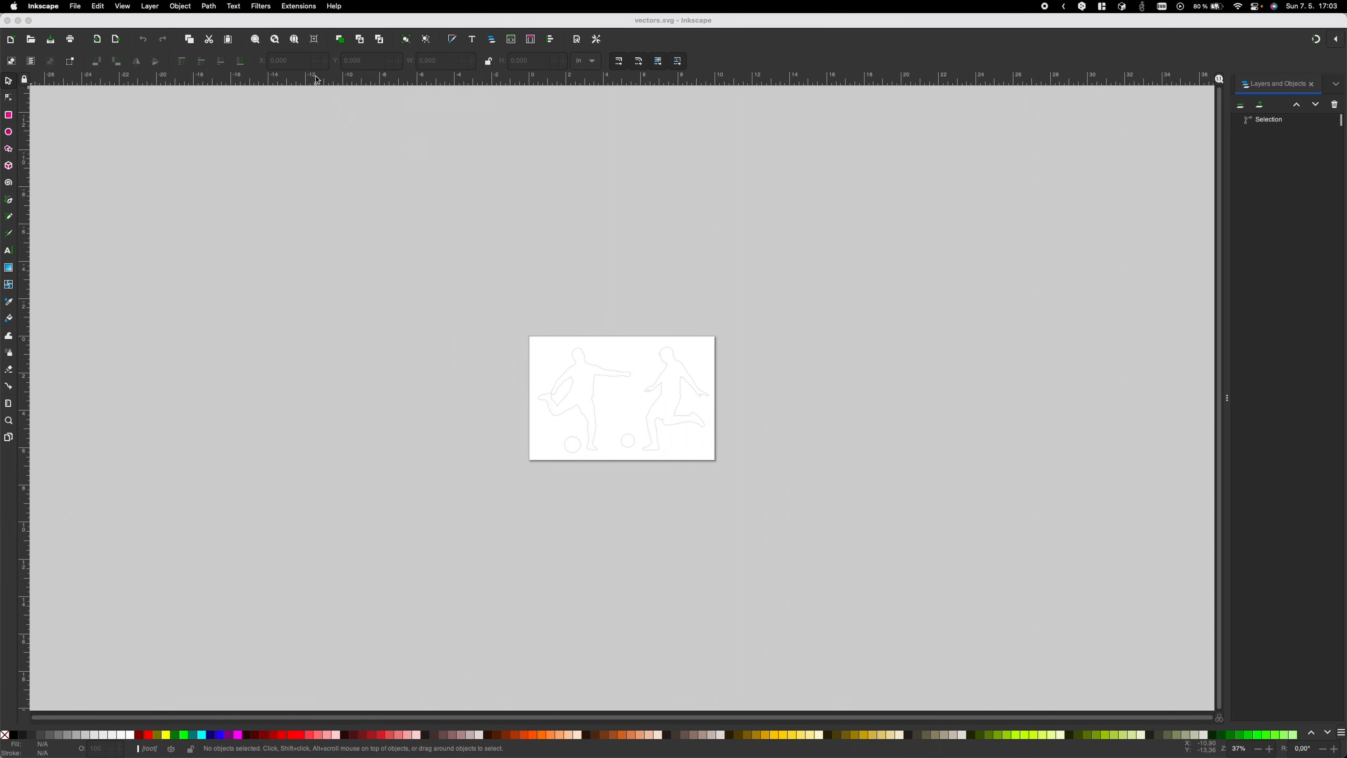
click(295, 40)
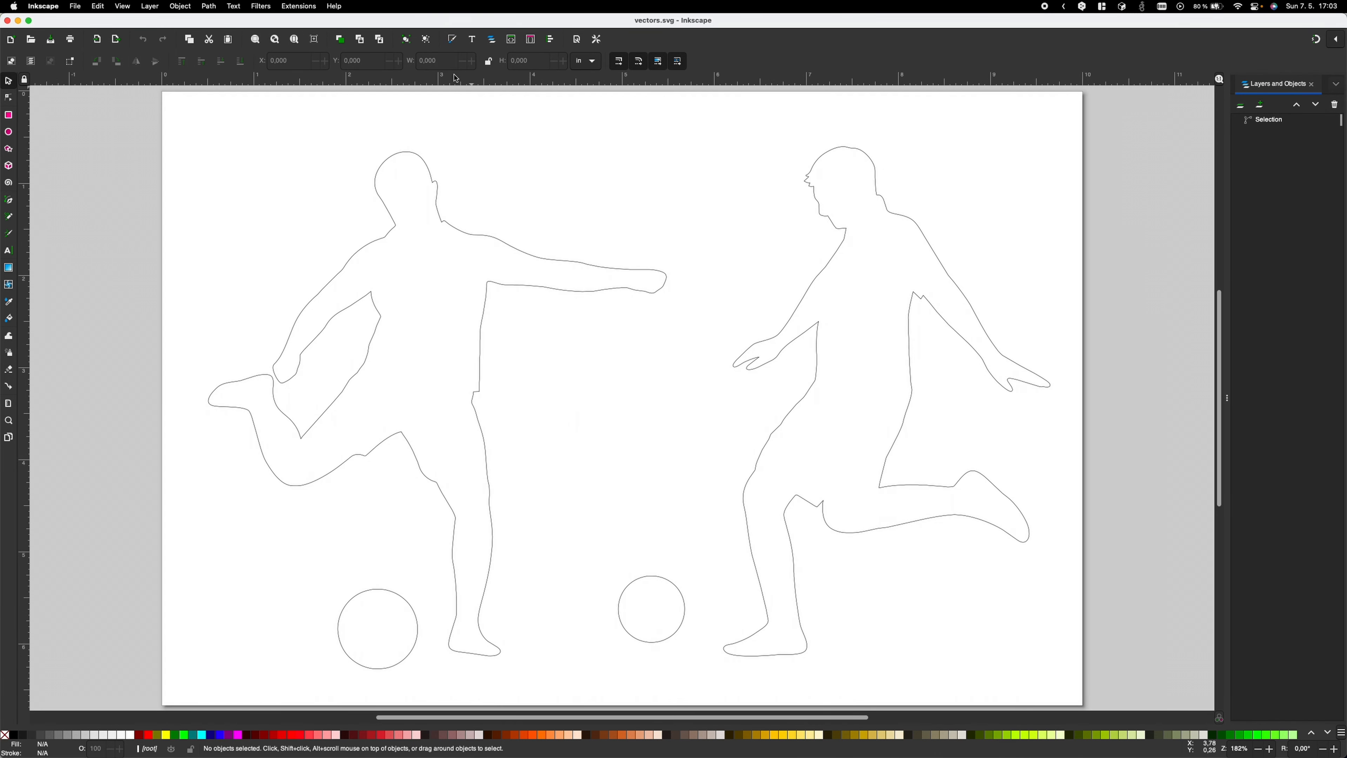
Ungroup the g35 artwork group in the 7489085.eps document
click(489, 42)
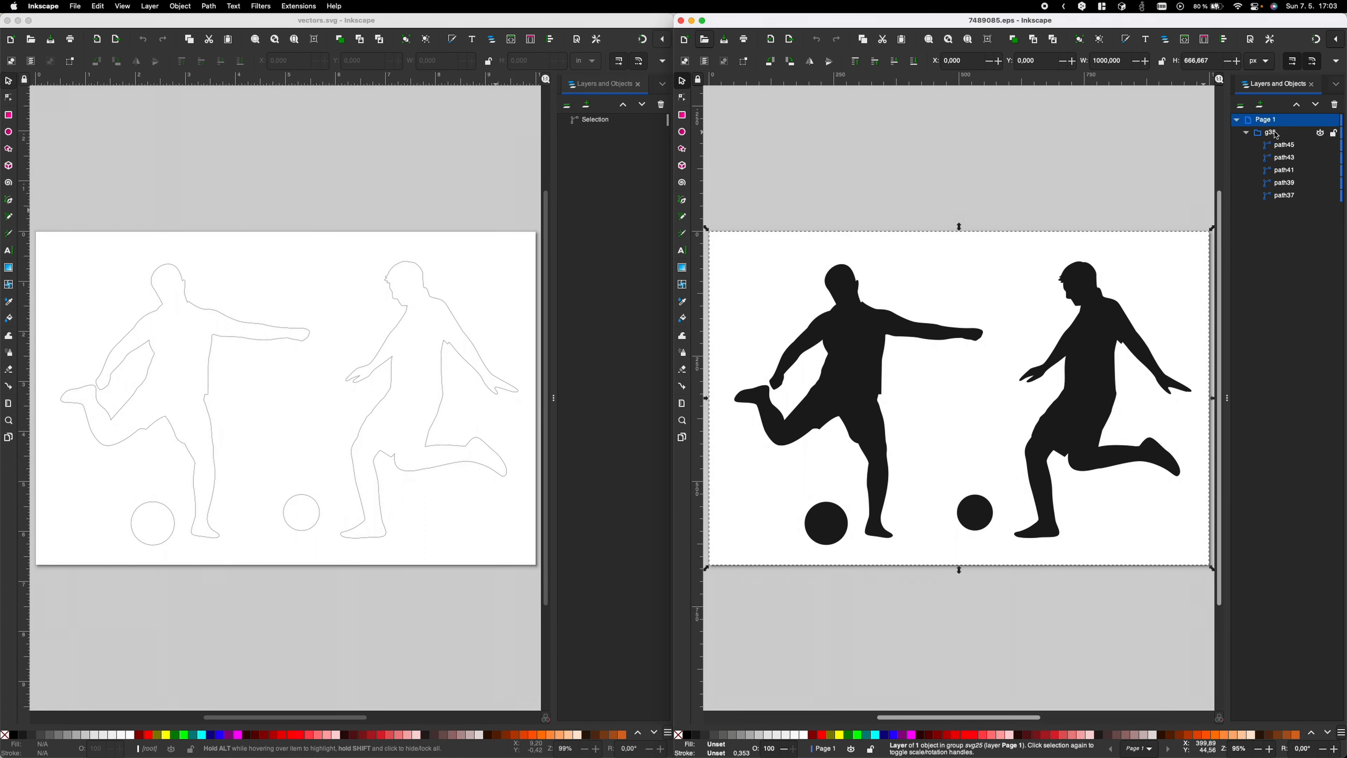
click(1274, 132)
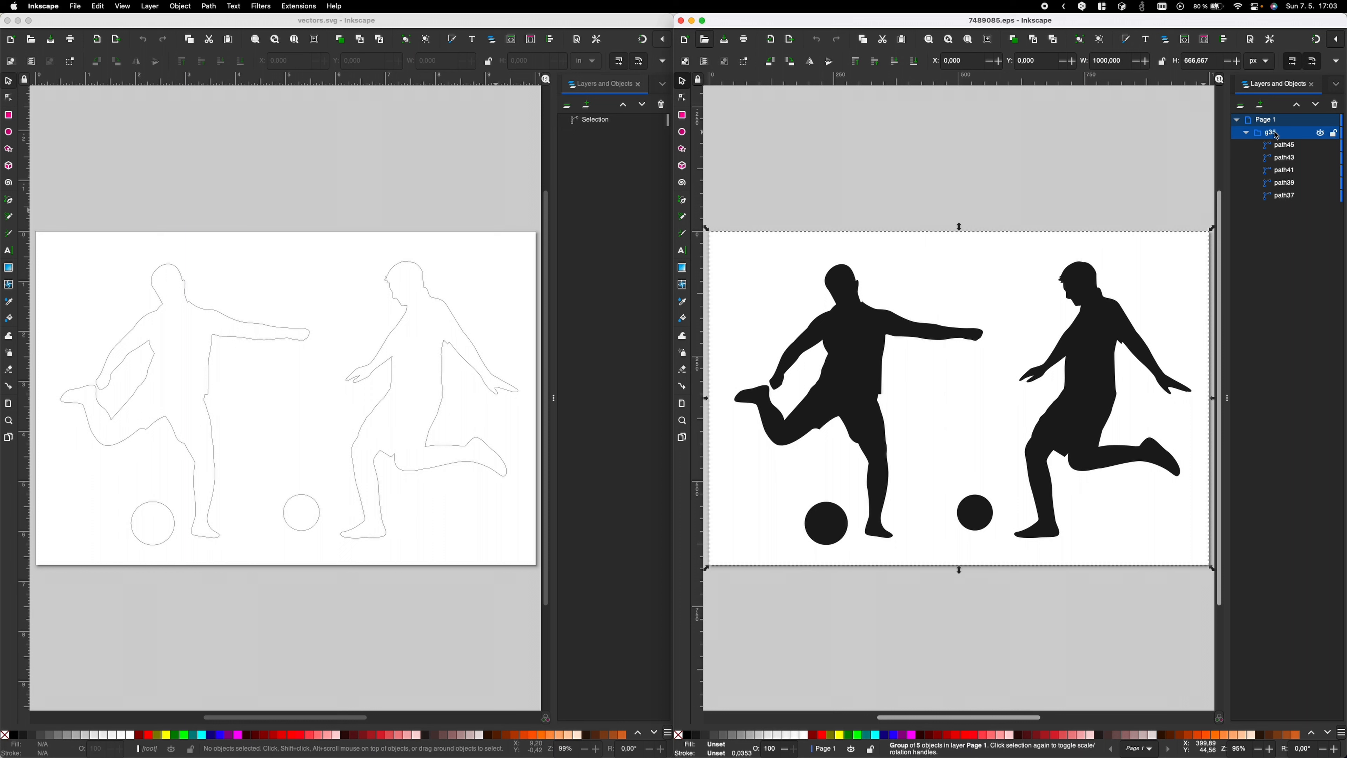
right_click(1275, 134)
click(1206, 281)
click(1158, 204)
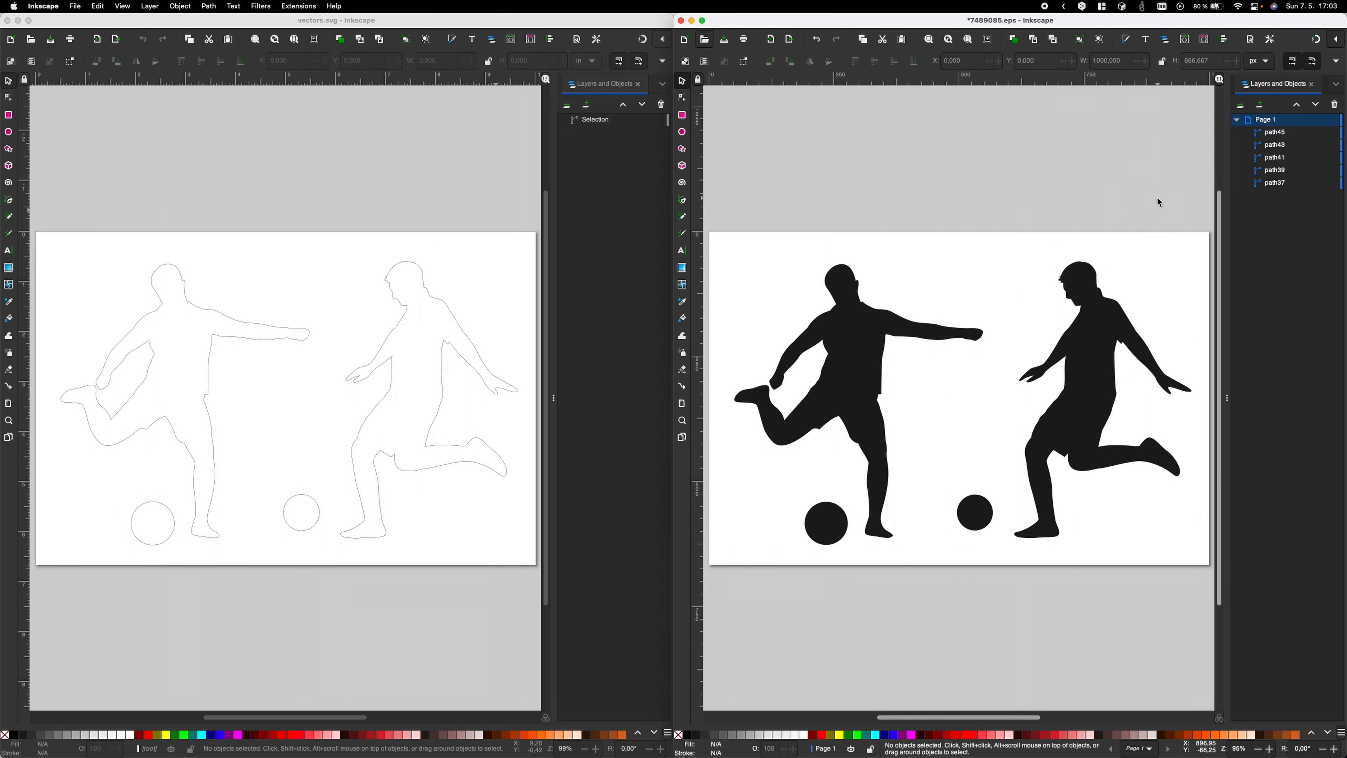
Select the players and balls individually in 7489085.eps, then move the white background rectangle aside and delete it
click(1100, 342)
click(974, 512)
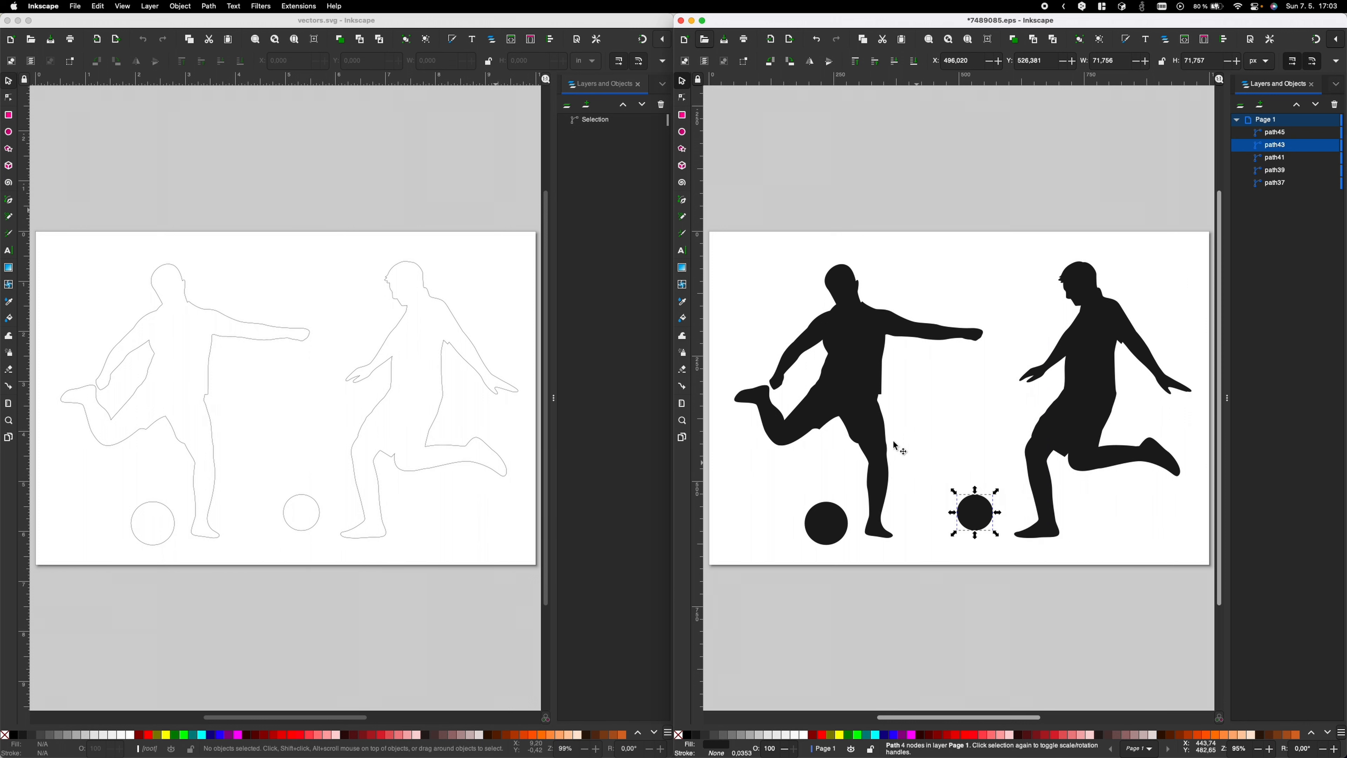
click(877, 422)
click(834, 525)
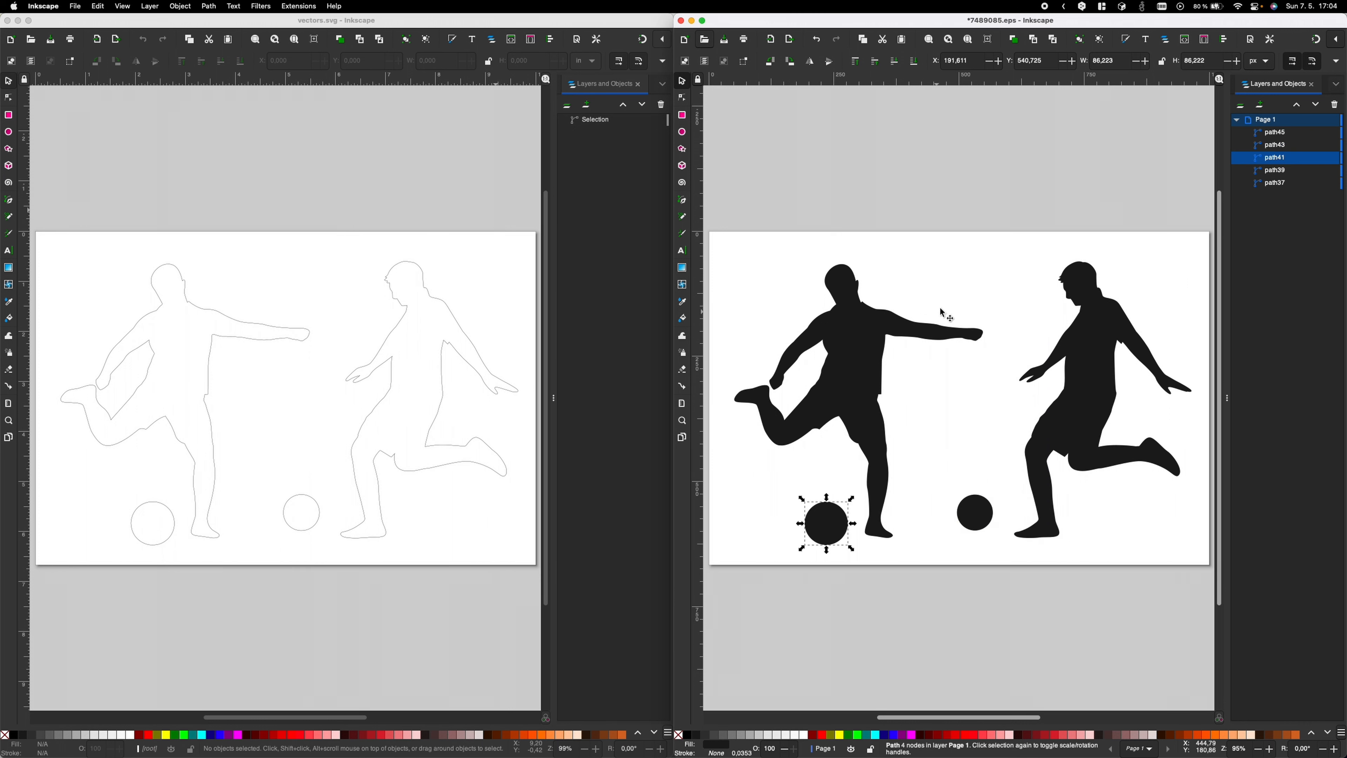
click(991, 280)
drag(993, 280, 872, 99)
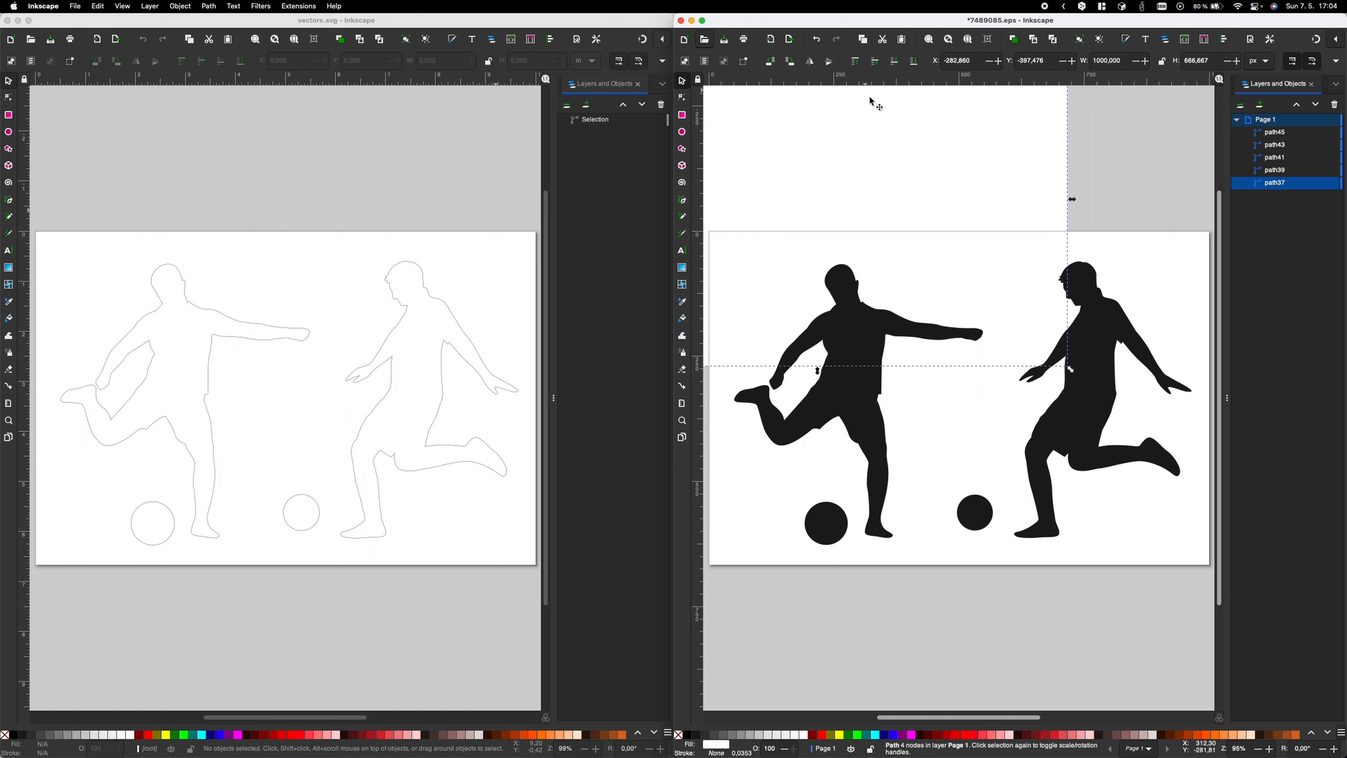
right_click(973, 196)
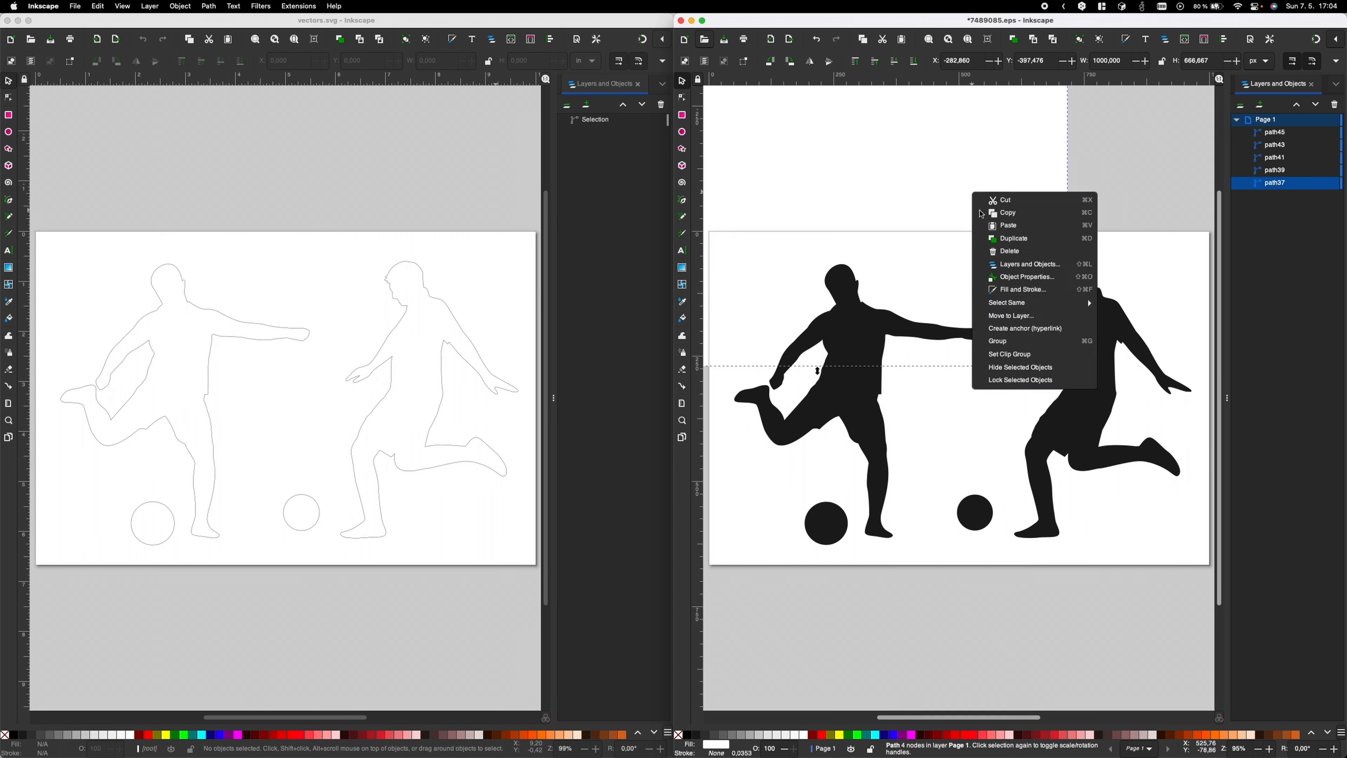
click(1006, 251)
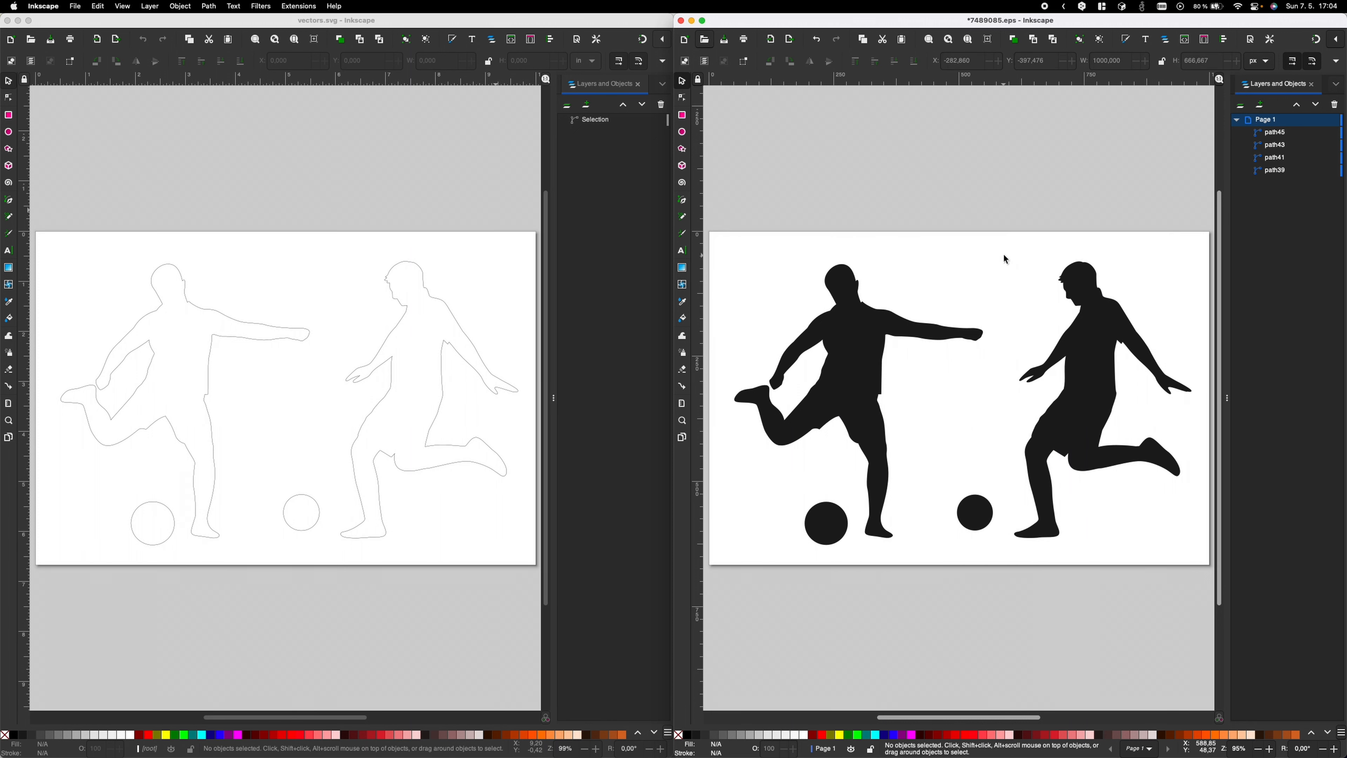
Split the combined Selection path in vectors.svg into separate player and ball paths and deselect them
click(602, 121)
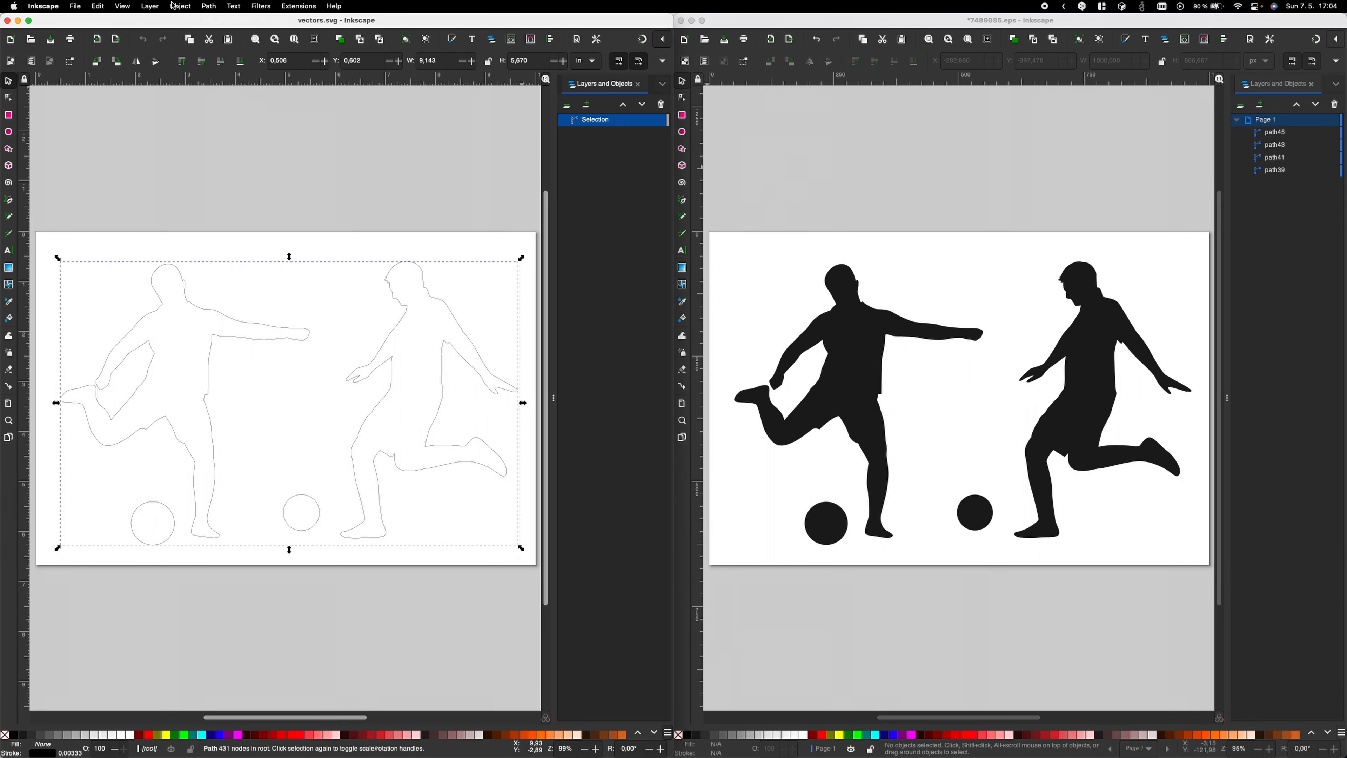
click(208, 6)
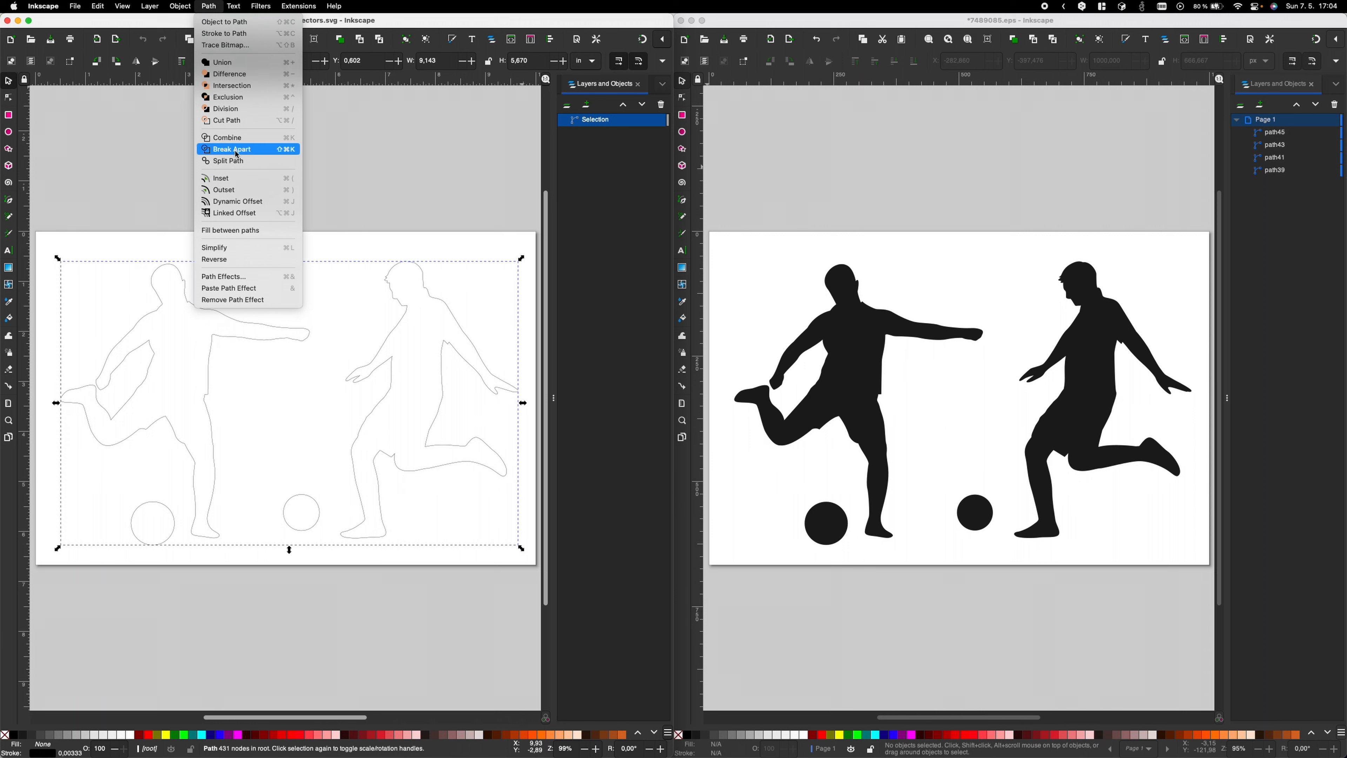
click(246, 161)
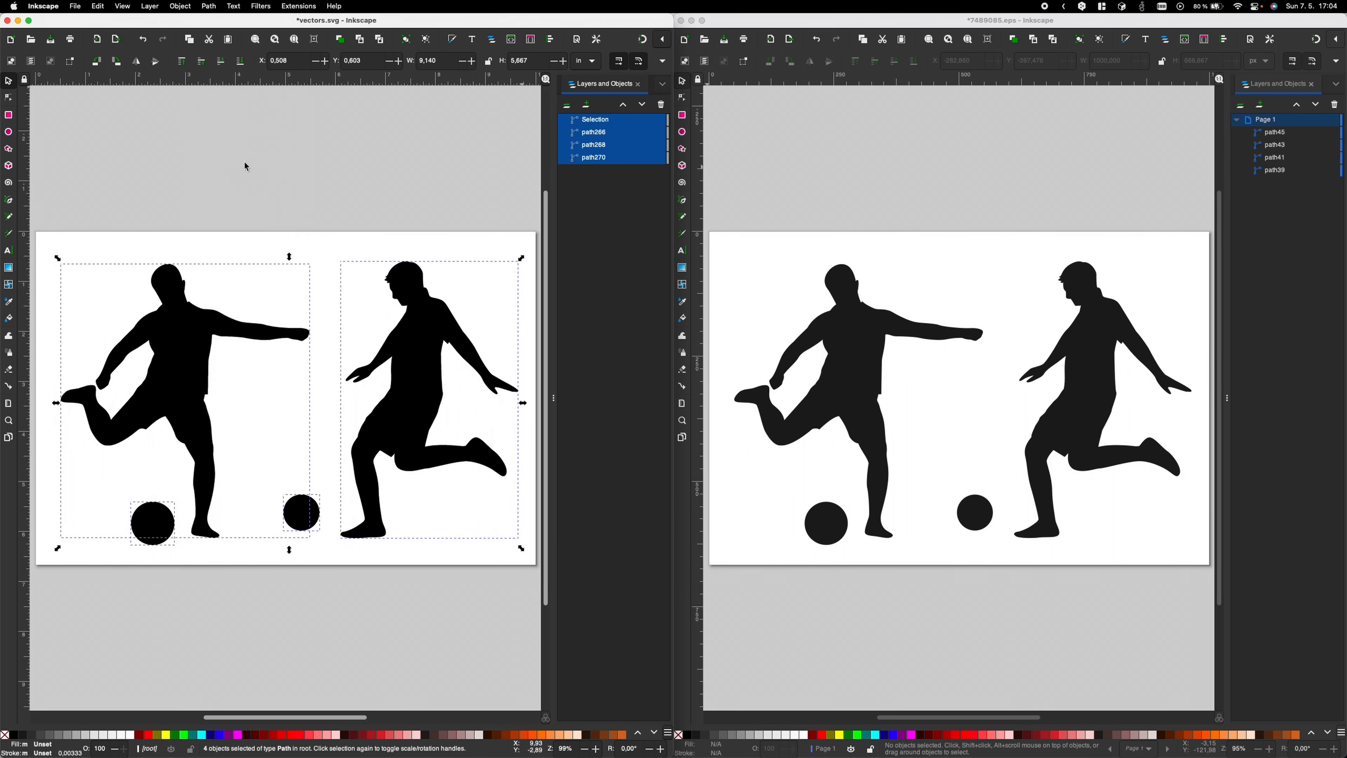
click(376, 200)
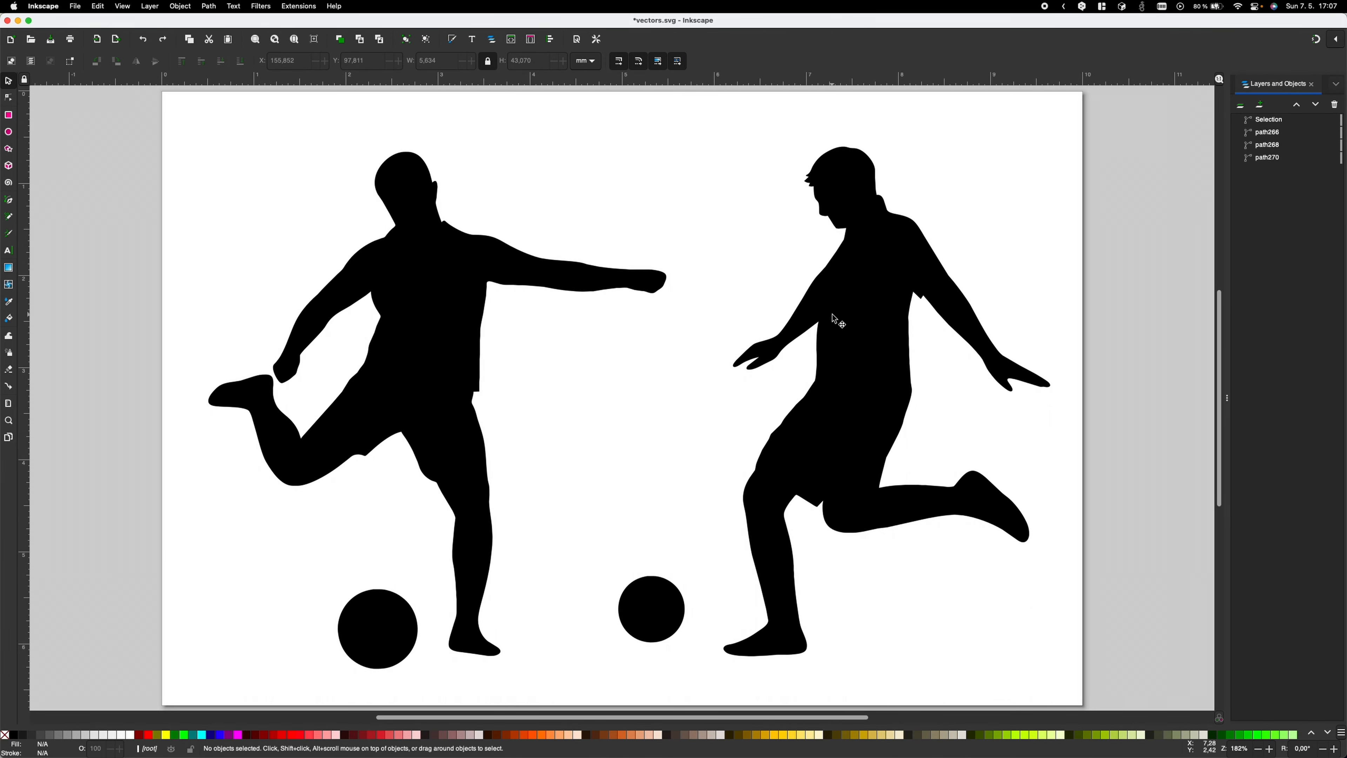
Delete the left-hand player and the ball beside him from vectors.svg
click(404, 229)
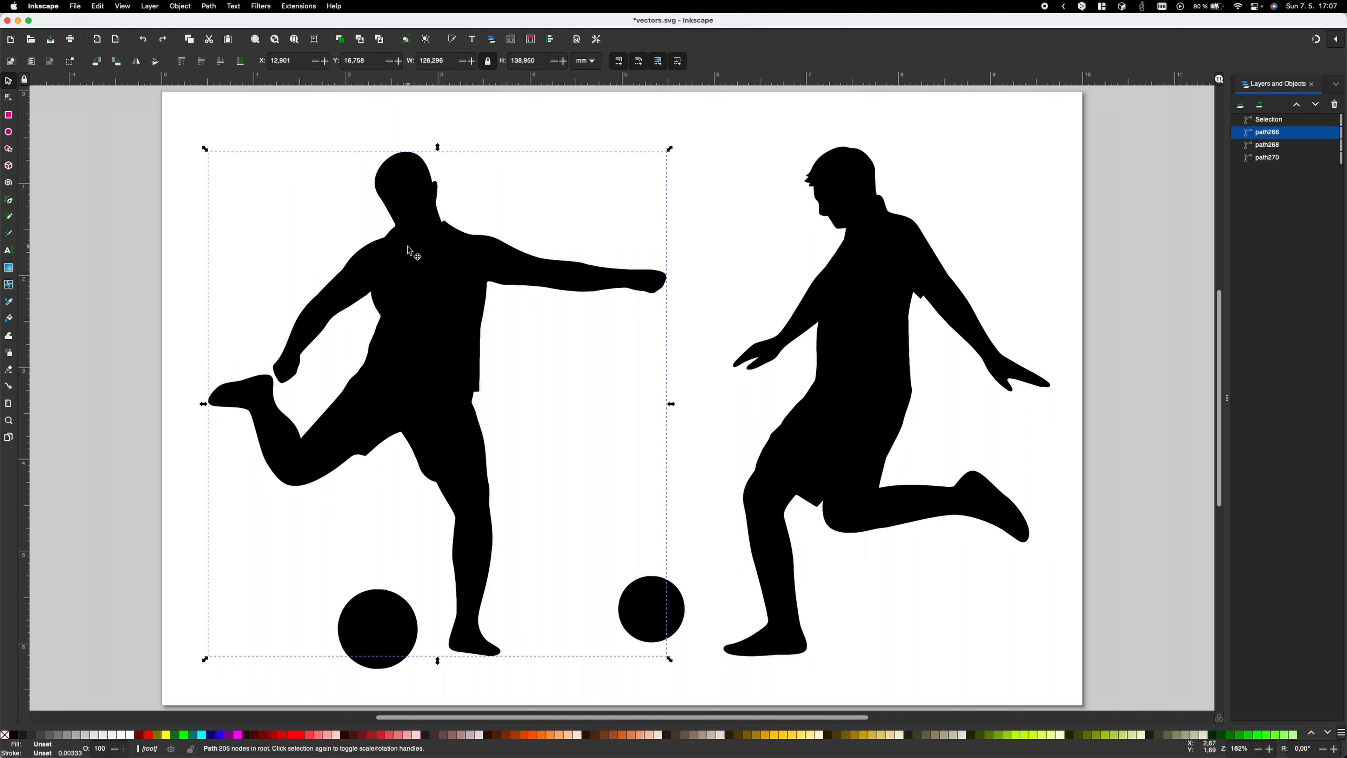
key(Delete)
click(392, 633)
key(Delete)
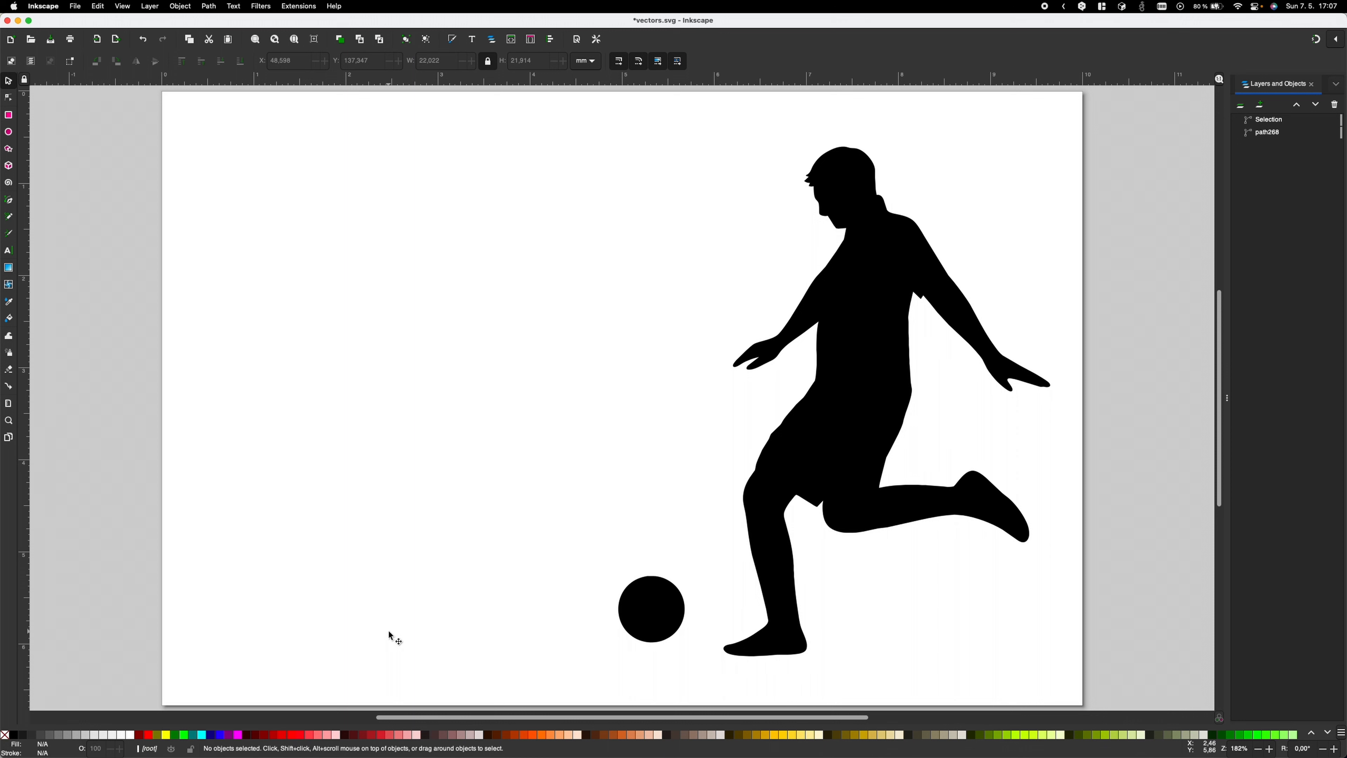
Move the remaining ball against the front foot of the right-hand player so the shapes overlap
drag(650, 594, 709, 602)
click(605, 533)
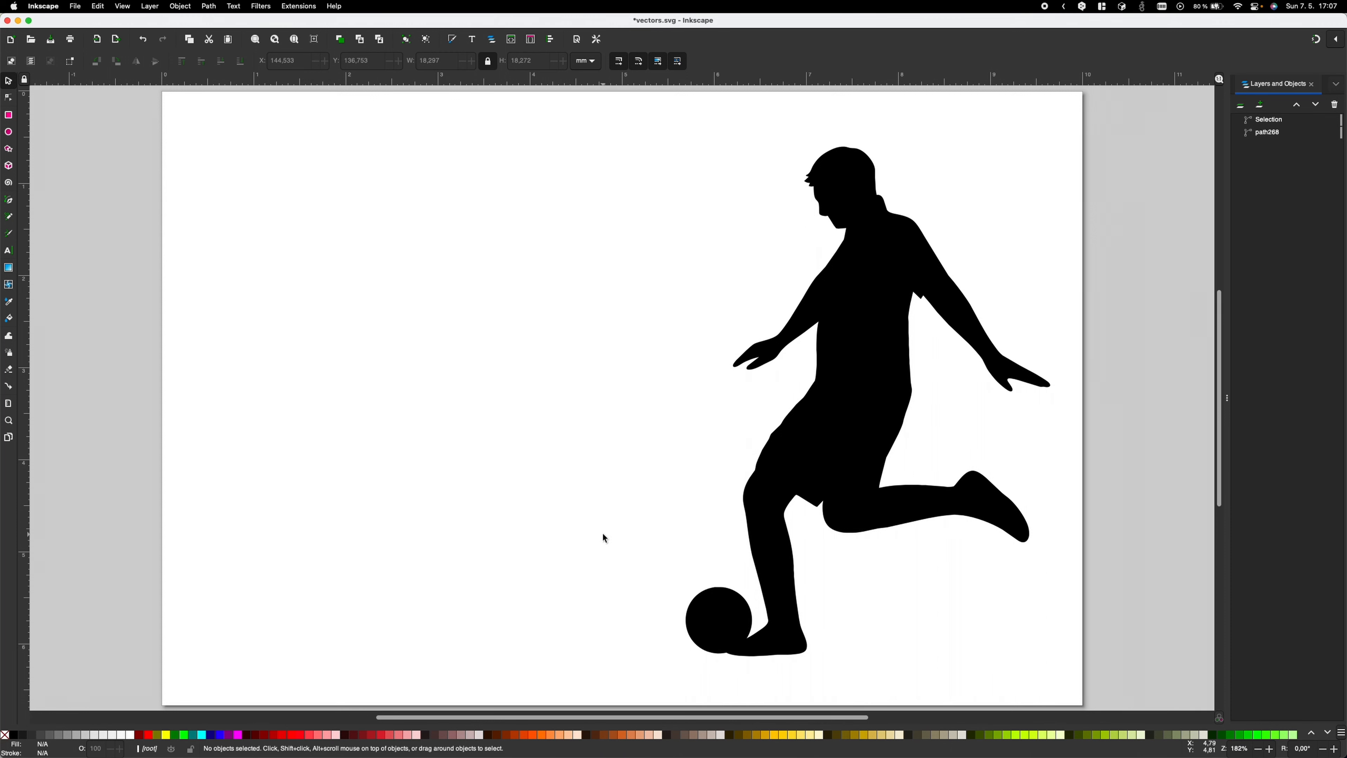
Save a copy of the cake topper drawing as vectors.dxf in the Desktop Cutting Plotter (AutoCAD DXF R14) format, replacing the existing file
click(752, 646)
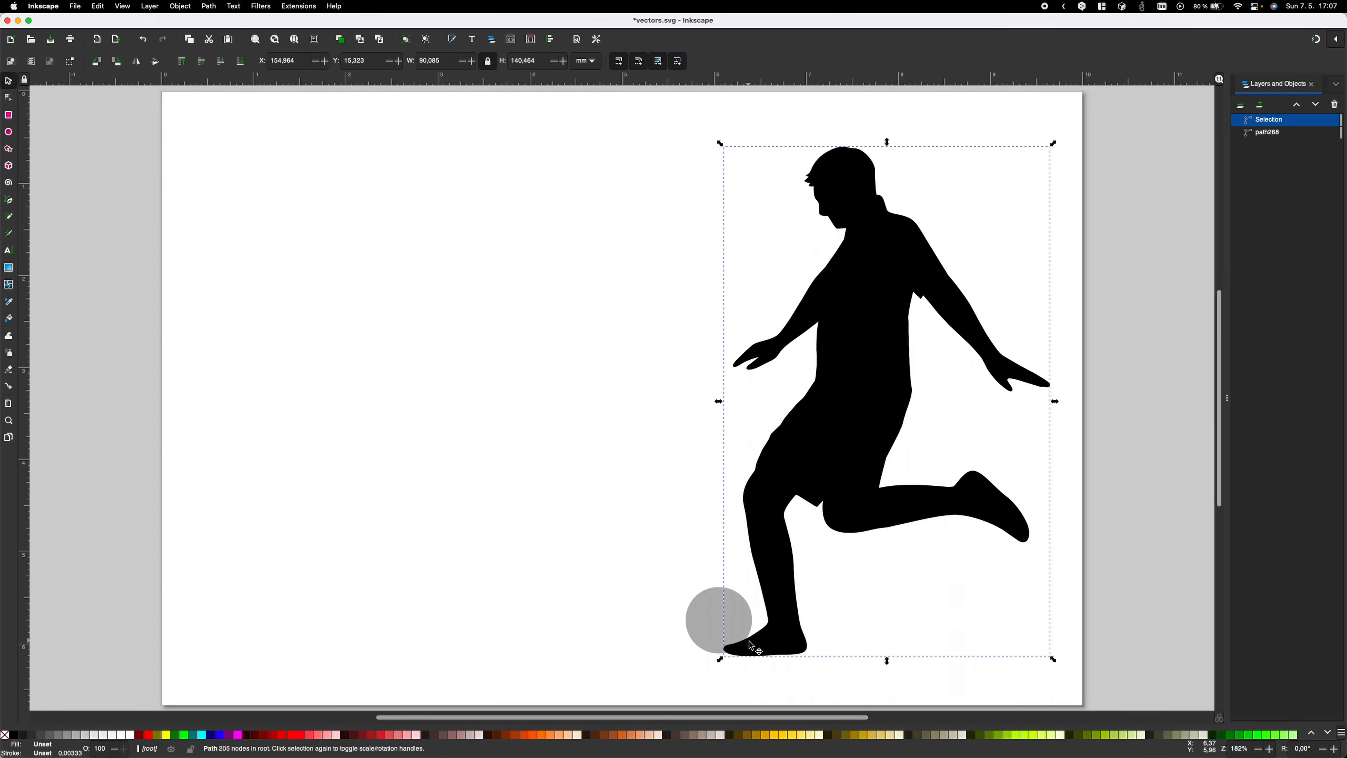
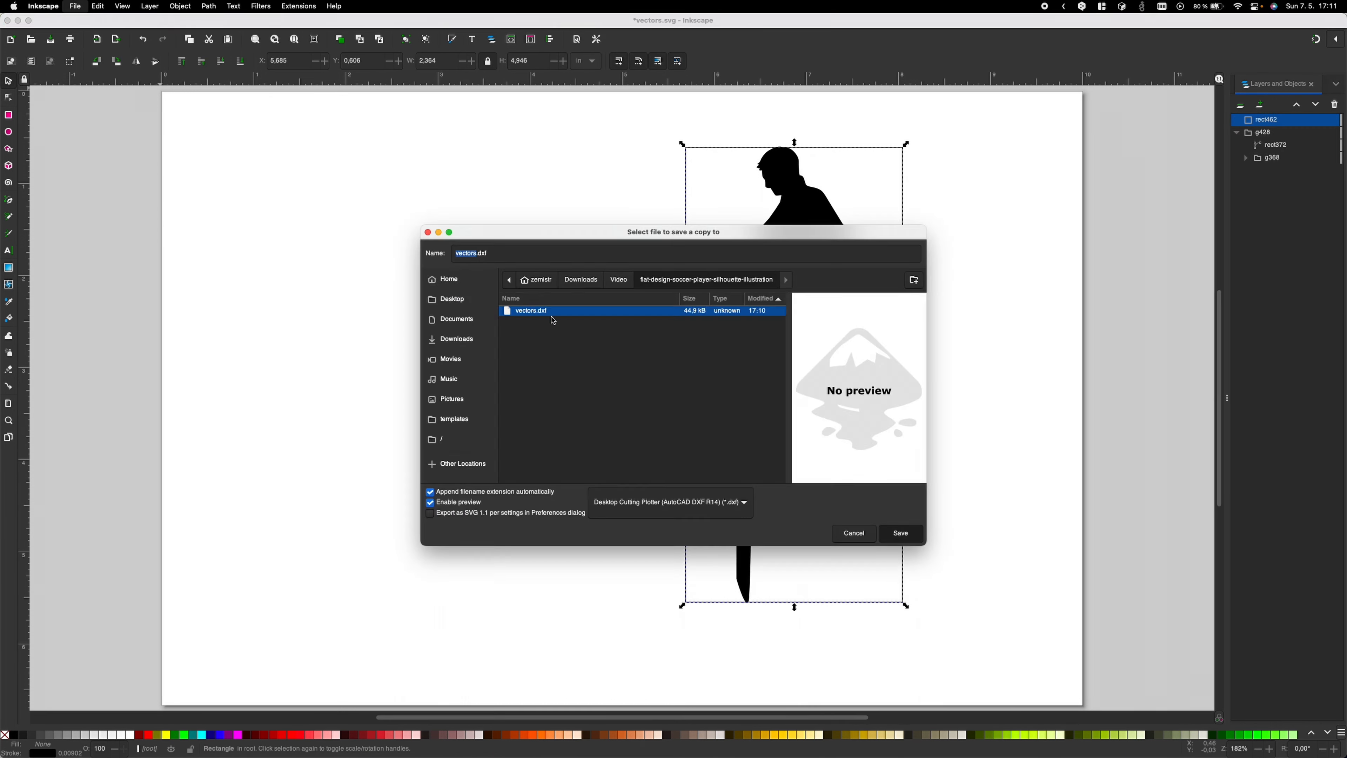
click(900, 533)
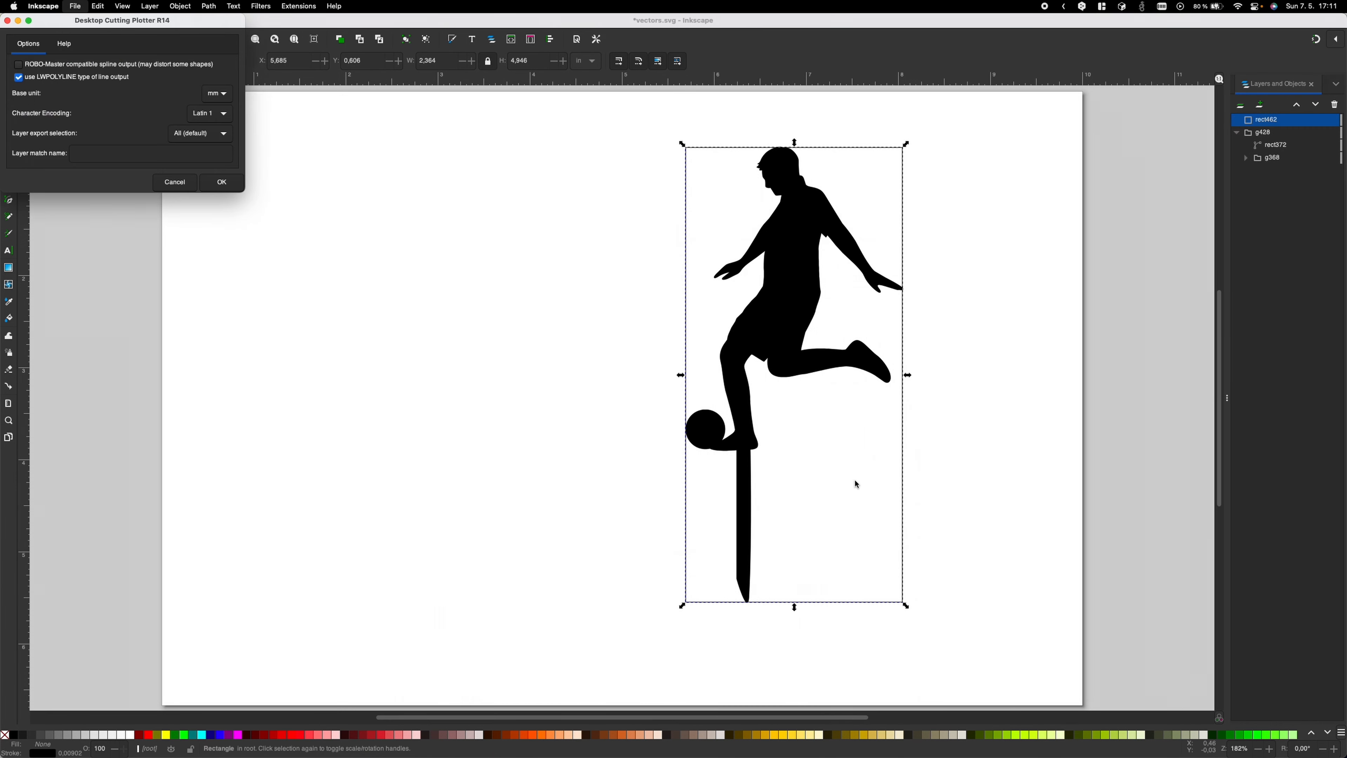
click(221, 181)
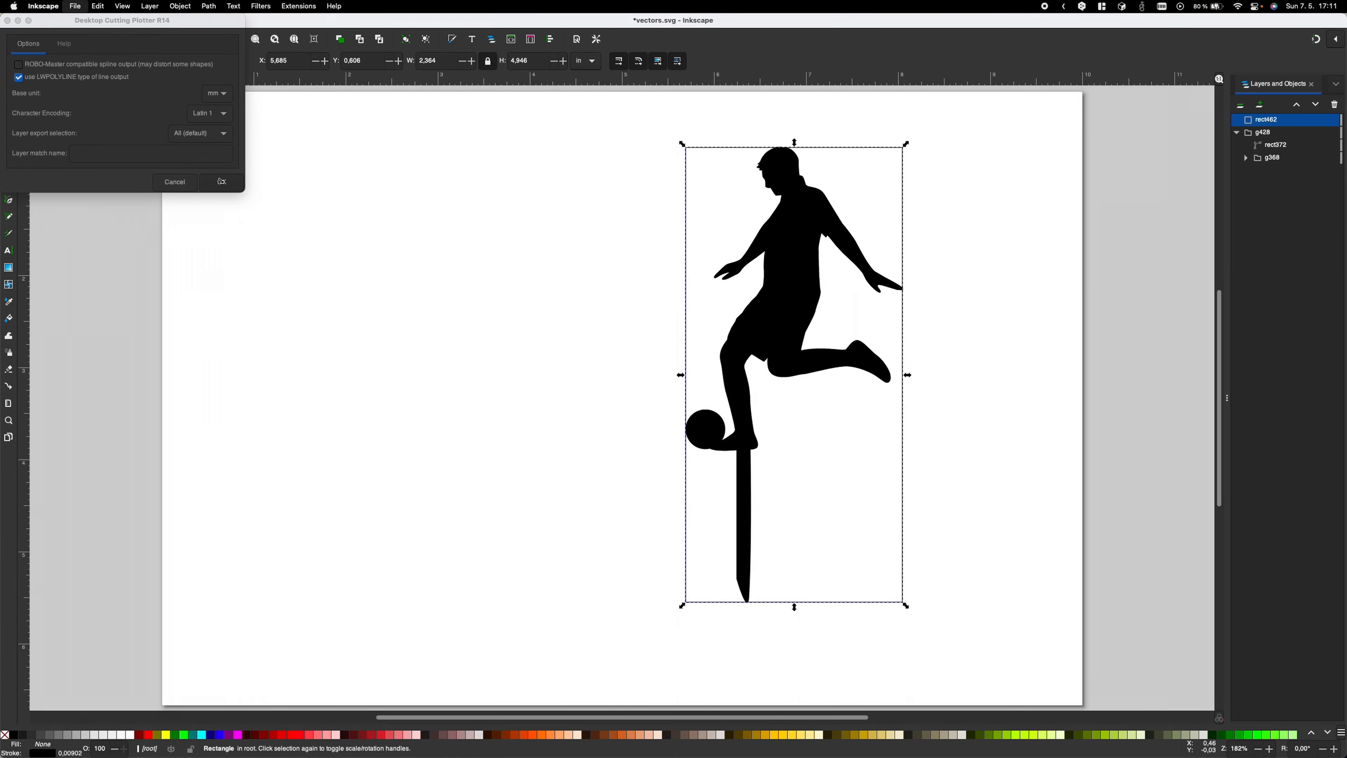
click(745, 417)
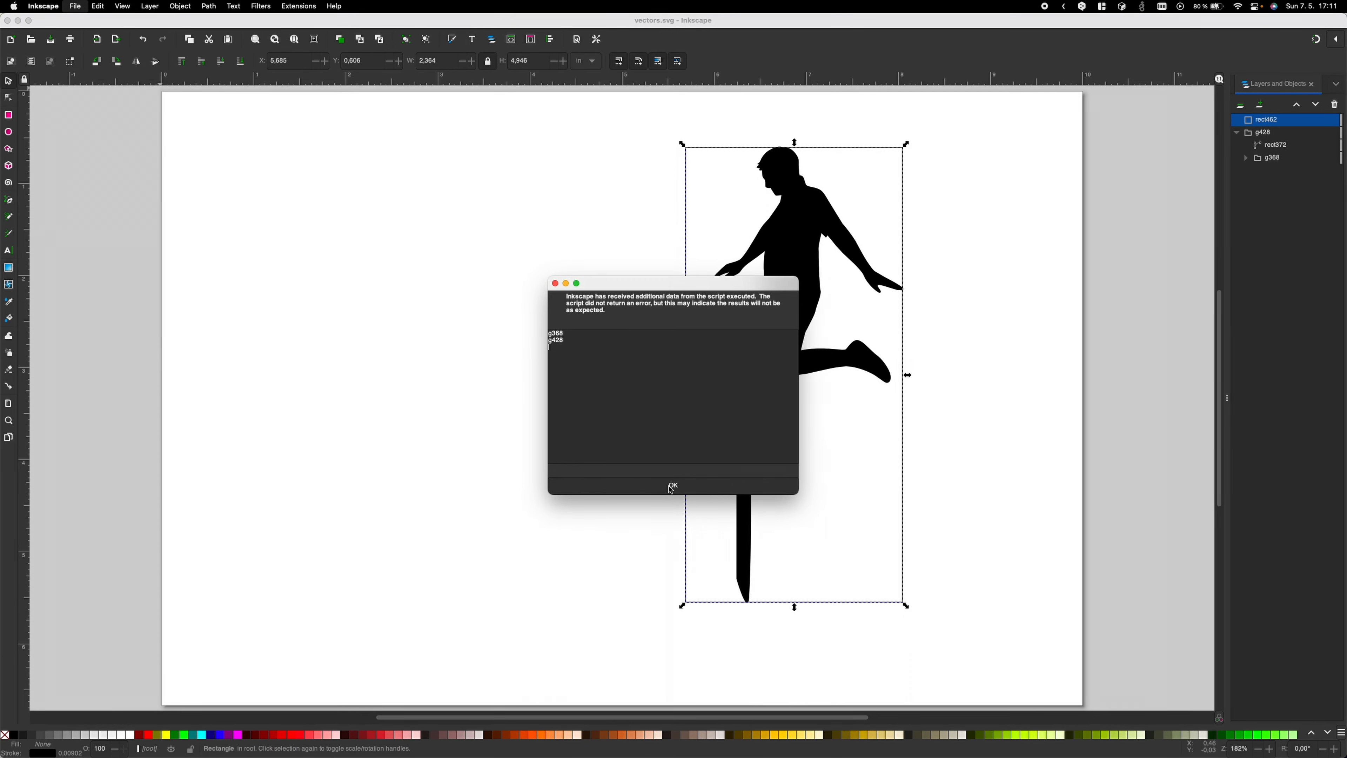
click(672, 486)
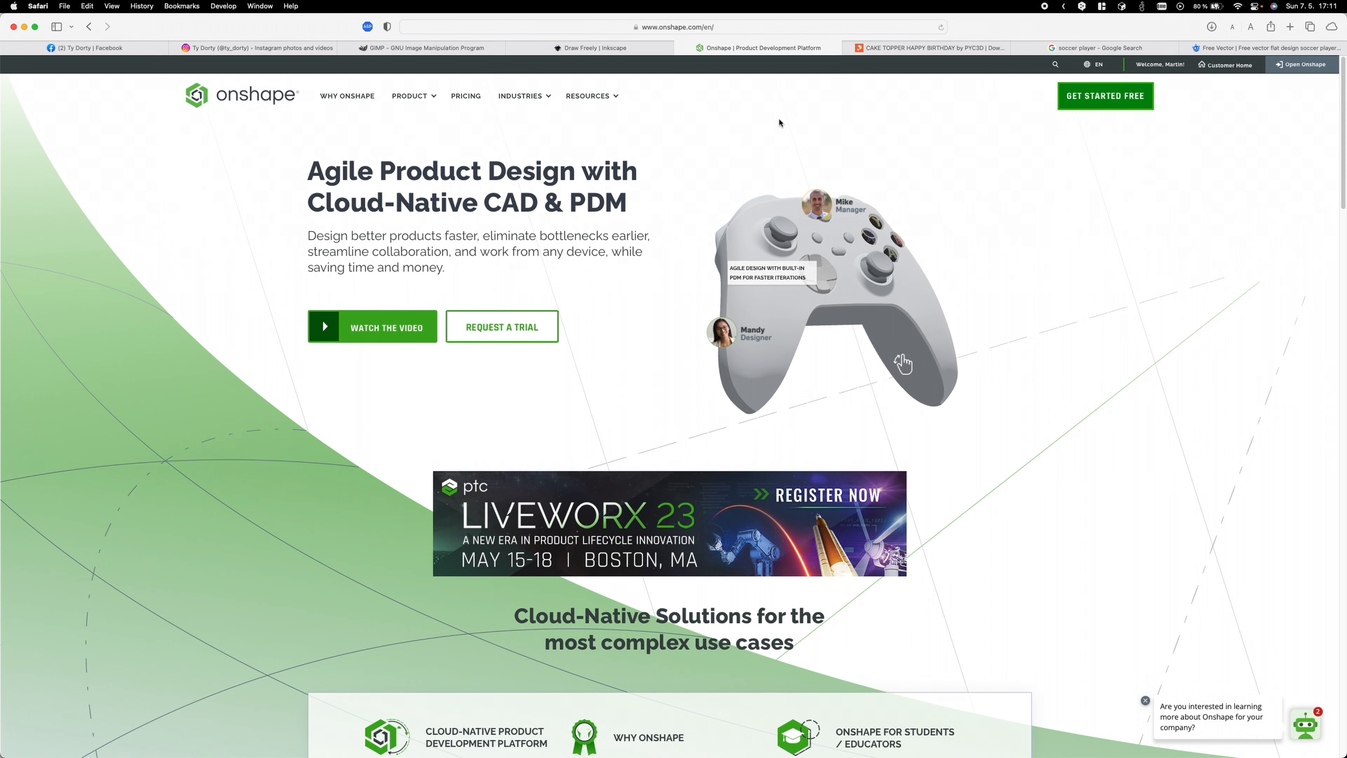
View the Onshape pricing plans, open the Free plan's sign-up form and choose Hobbyist / Maker as the description
click(472, 98)
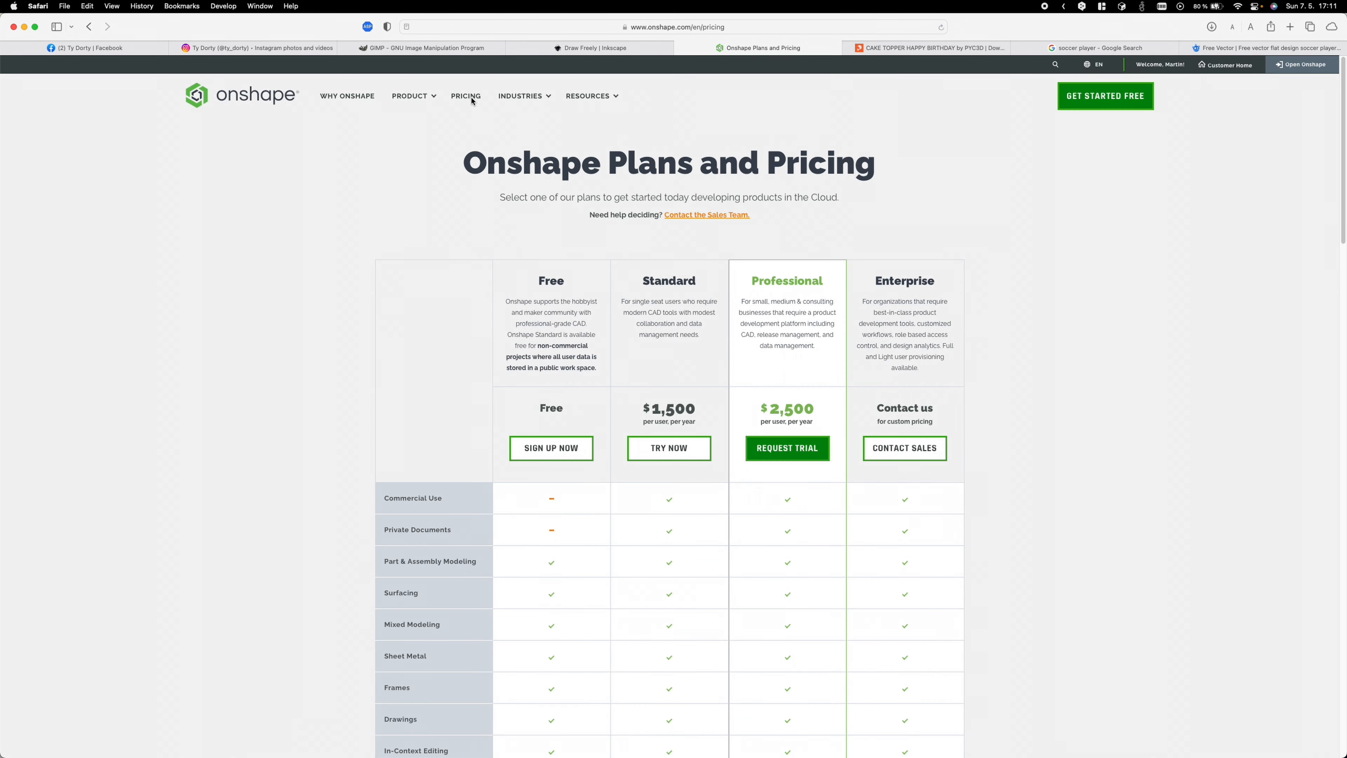
click(555, 454)
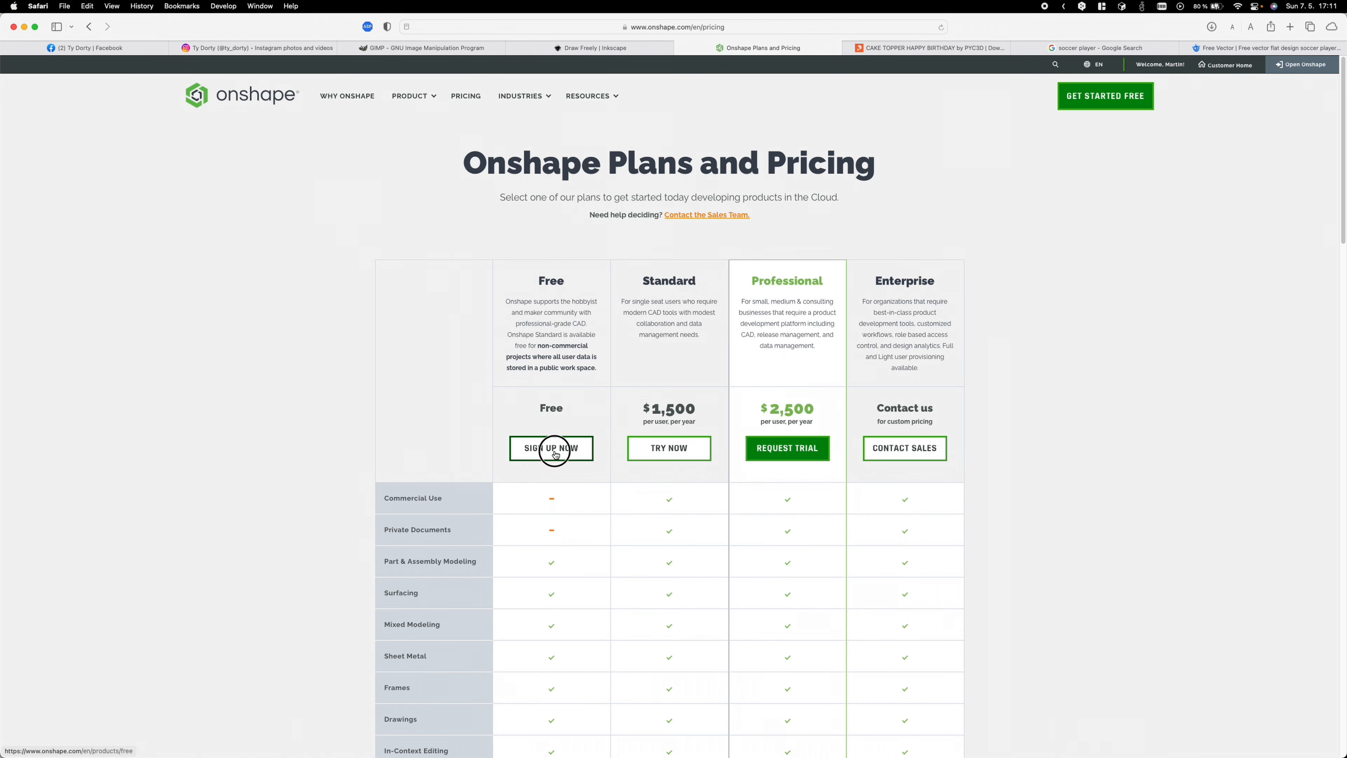
click(854, 539)
click(827, 550)
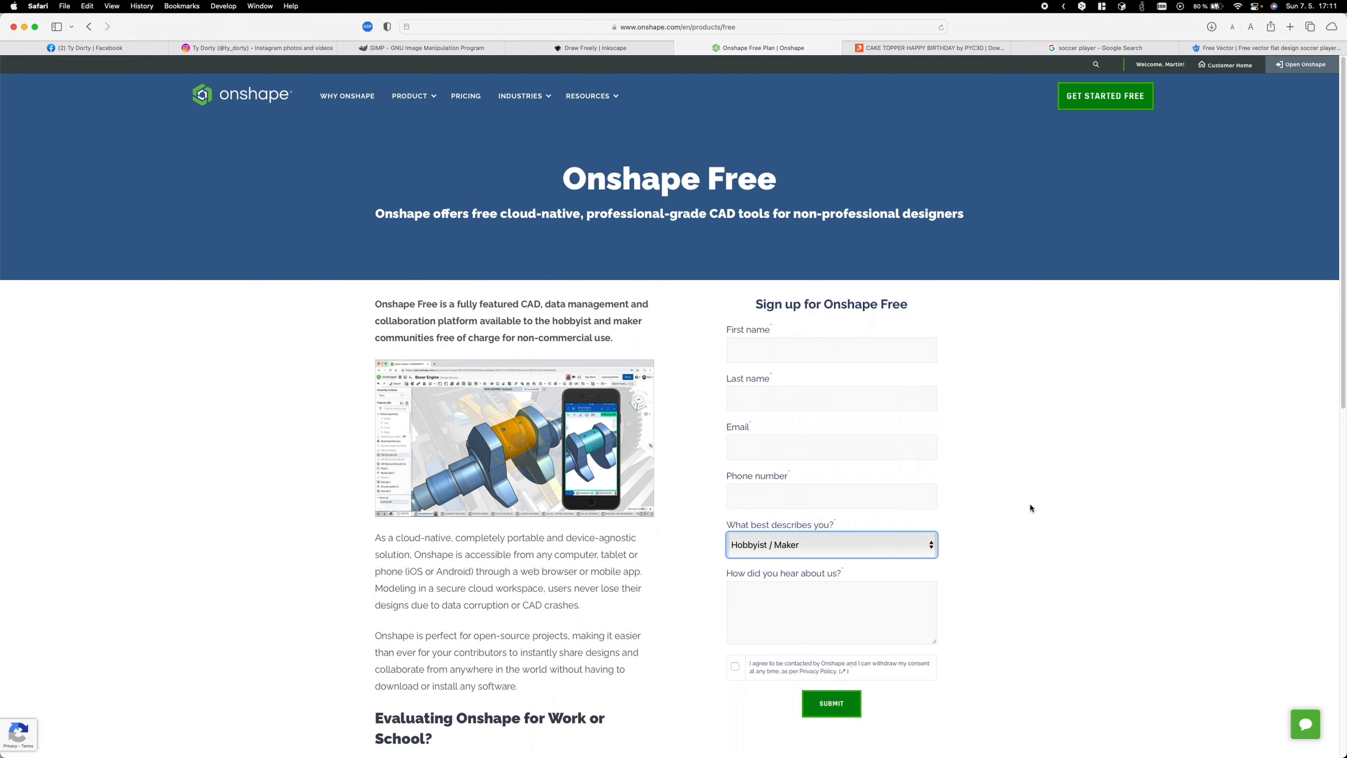
Open Onshape's document area and create a new document named Cake topper
click(1302, 64)
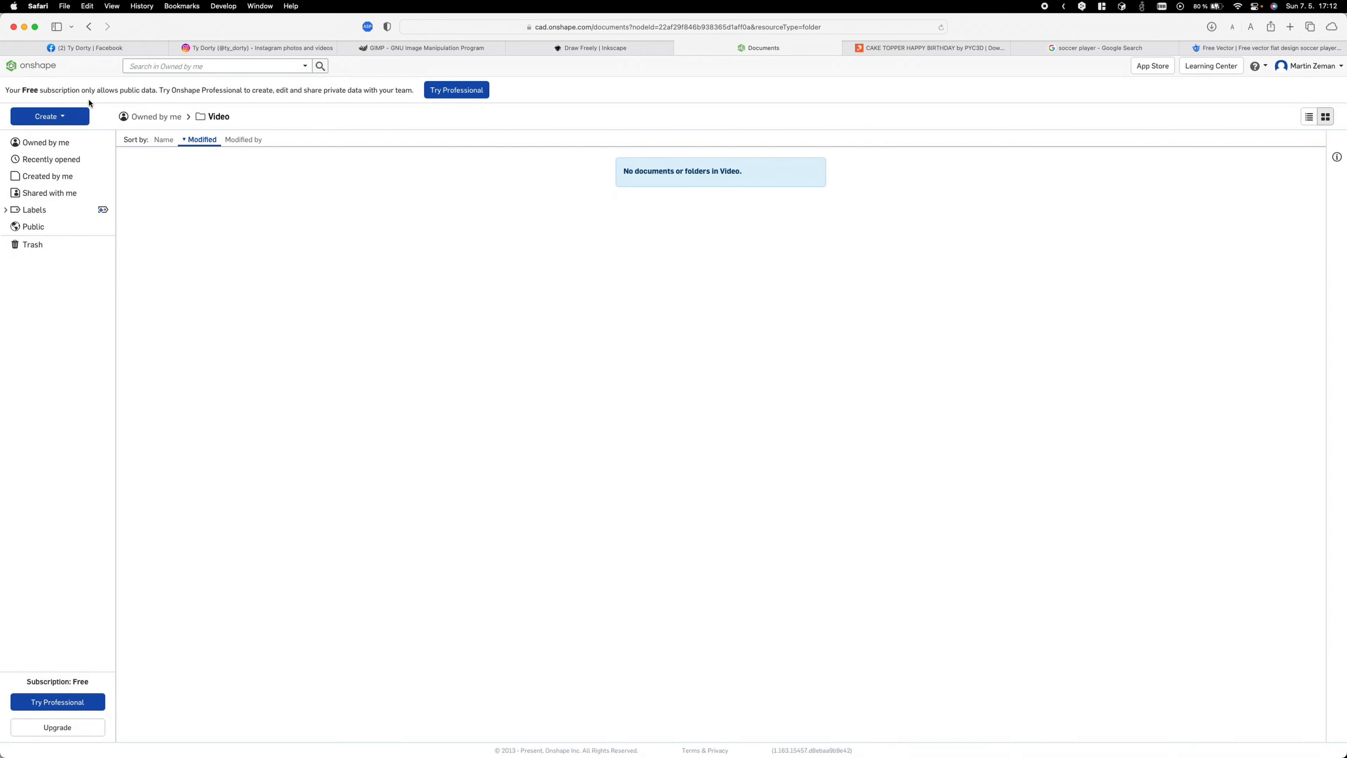
click(79, 115)
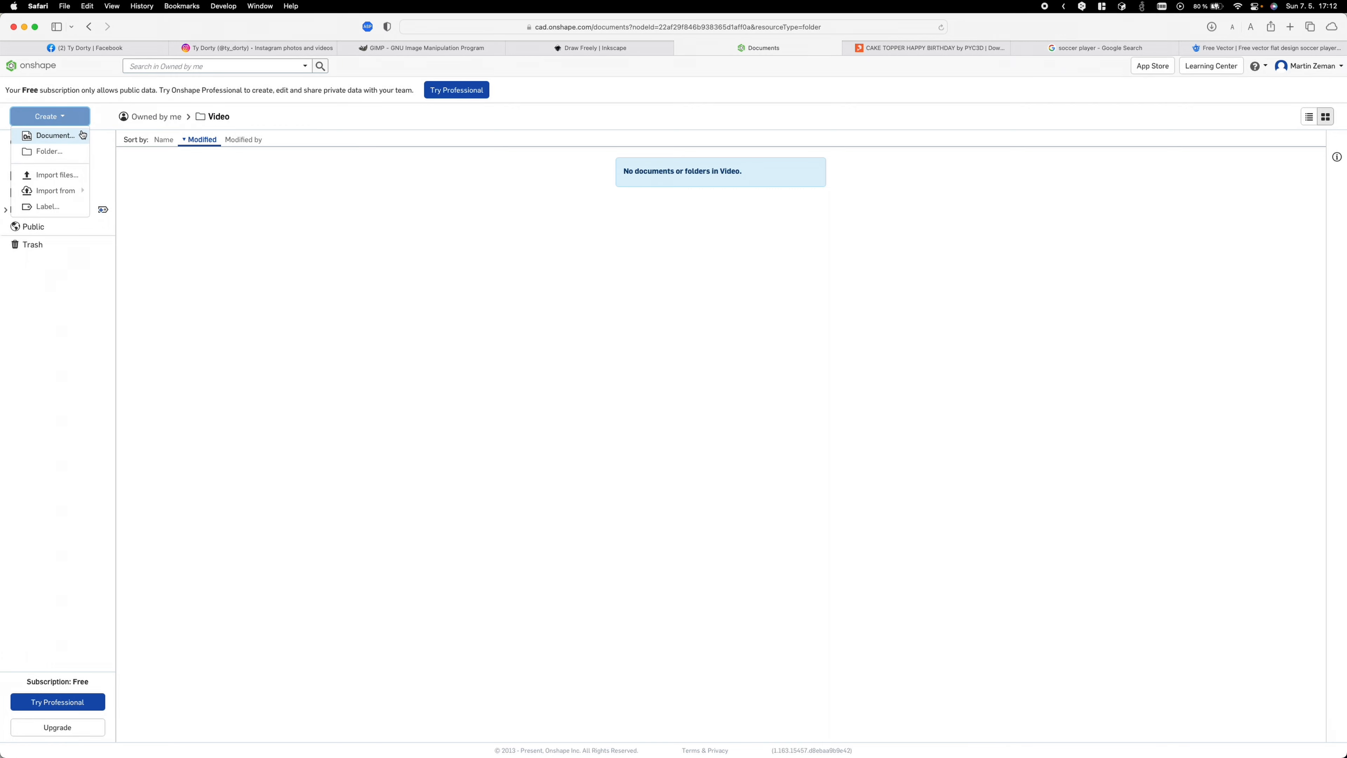
click(82, 137)
text(Cake topper)
key(Return)
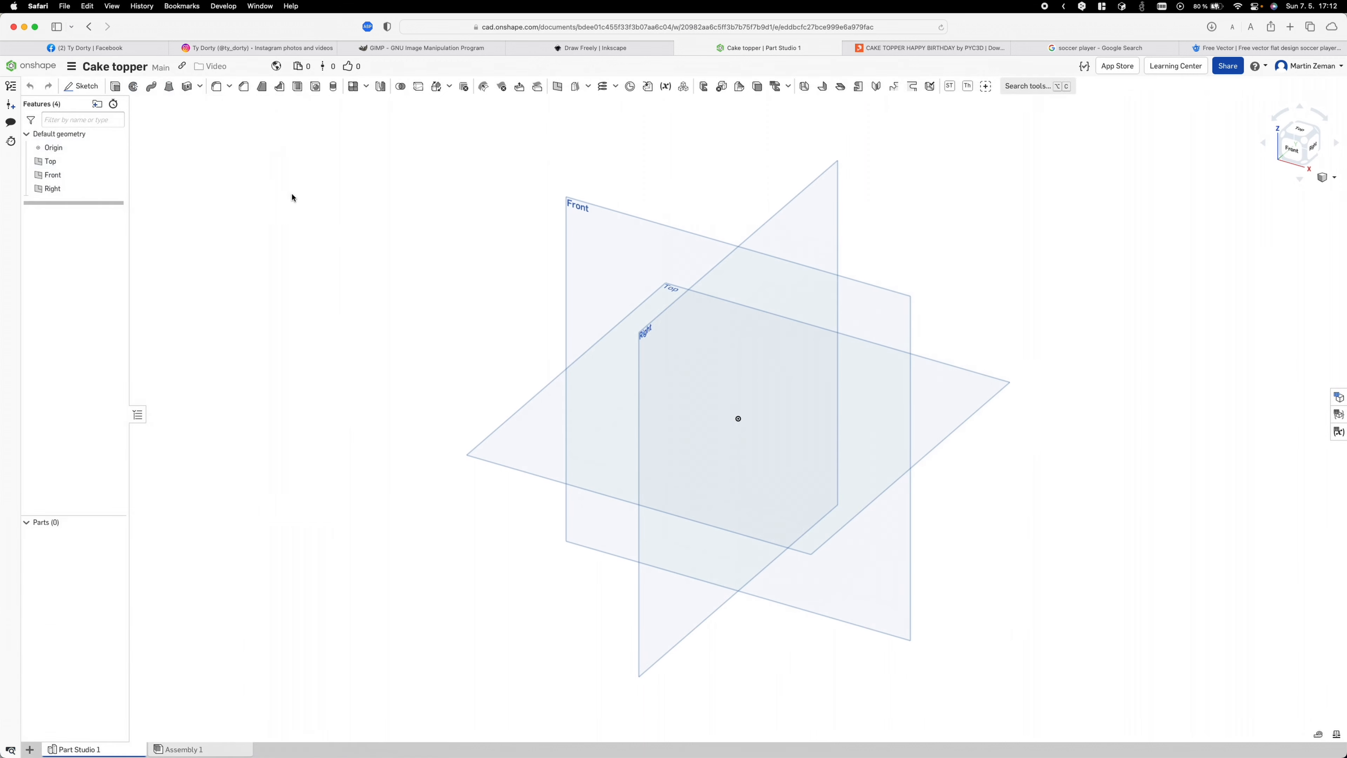
Start a new sketch on the Front plane, viewed straight from the front
click(94, 89)
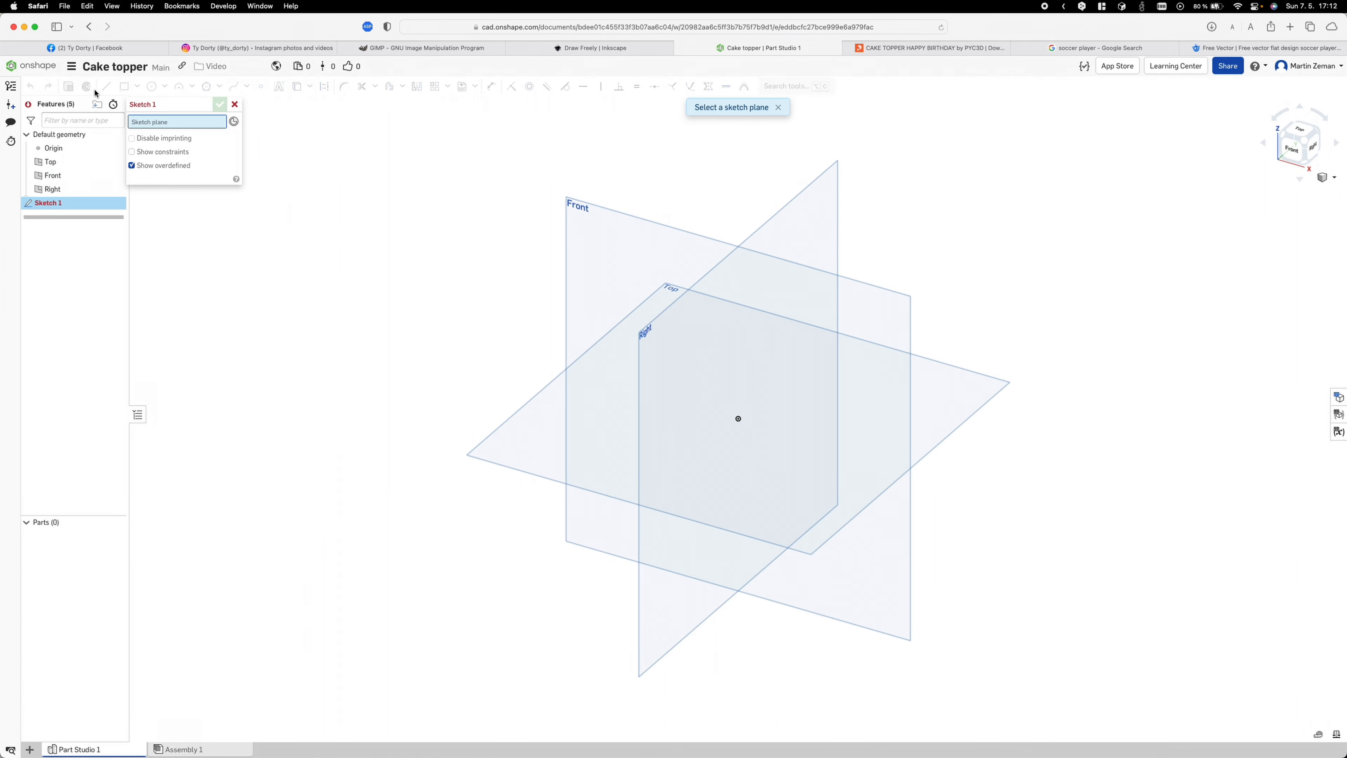
click(1292, 148)
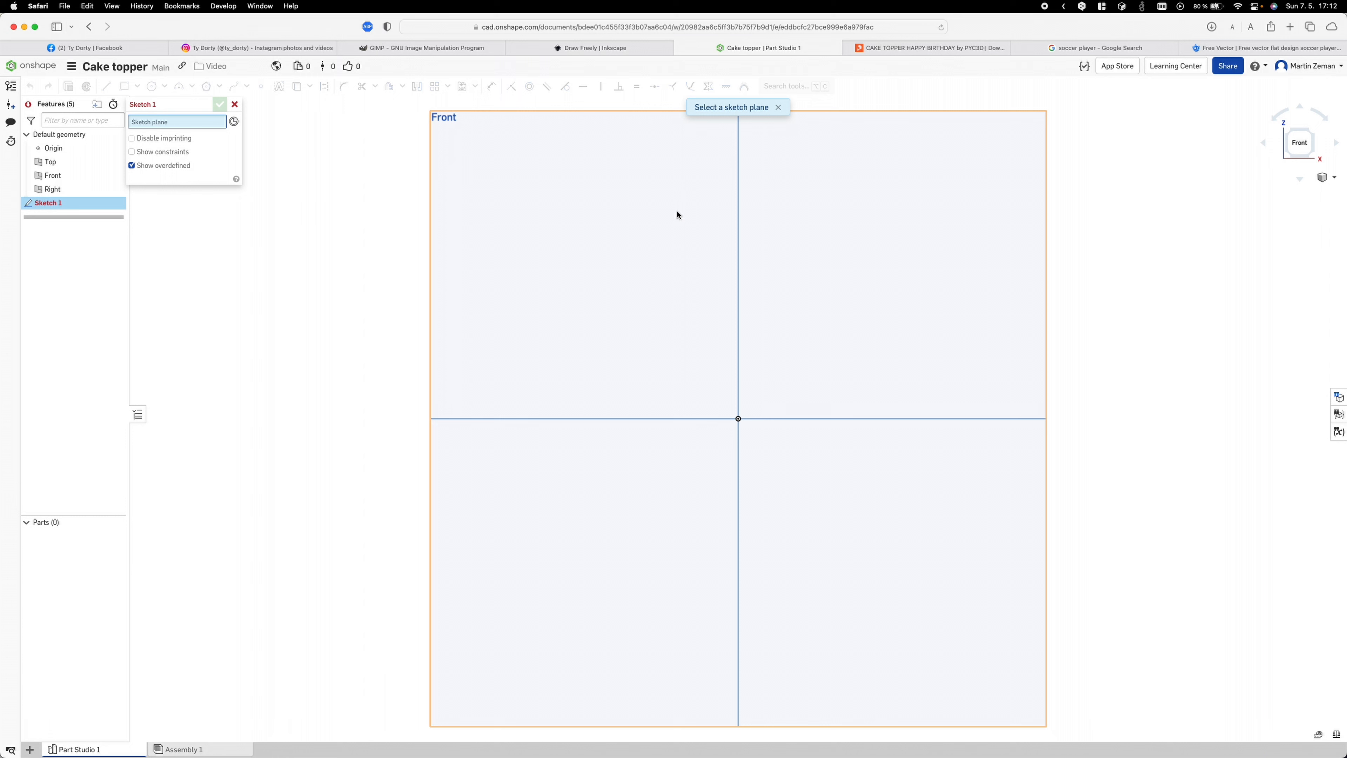
click(677, 214)
Import vectors.dxf from the flat-design soccer player folder and insert it into the sketch with millimeter units
click(462, 86)
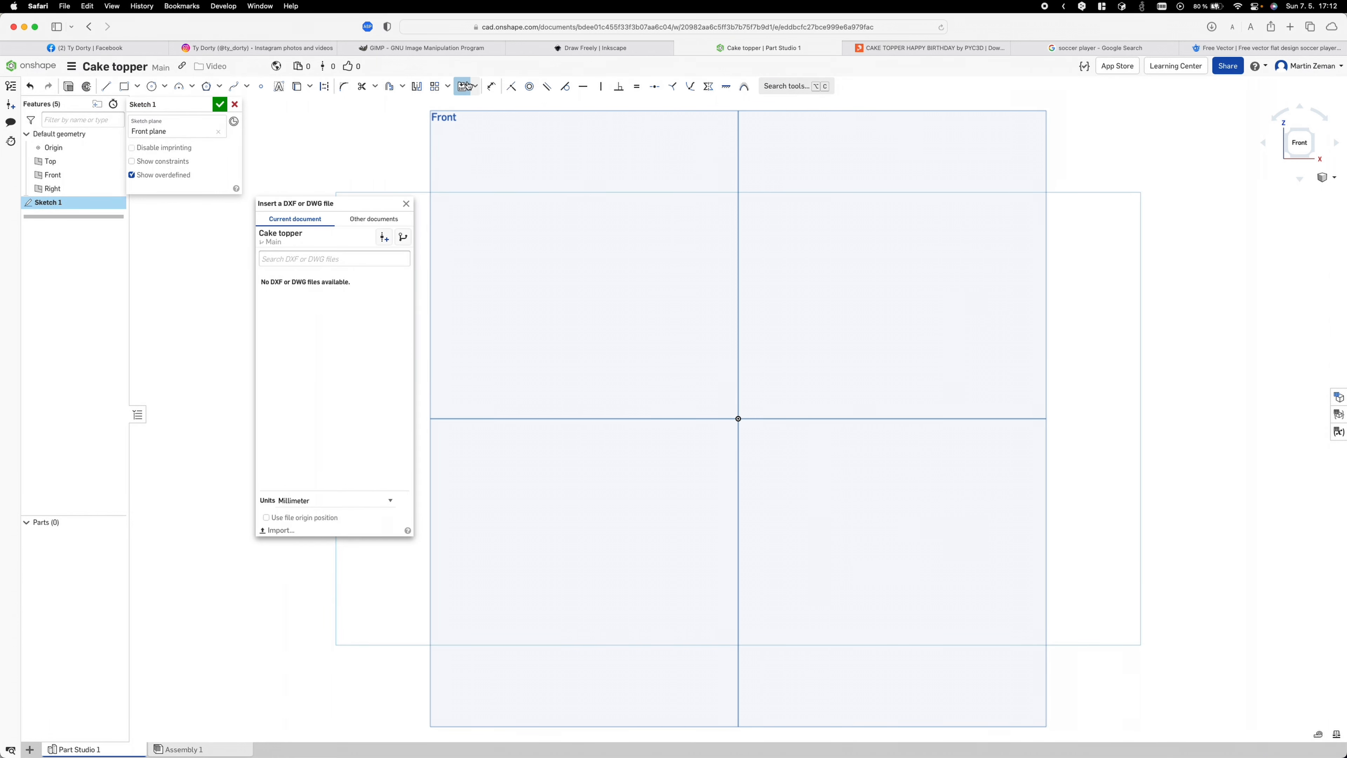
click(332, 500)
click(332, 499)
click(281, 530)
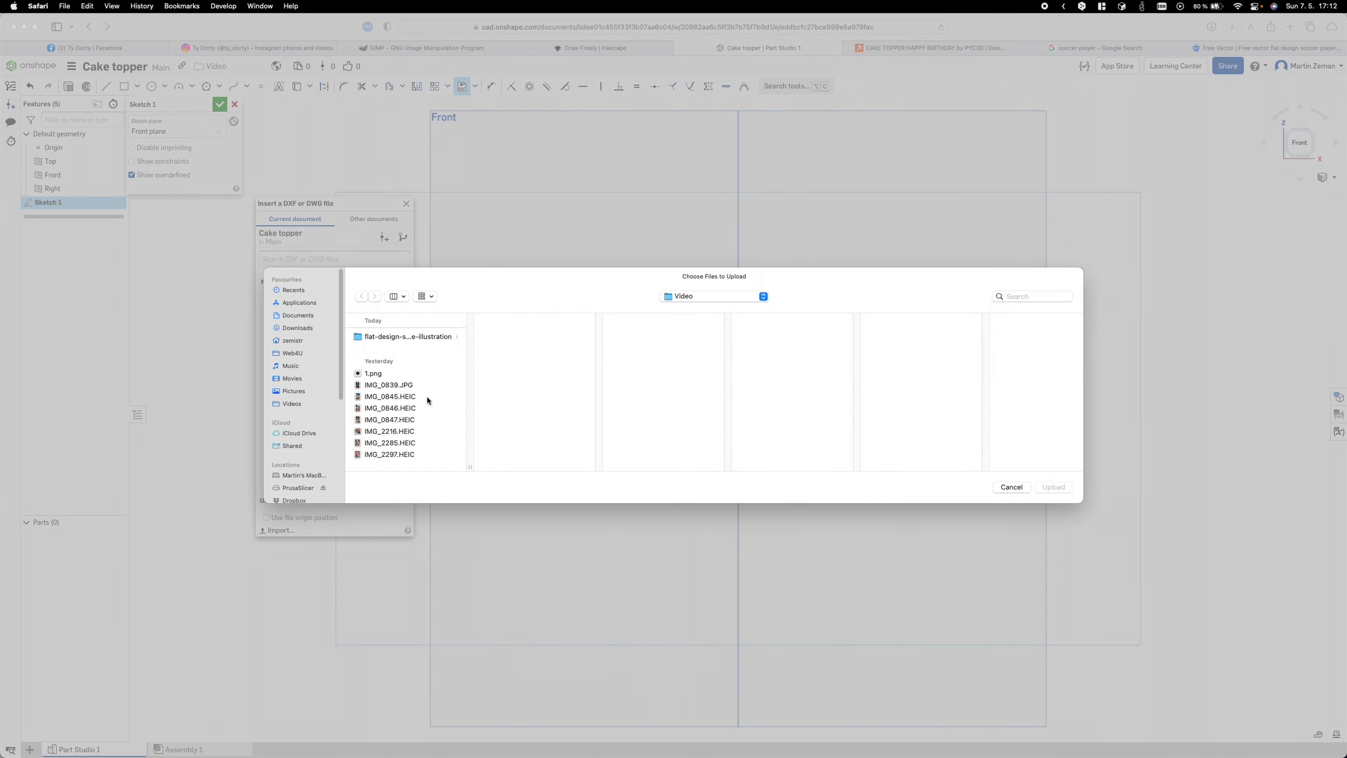
click(451, 337)
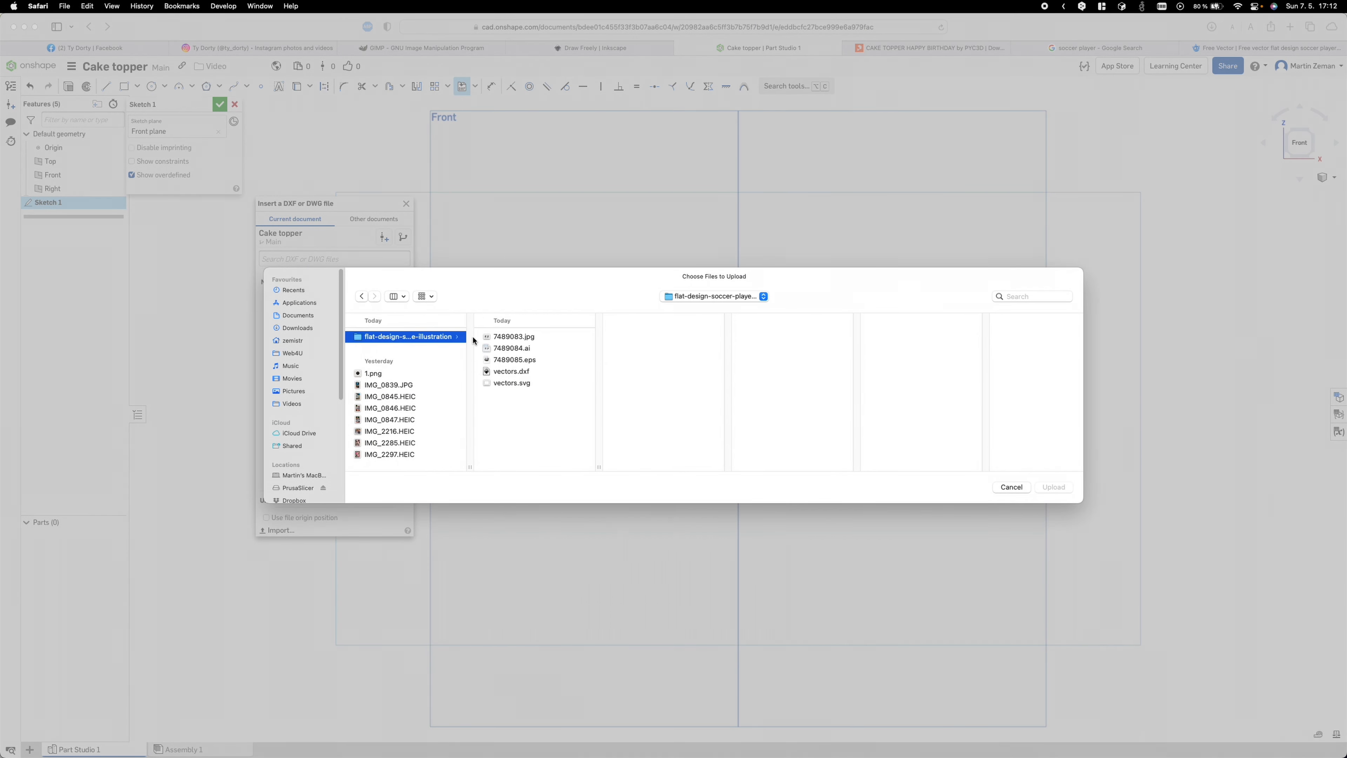
double_click(520, 372)
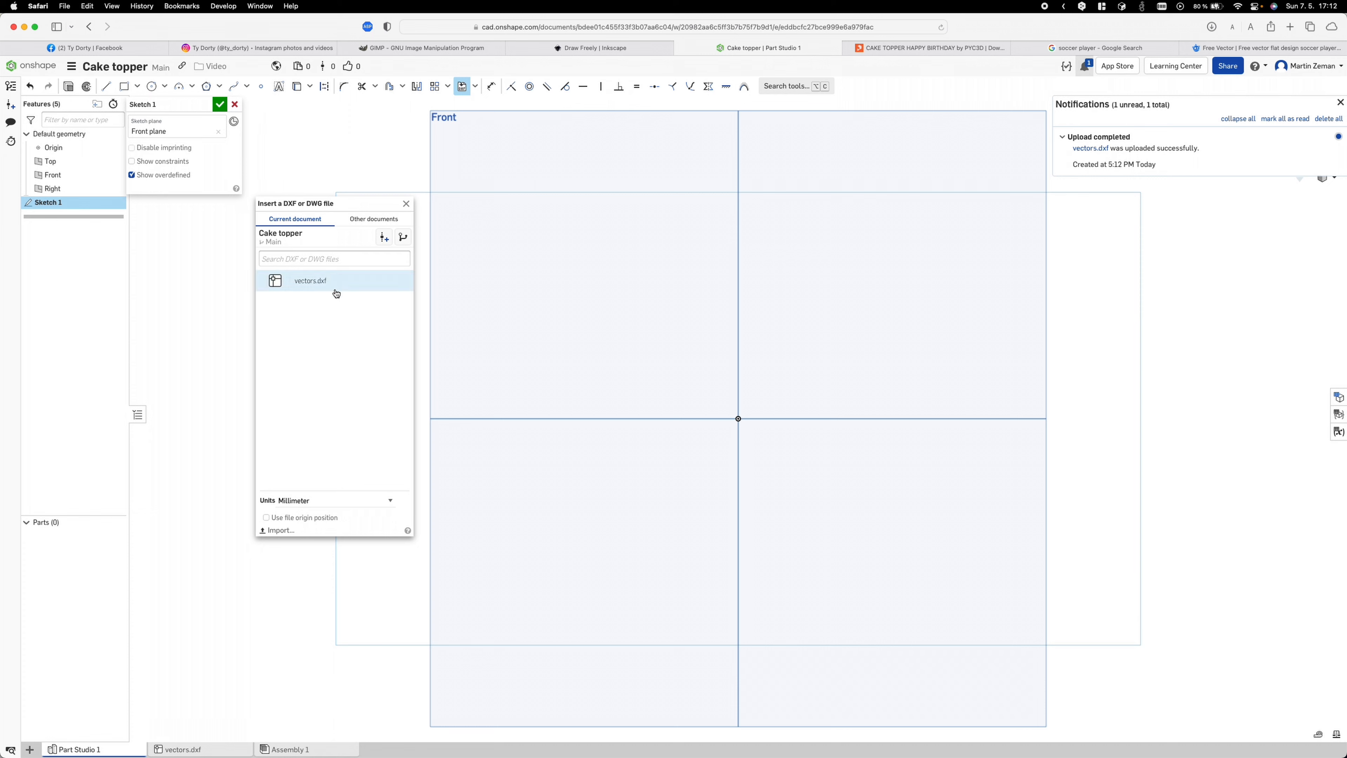
click(335, 285)
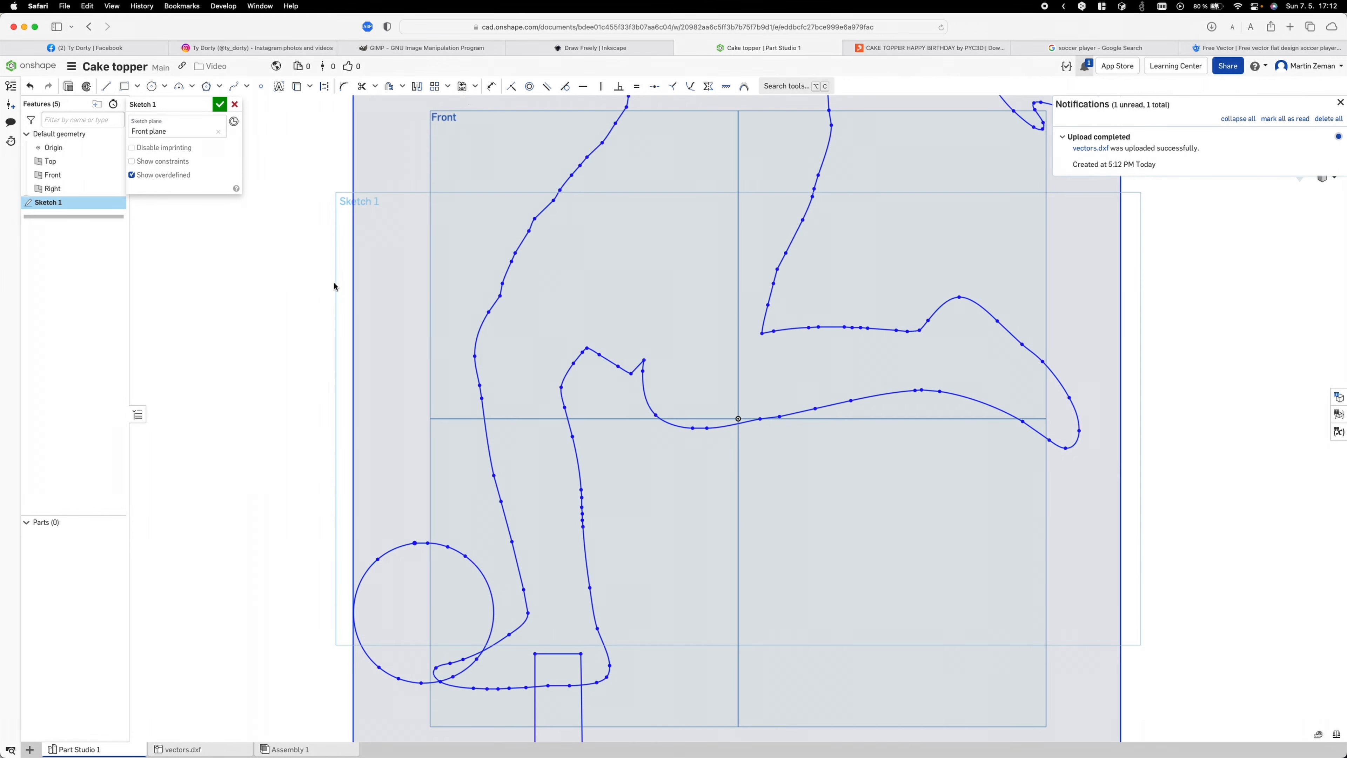
Dimension the upper edge of the rectangle around the player and set its width to 60 mm
scroll(651, 507, down, 10)
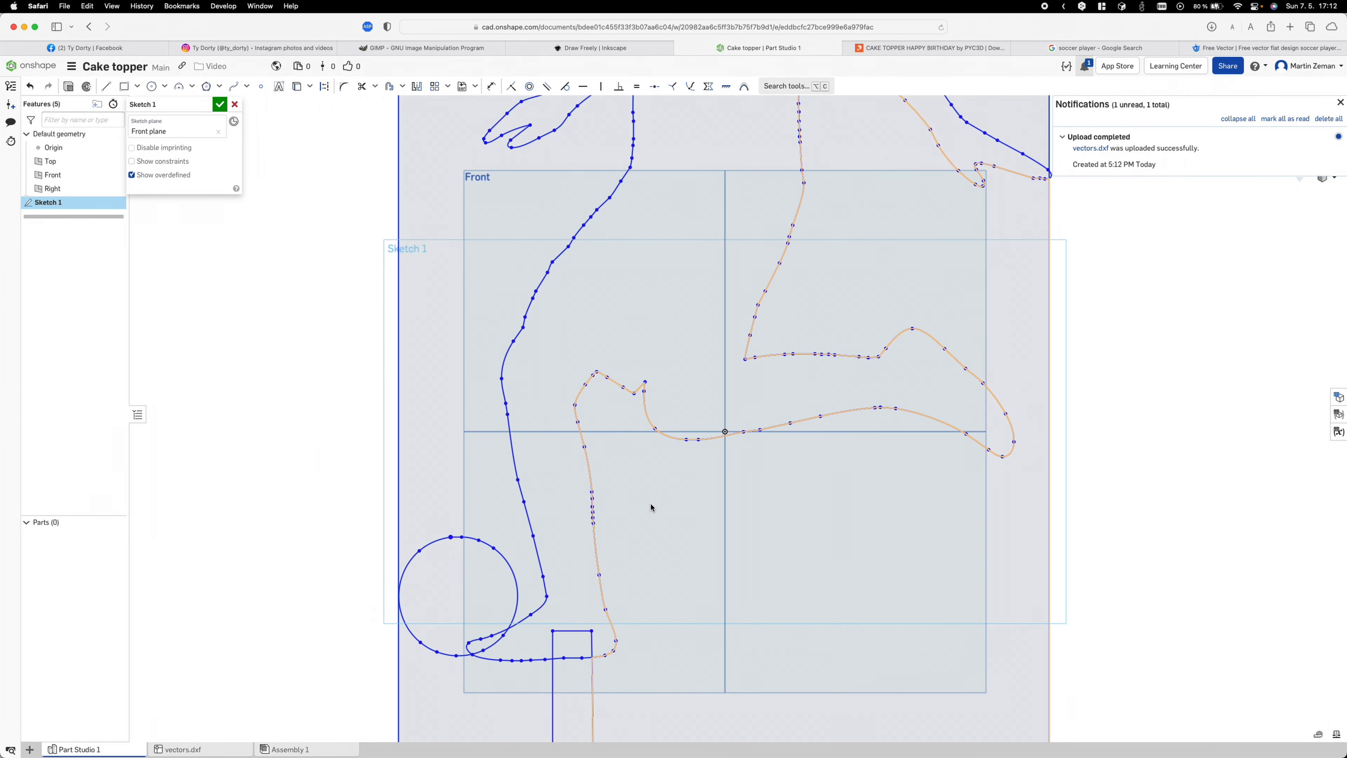
scroll(651, 508, down, 1)
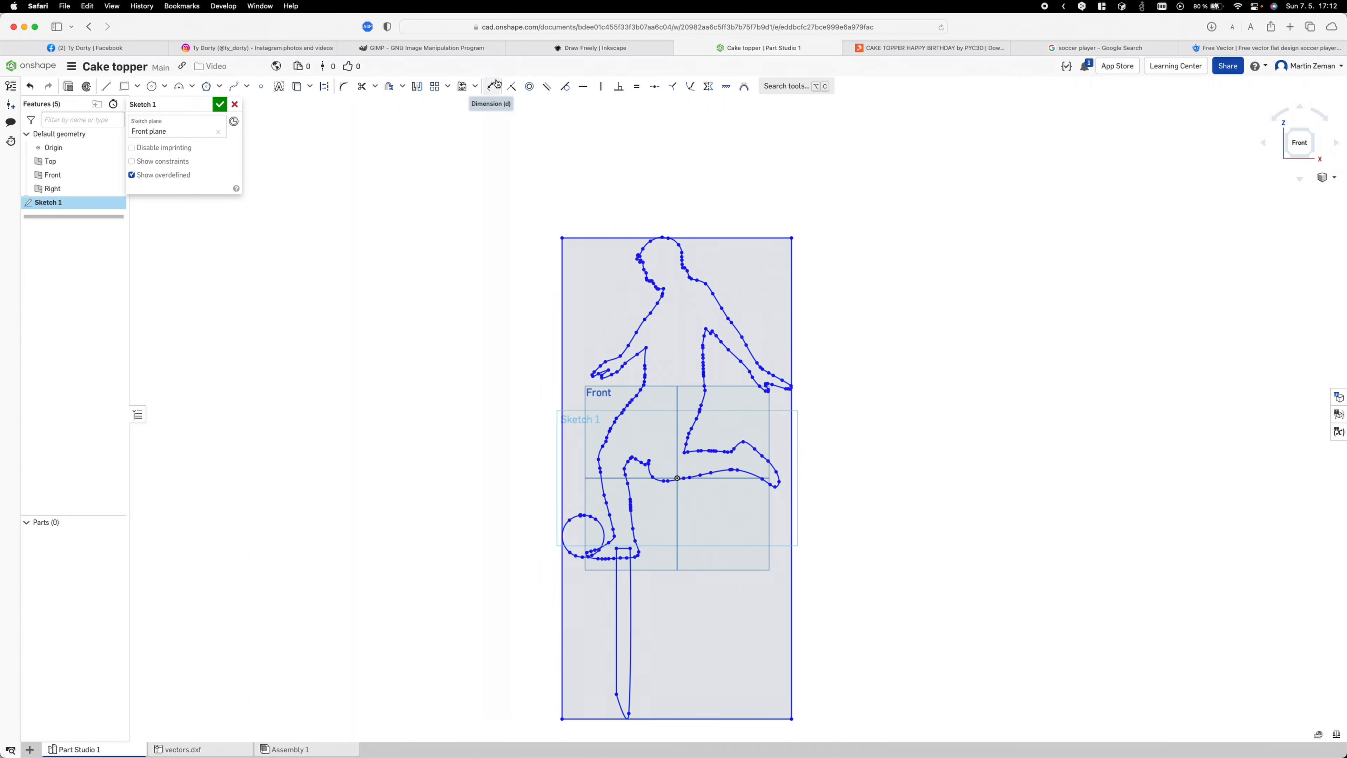
click(494, 85)
click(605, 237)
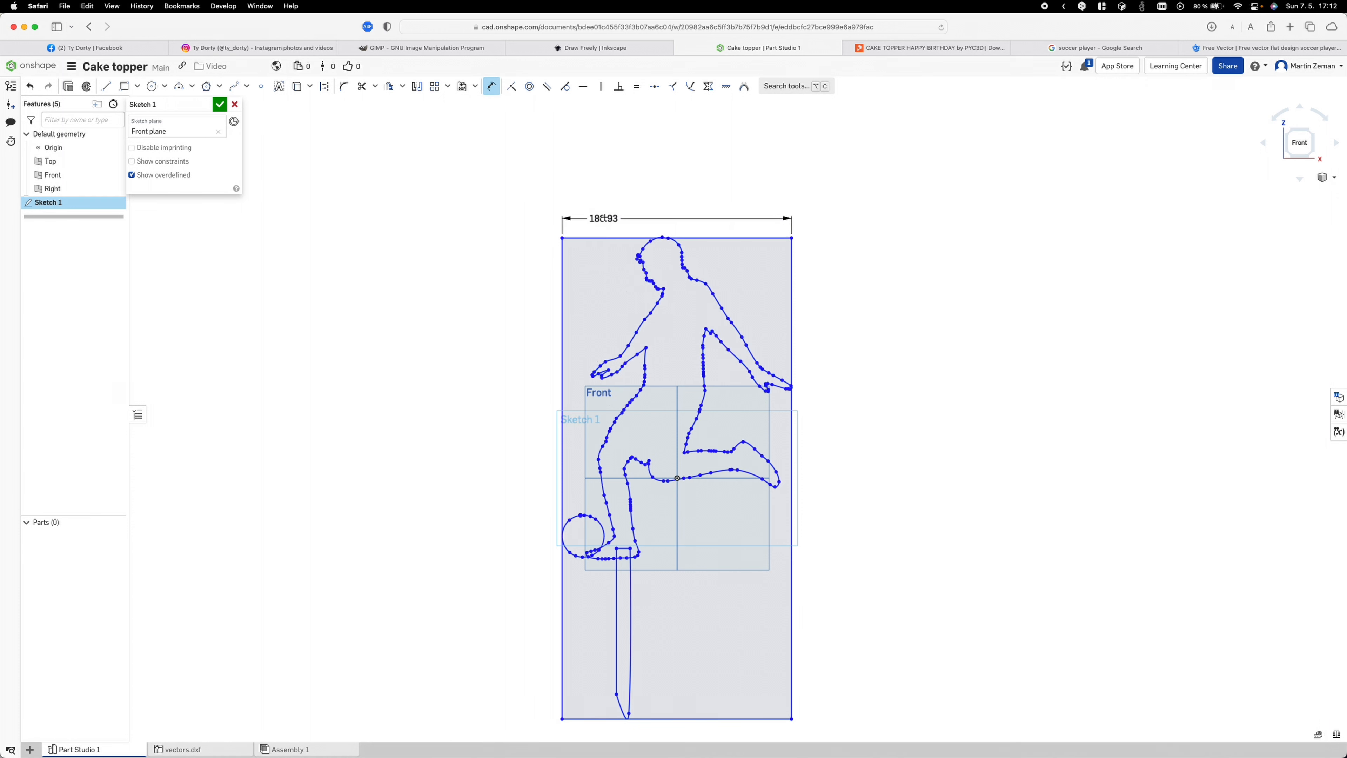
click(615, 185)
text(60)
key(Return)
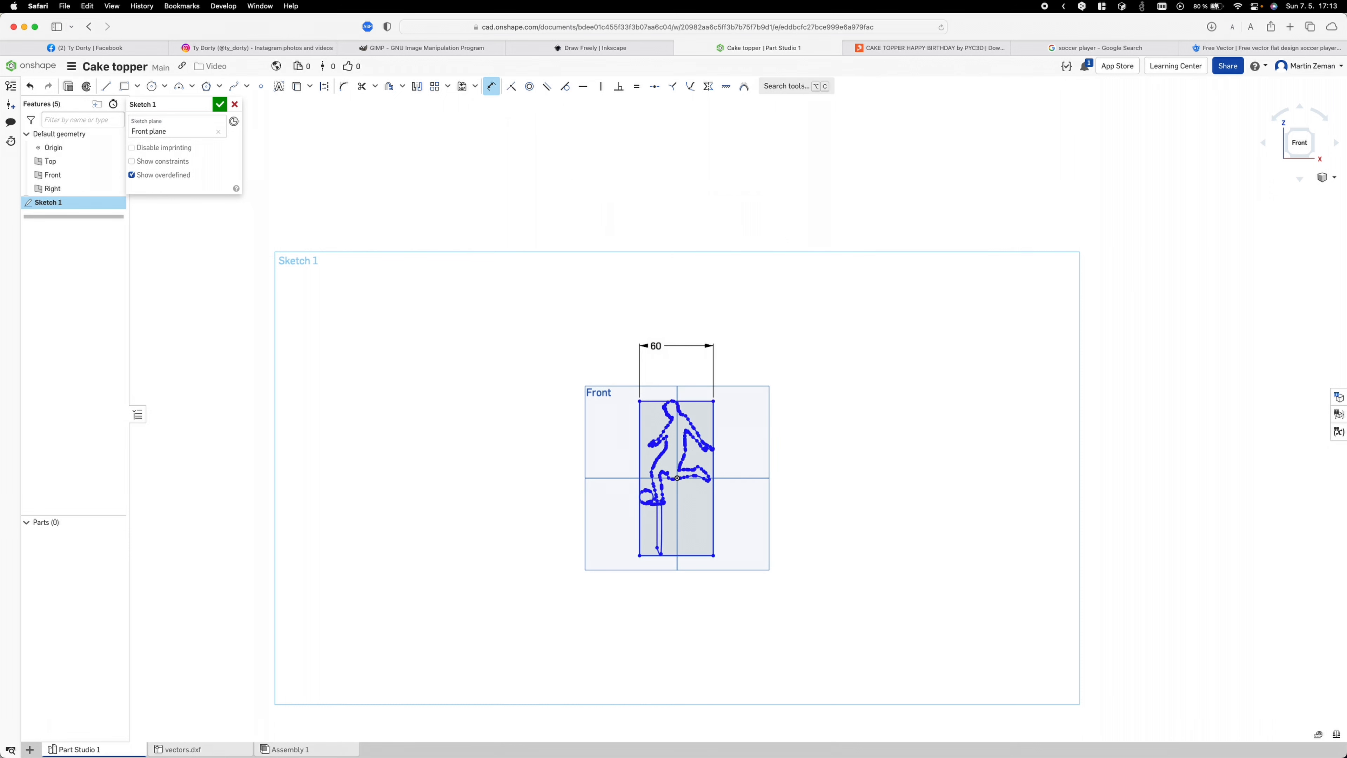
Convert the four edges of the rectangle around the player to construction lines and finish the sketch
scroll(677, 440, up, 5)
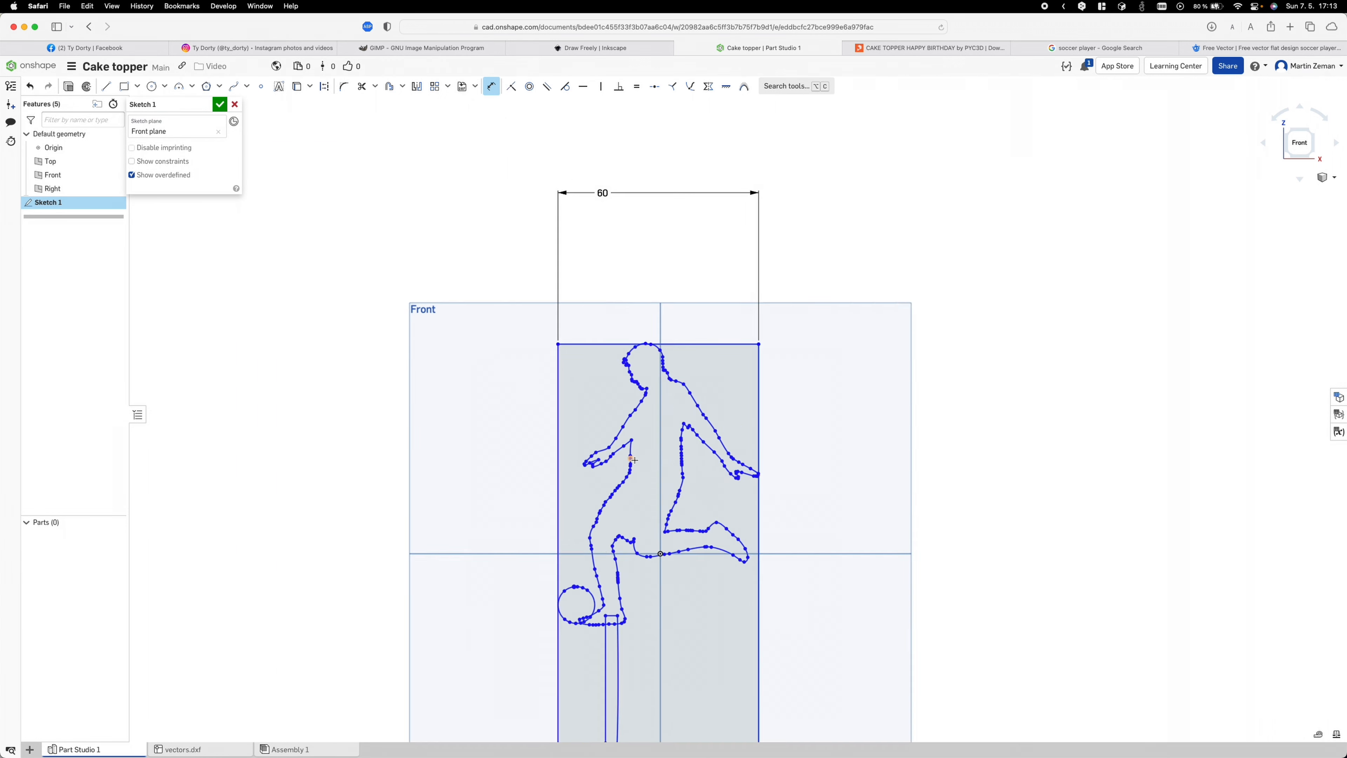
scroll(633, 355, down, 3)
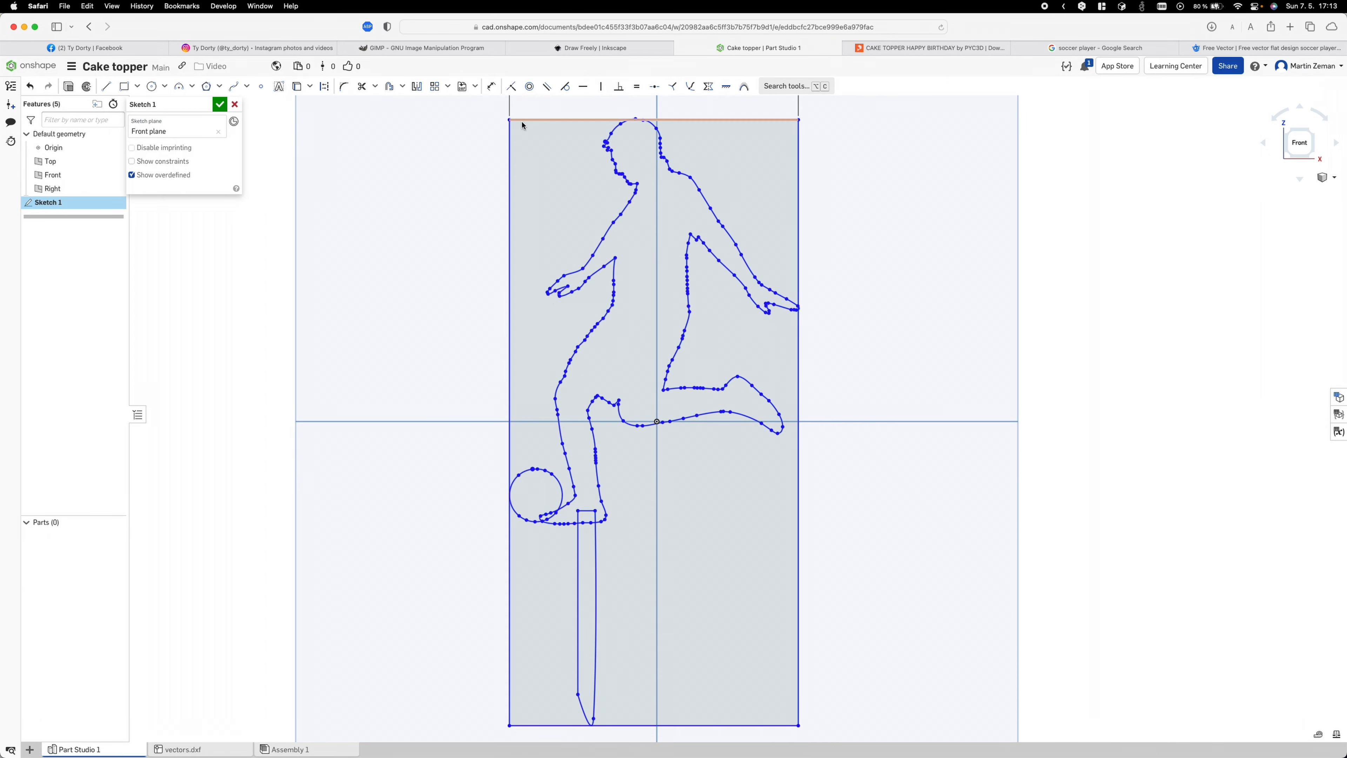
click(522, 121)
click(510, 132)
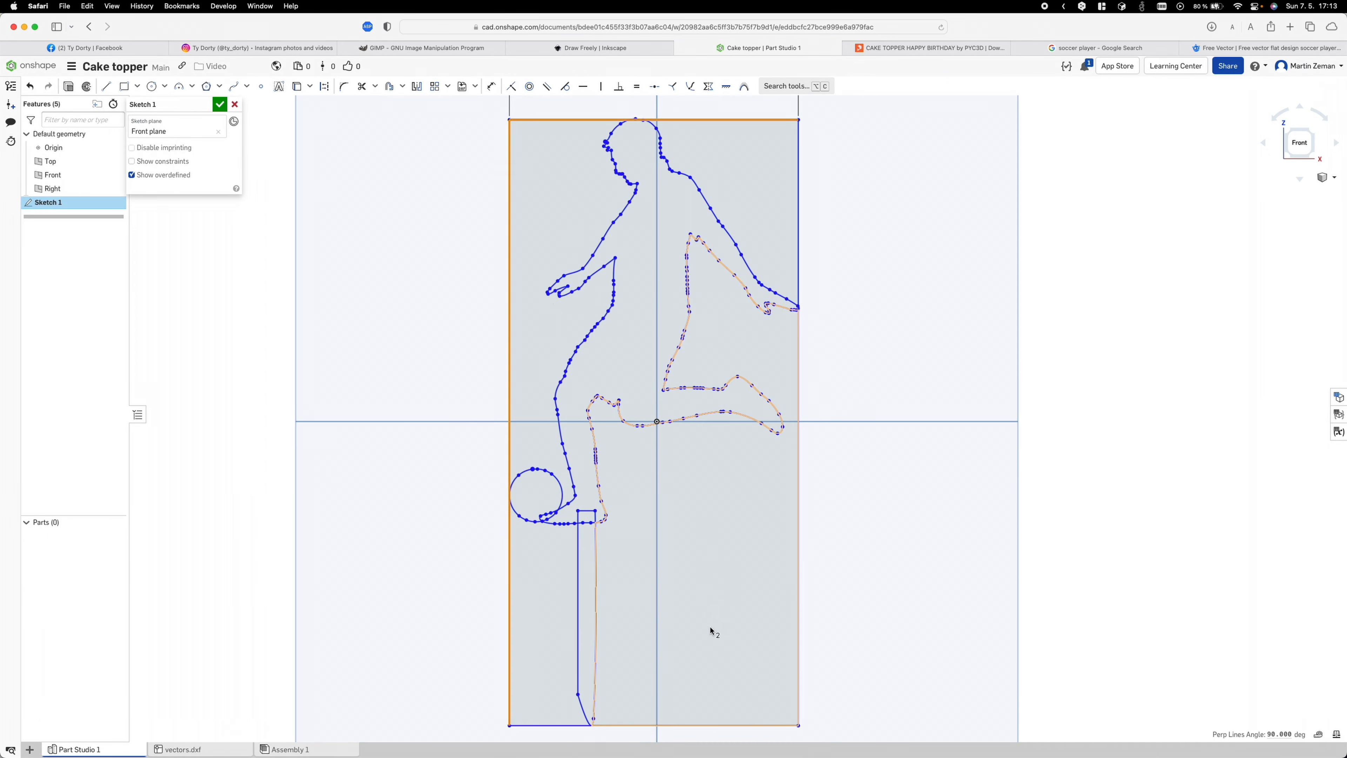
click(763, 724)
click(798, 705)
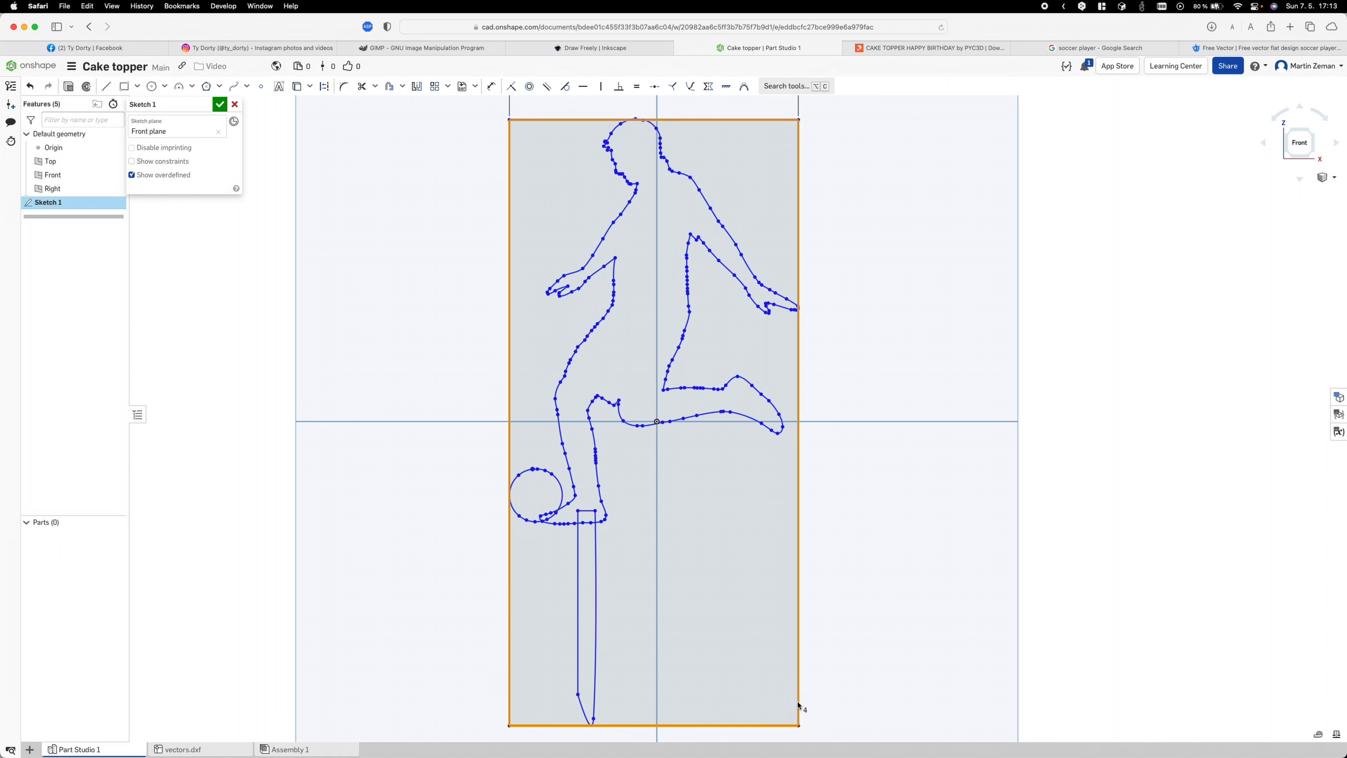
click(324, 86)
click(241, 269)
click(219, 105)
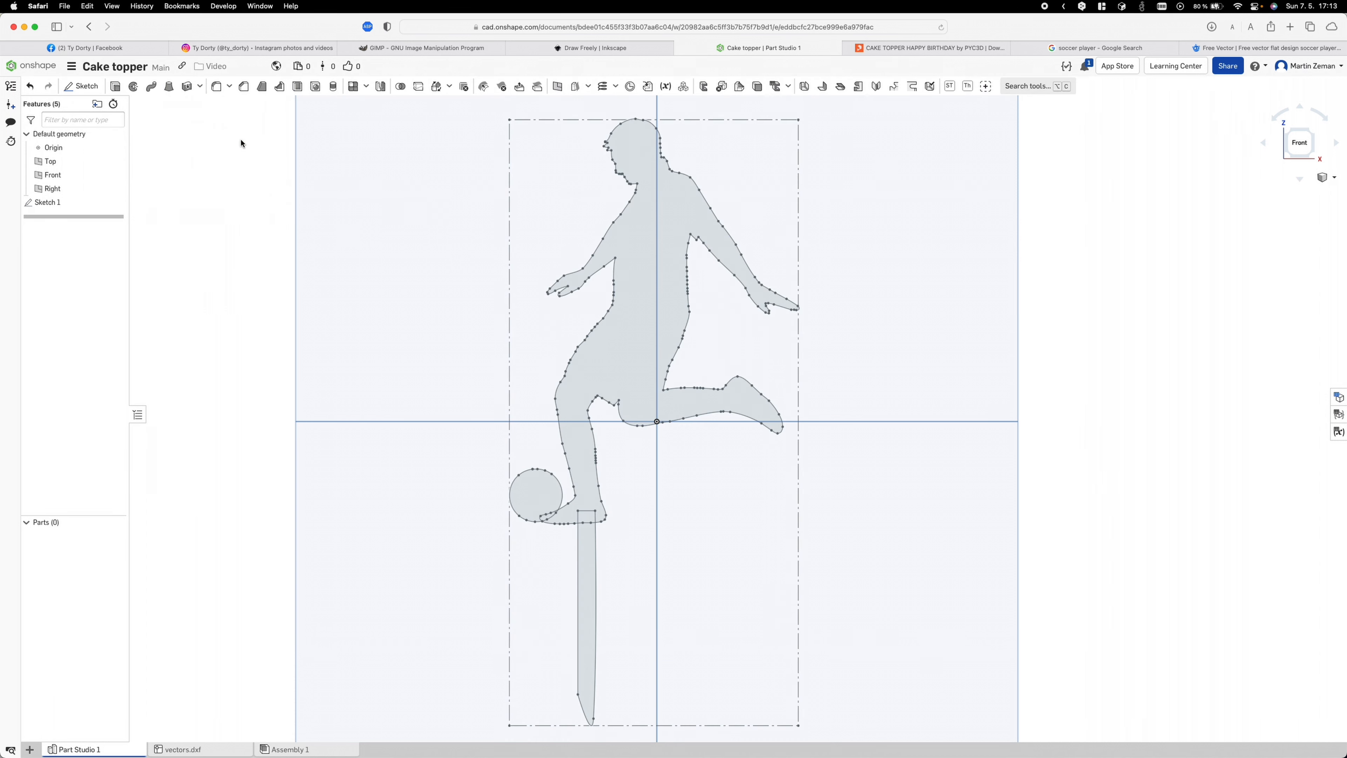
Extrude the player, stick, ball and their overlapping sketch regions as a new solid with a depth of 2 mm
click(115, 86)
click(612, 361)
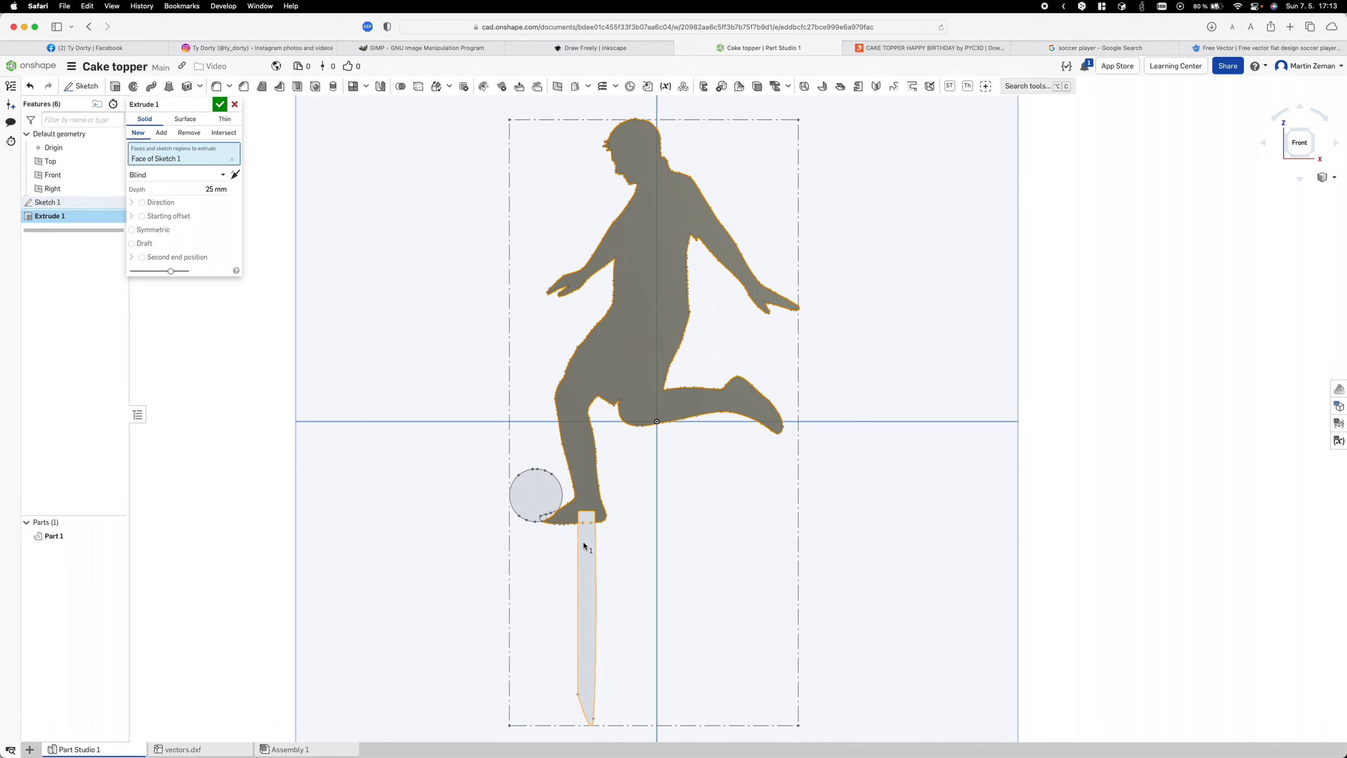
click(587, 556)
click(586, 517)
scroll(555, 511, up, 5)
scroll(550, 520, up, 3)
click(536, 531)
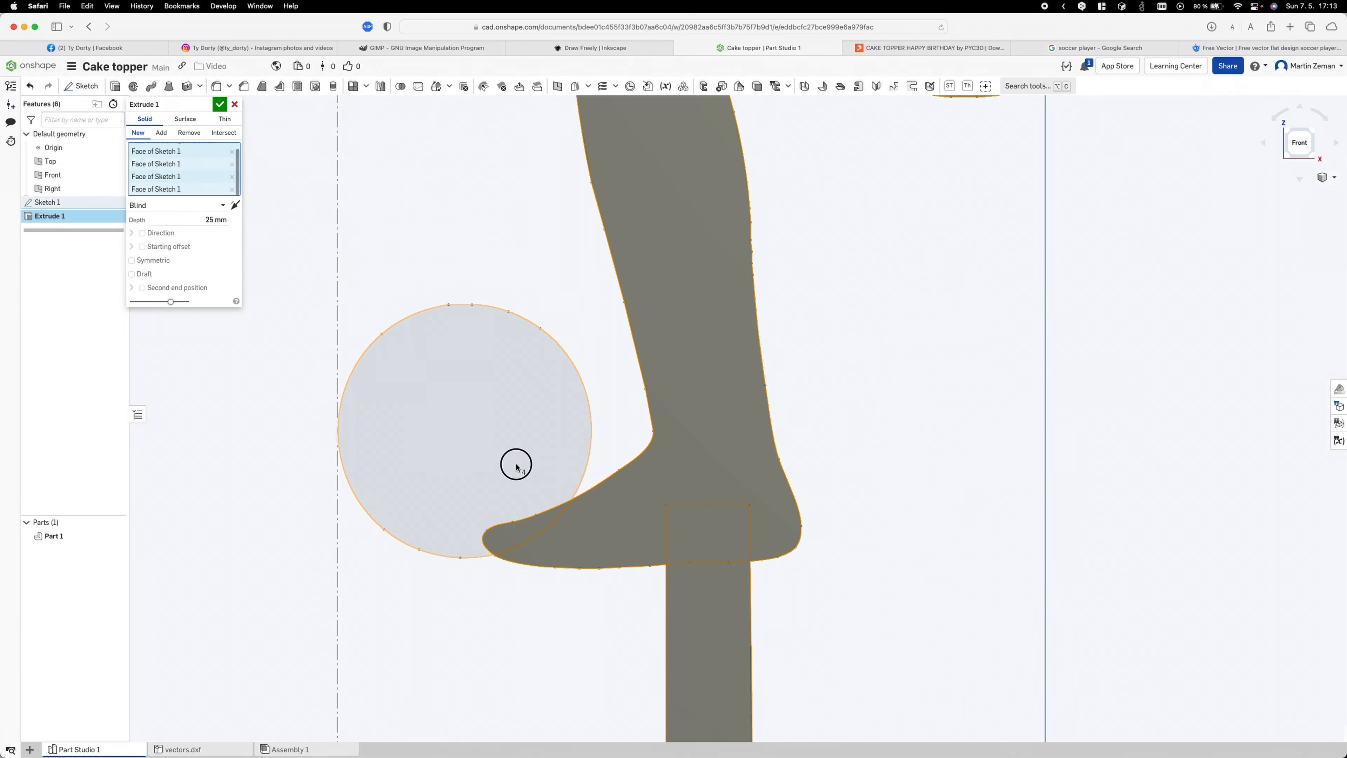
click(515, 463)
scroll(716, 485, down, 5)
right_drag(716, 481, 814, 474)
click(217, 219)
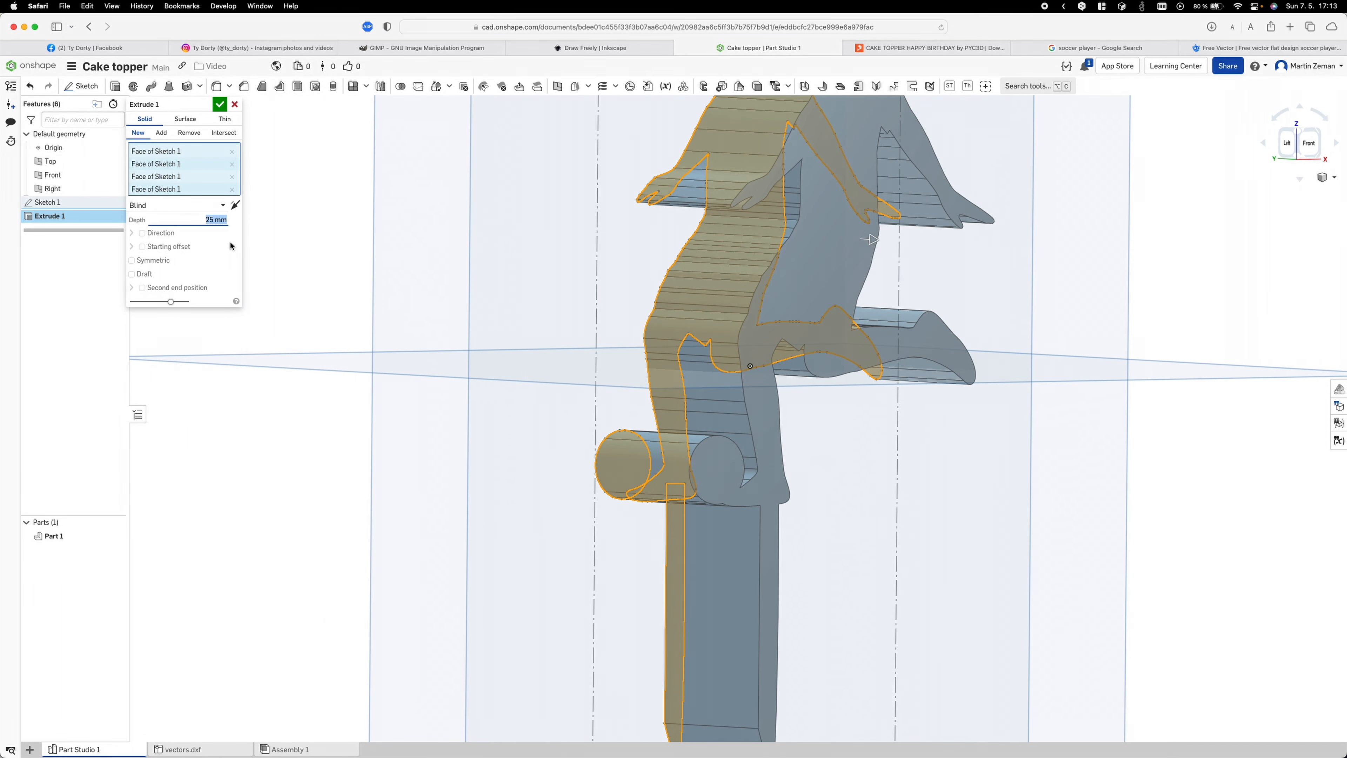
text(2)
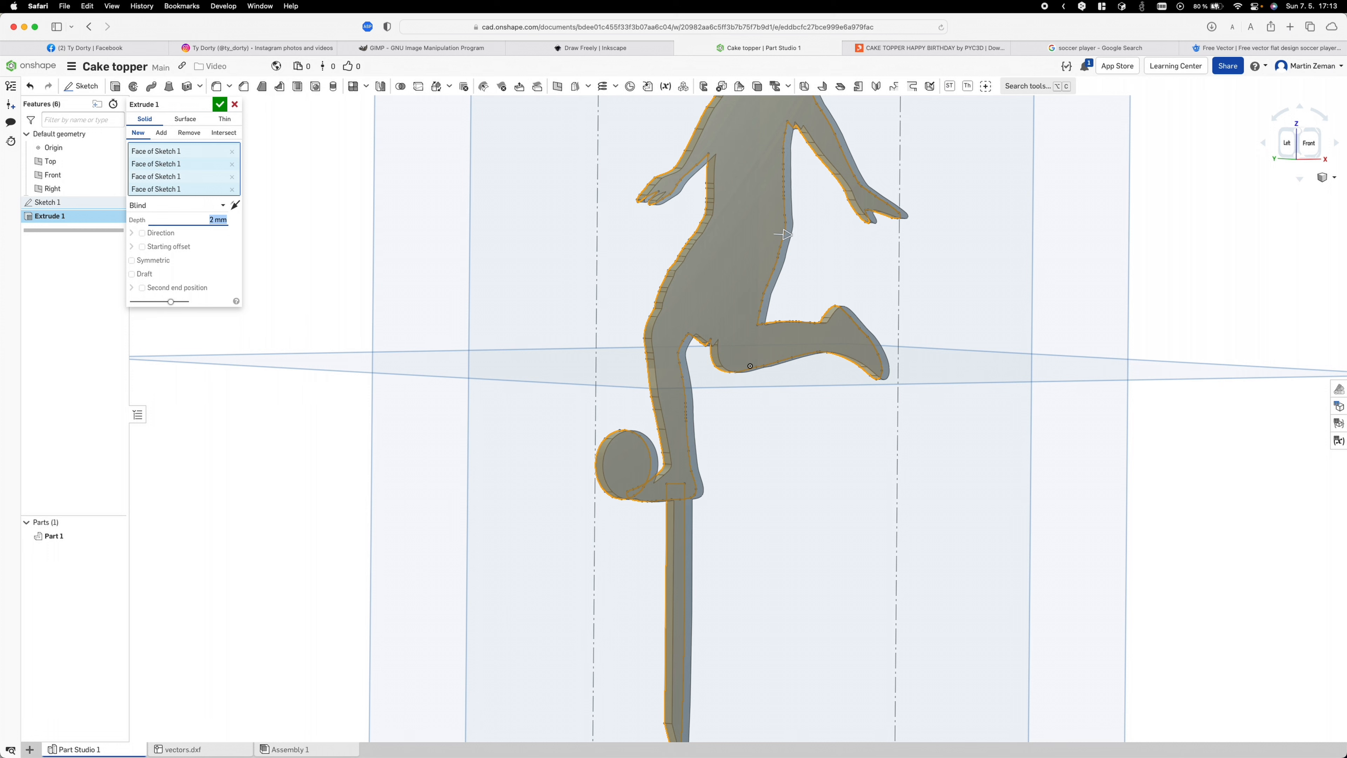
click(220, 104)
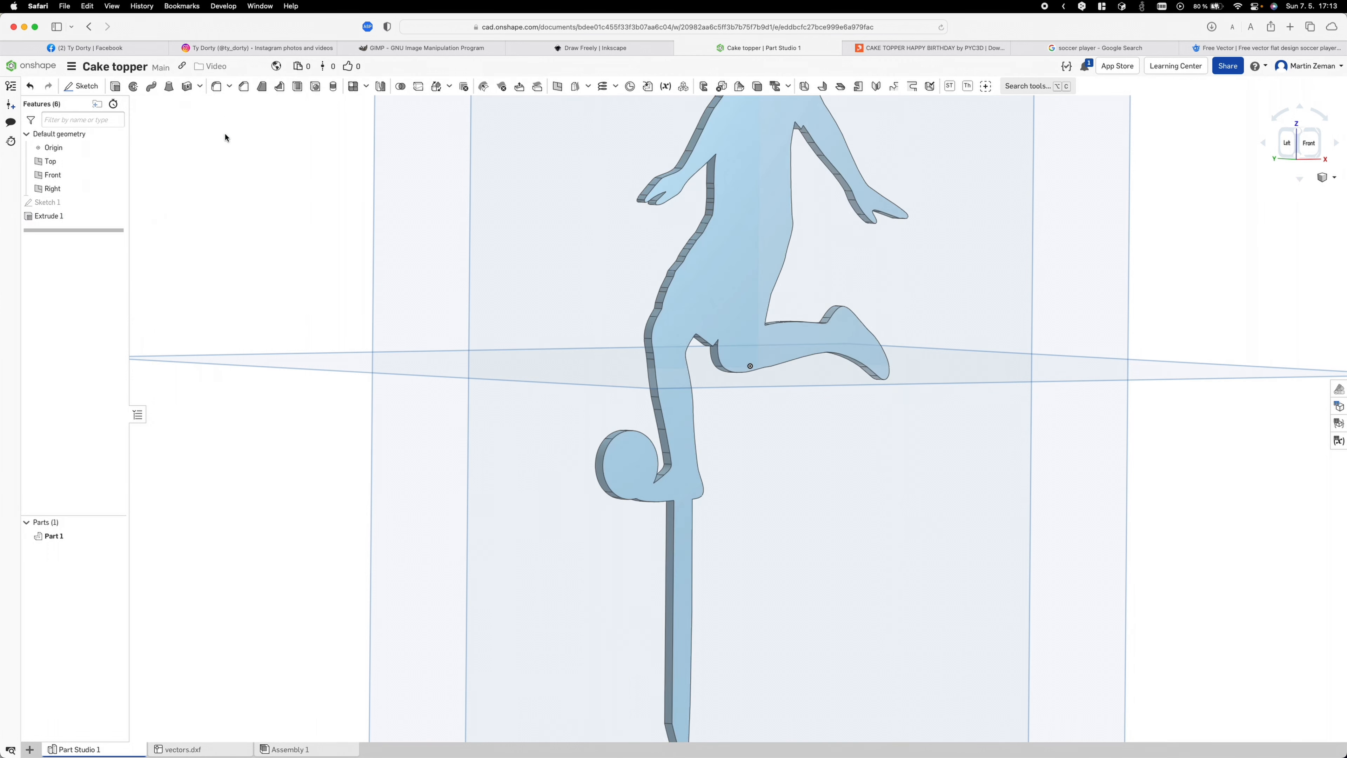
Edit Sketch 1, delete the traced stick outline below the foot, and apply the Fix constraint to all remaining sketch geometry
scroll(697, 541, down, 5)
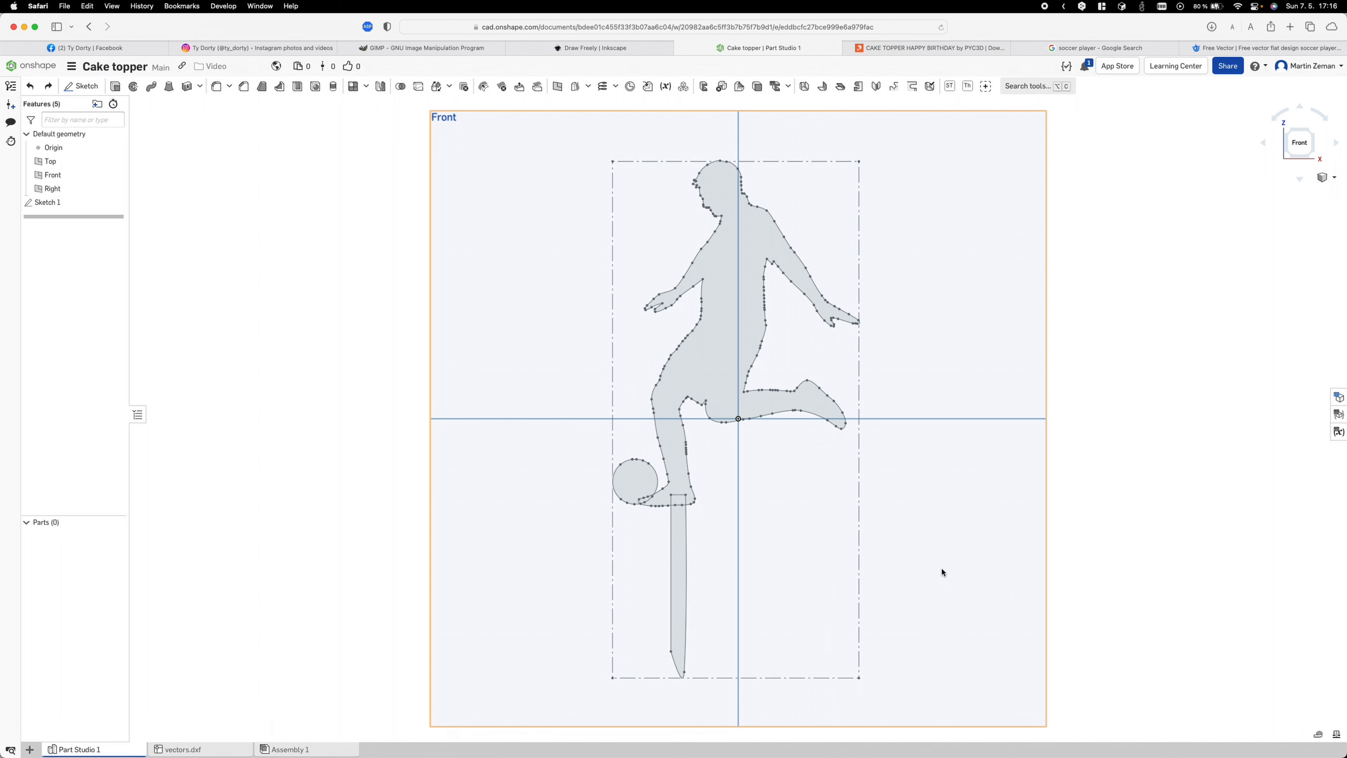
double_click(48, 202)
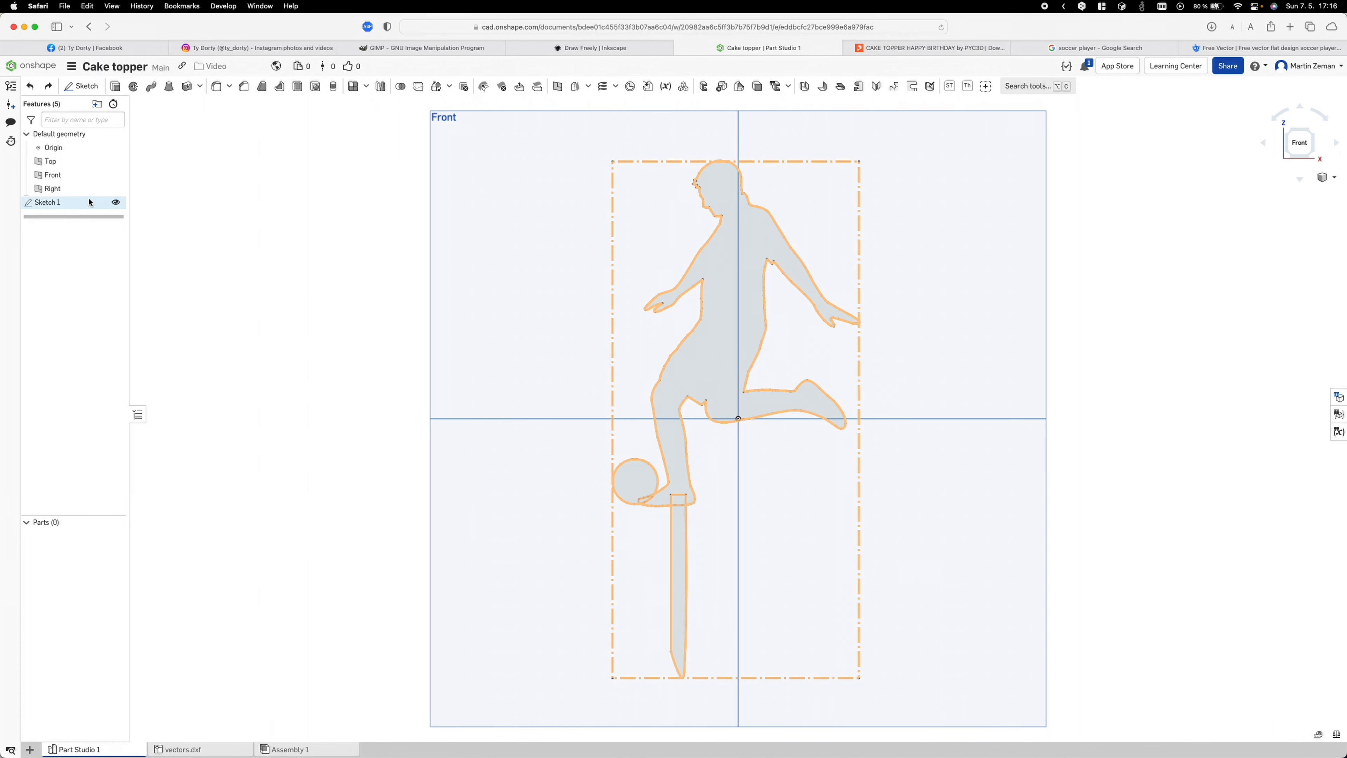
click(680, 495)
key(Delete)
click(687, 531)
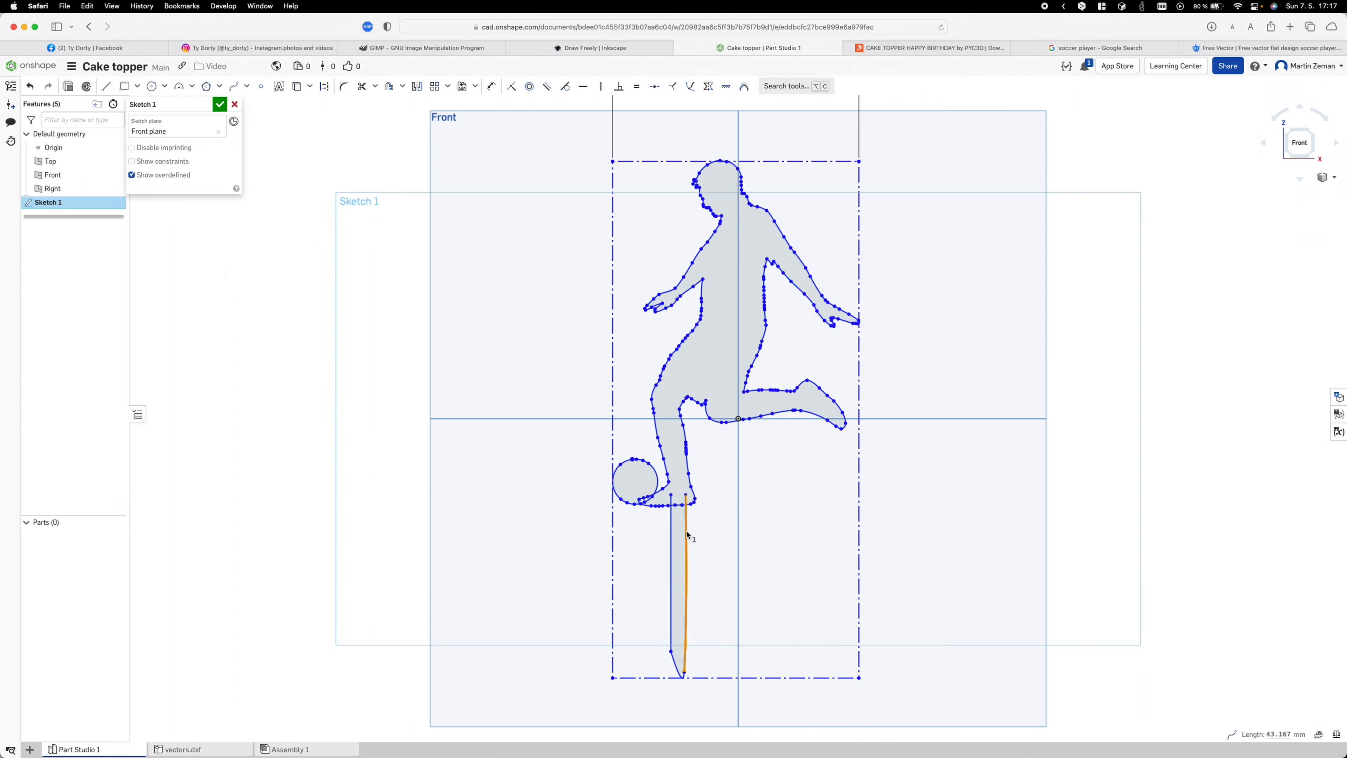
key(Delete)
click(674, 542)
key(Delete)
click(676, 660)
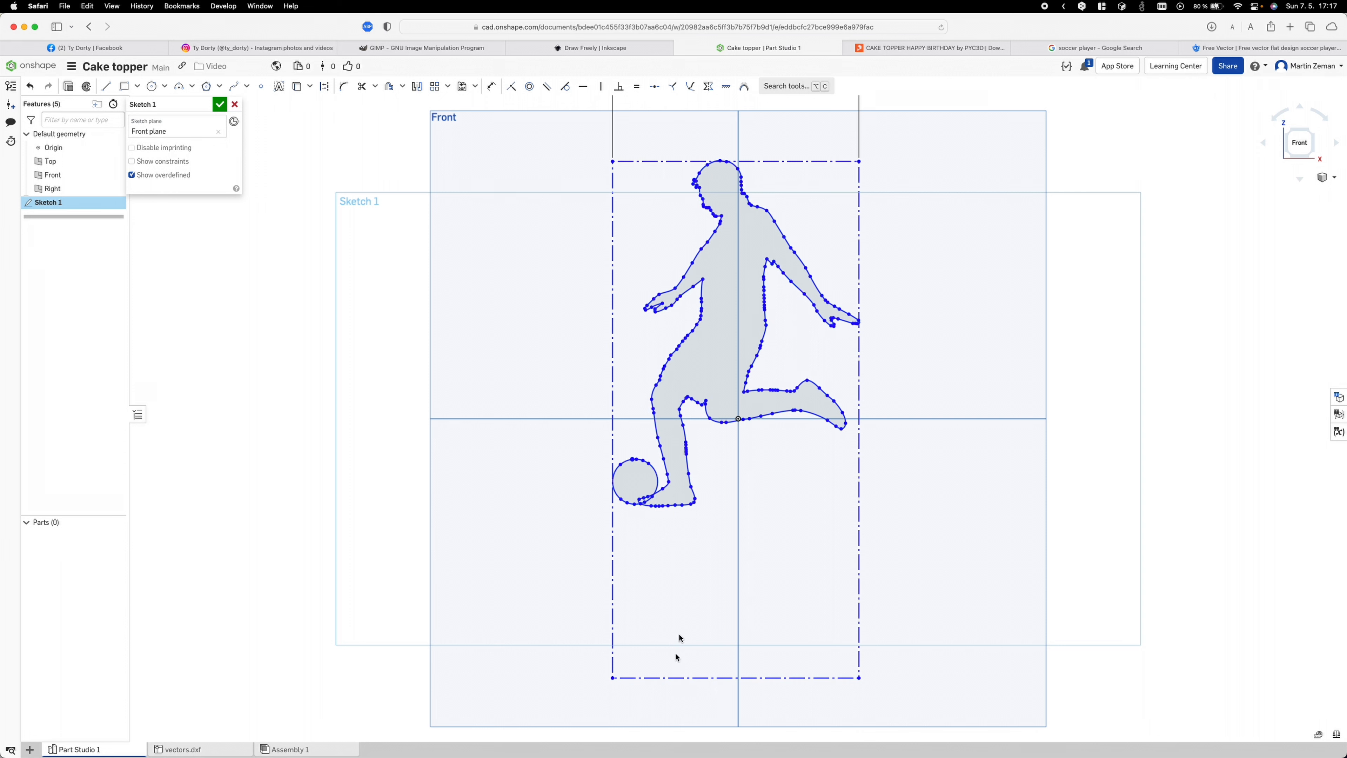
drag(557, 135, 891, 719)
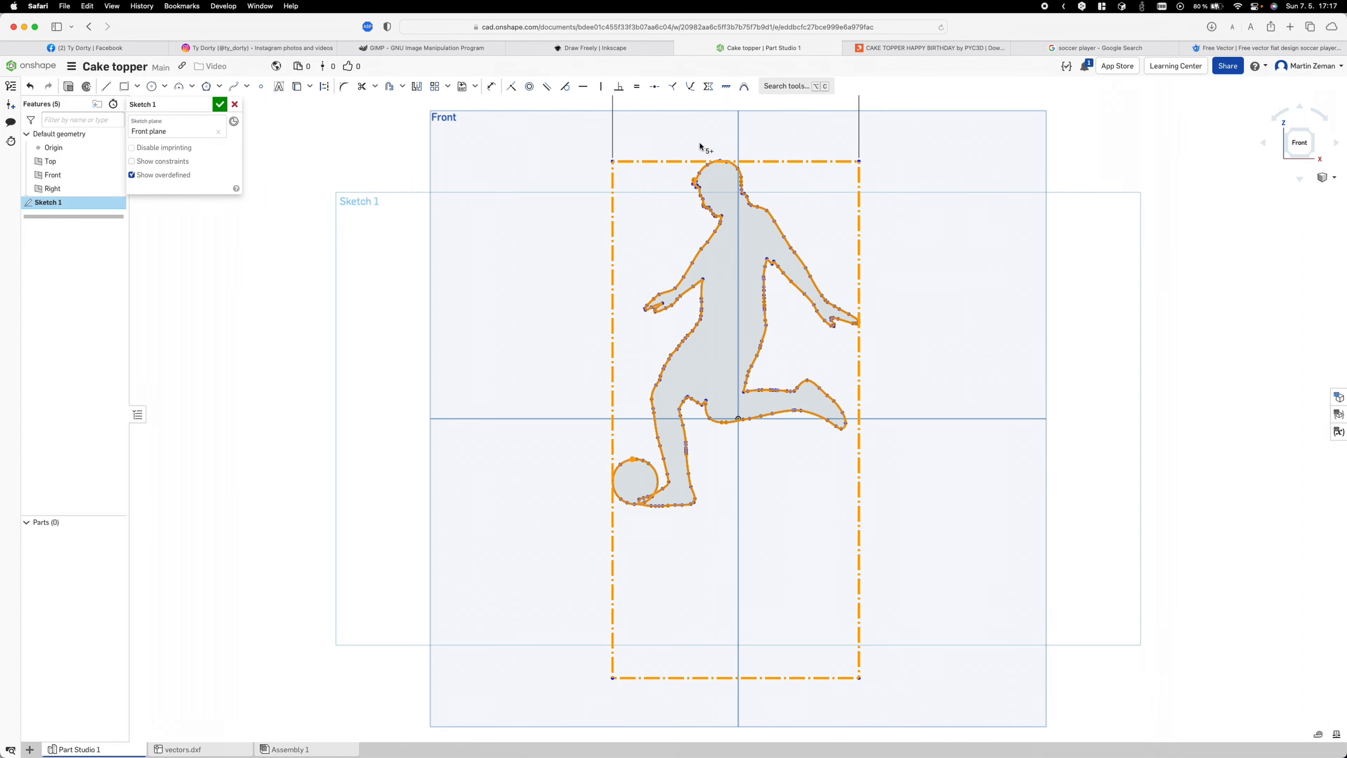
click(726, 88)
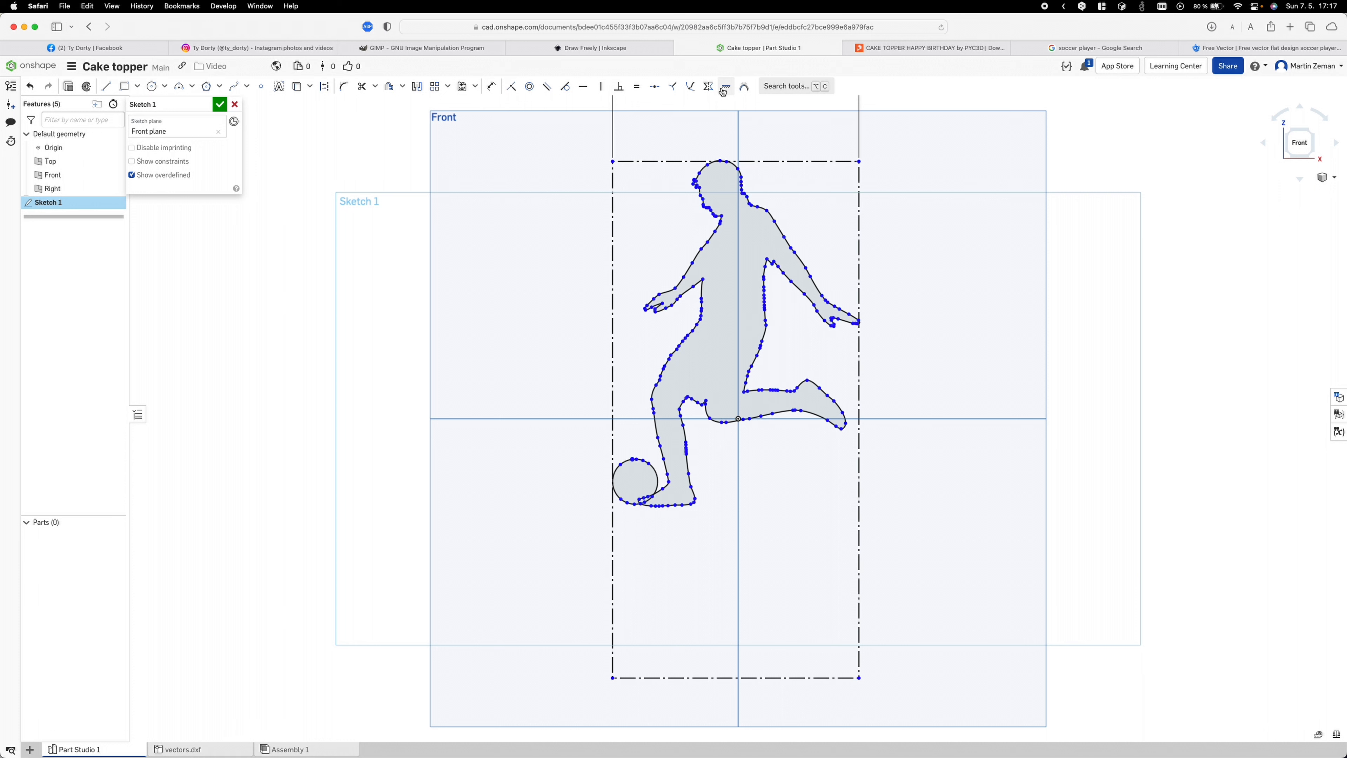
Draw a corner rectangle running down from the standing foot, 5 mm wide and 40 mm long, as the new stick
click(124, 86)
click(669, 496)
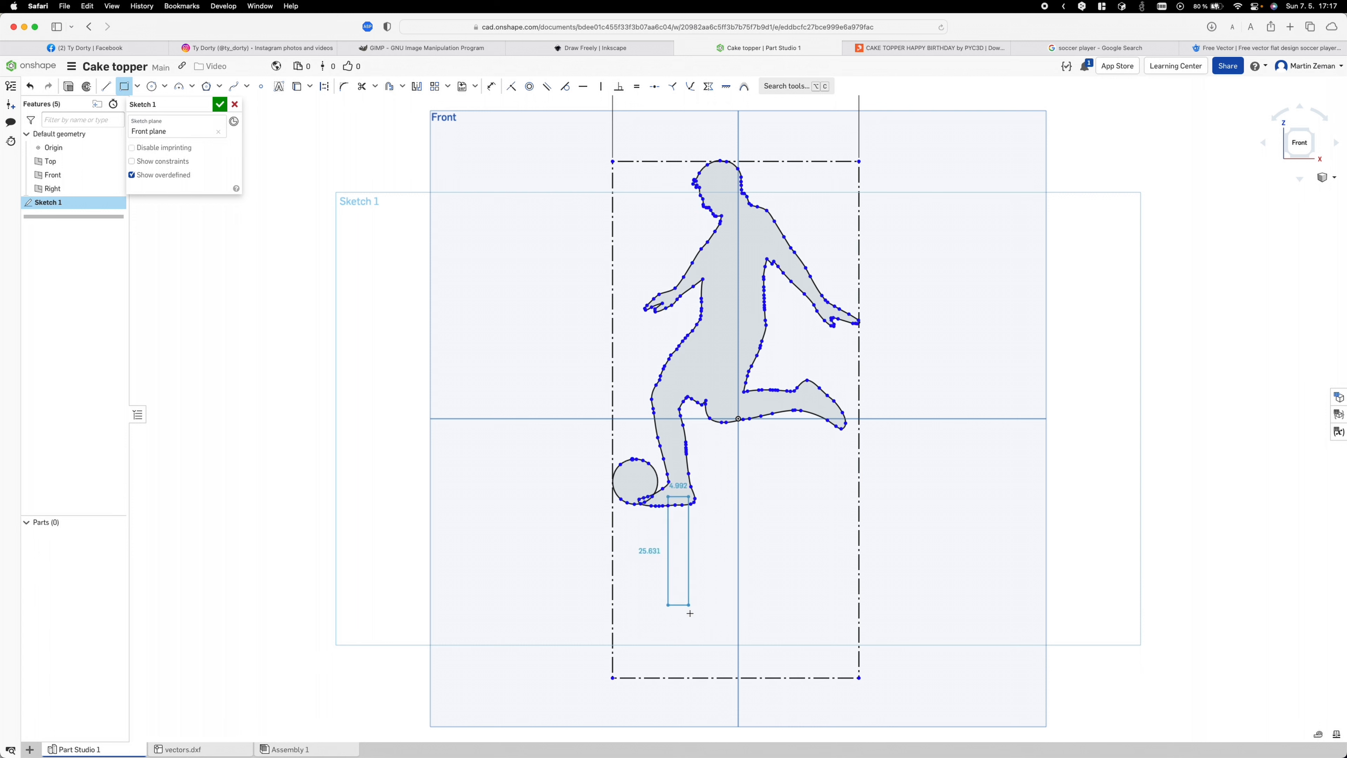
click(688, 659)
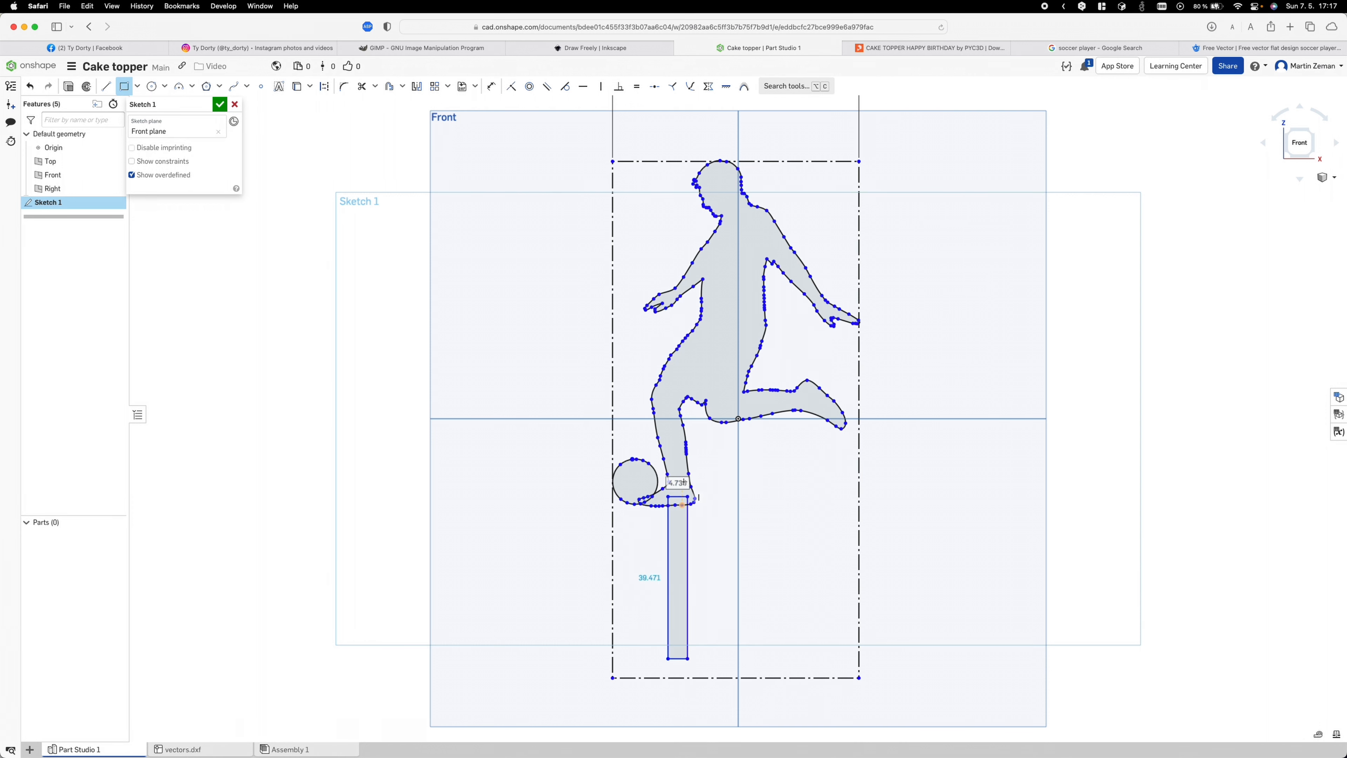
scroll(684, 482, up, 5)
double_click(672, 486)
text(5)
key(Return)
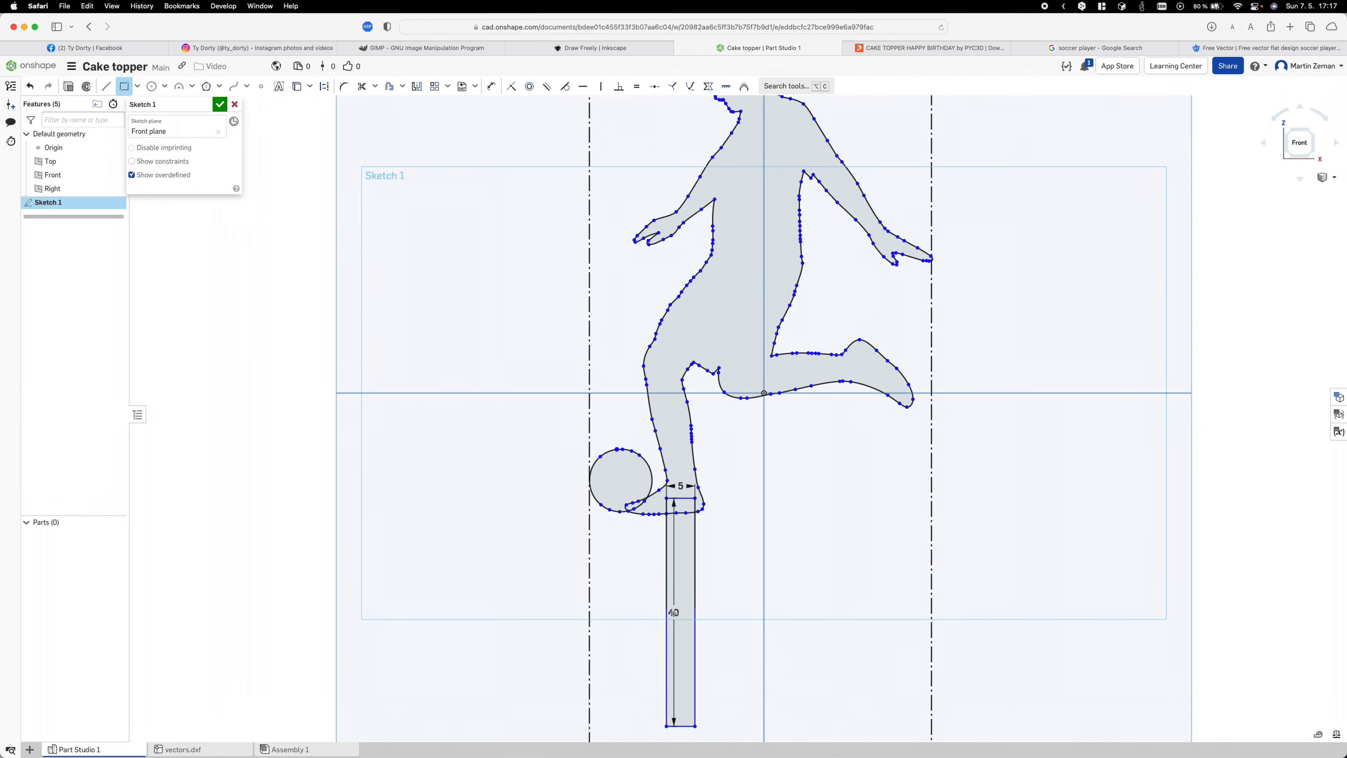
drag(675, 612, 651, 612)
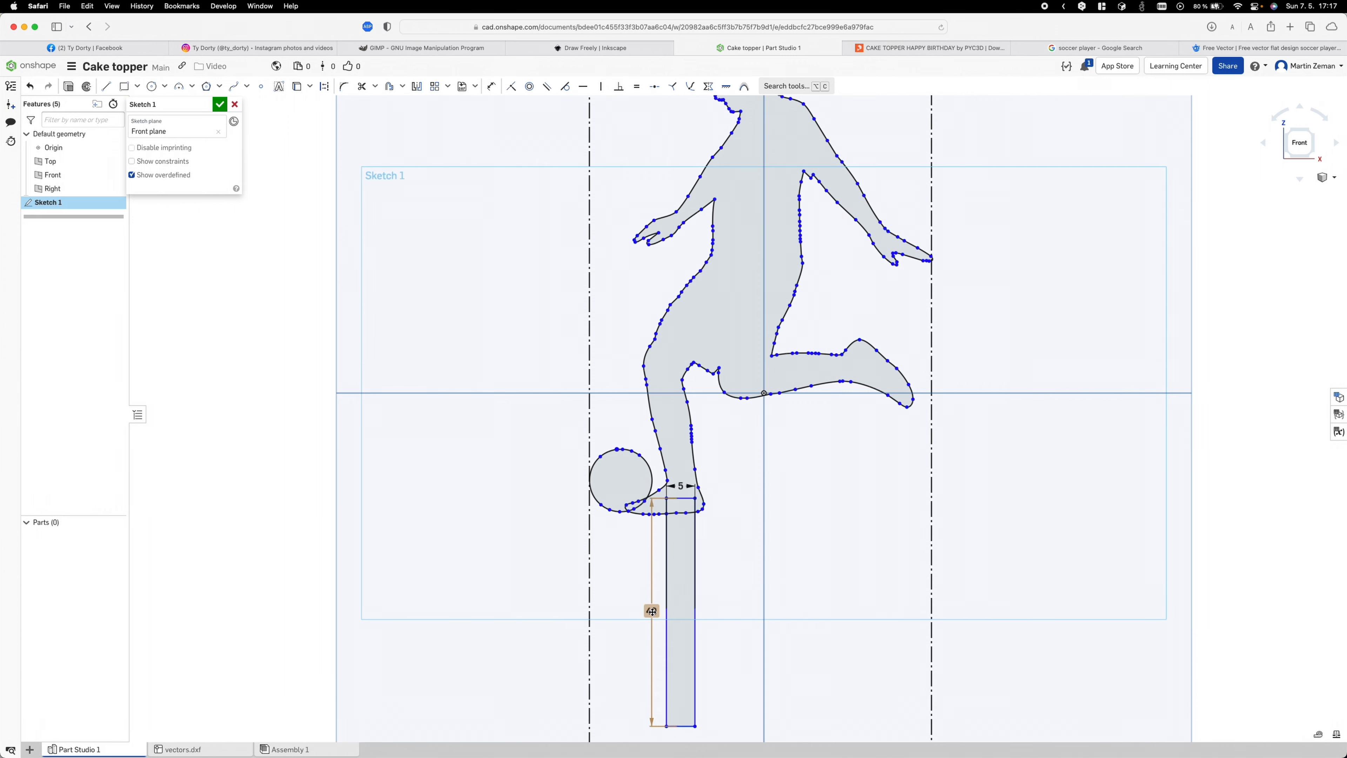
click(652, 611)
Draw a diagonal line across the stick's lower end at 45° to its long edge and finish the sketch
click(106, 86)
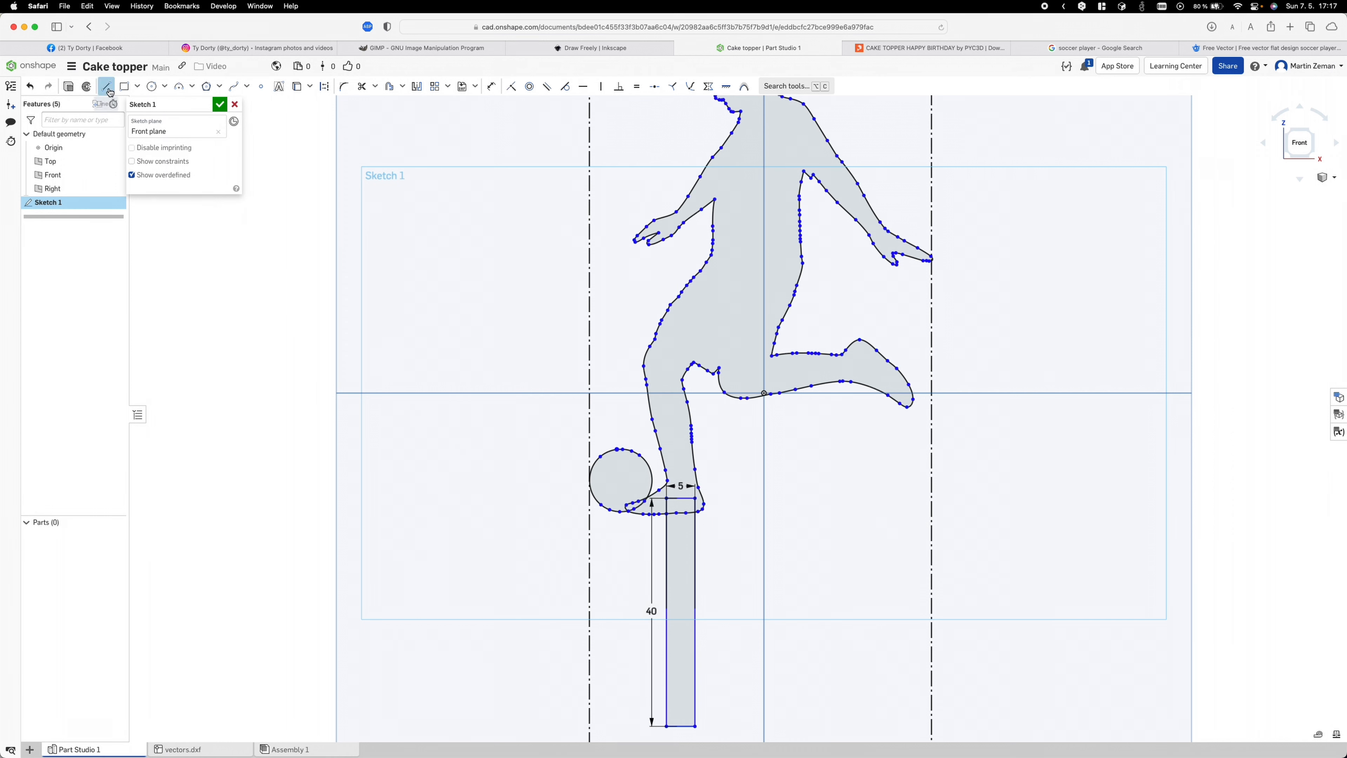
click(666, 726)
click(693, 690)
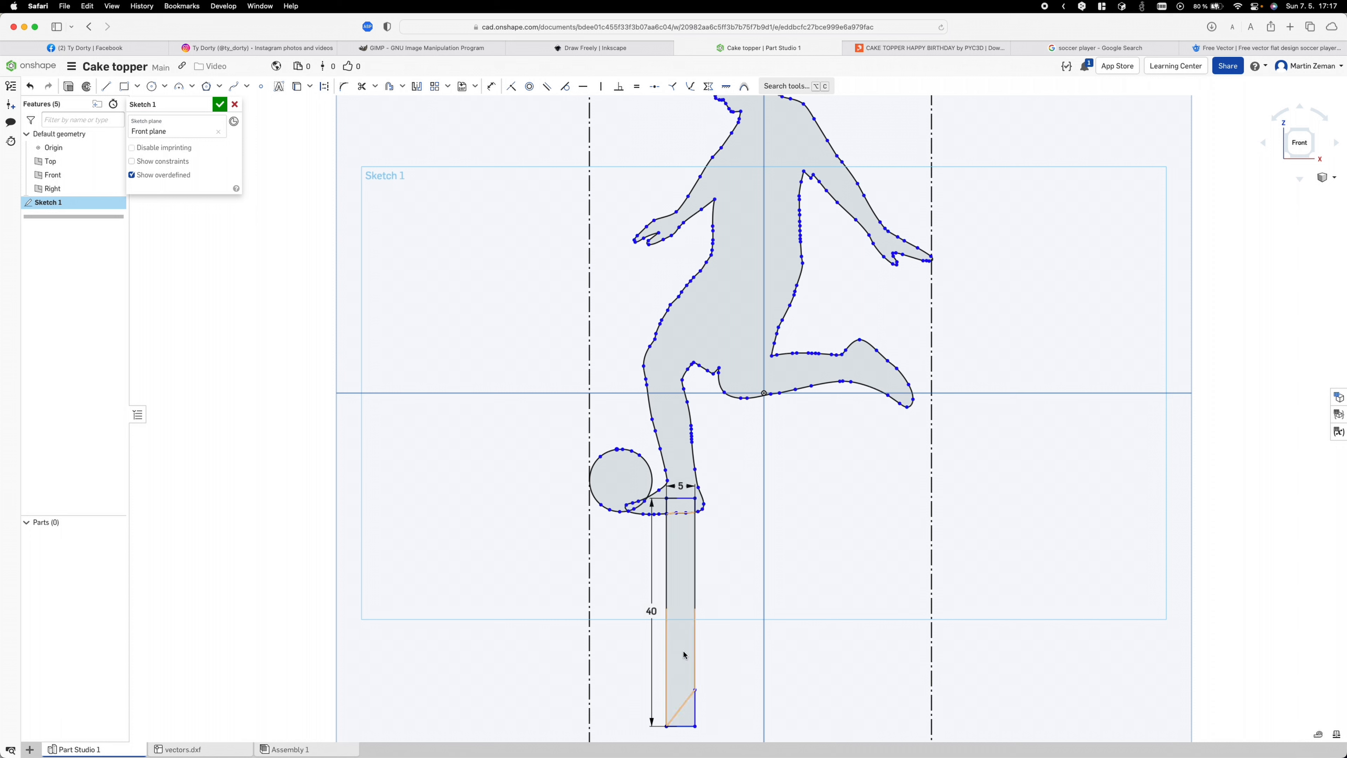
click(492, 86)
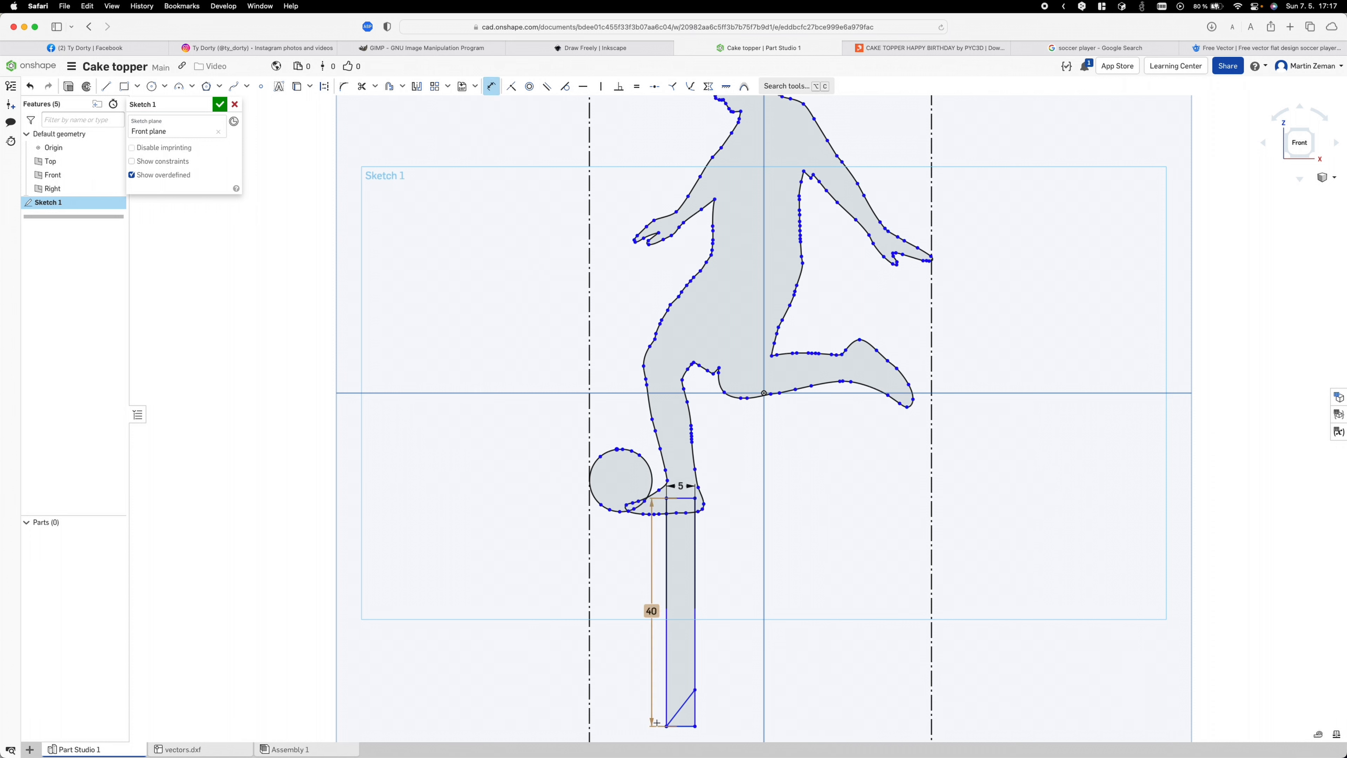
click(684, 708)
click(666, 685)
click(717, 649)
text(45)
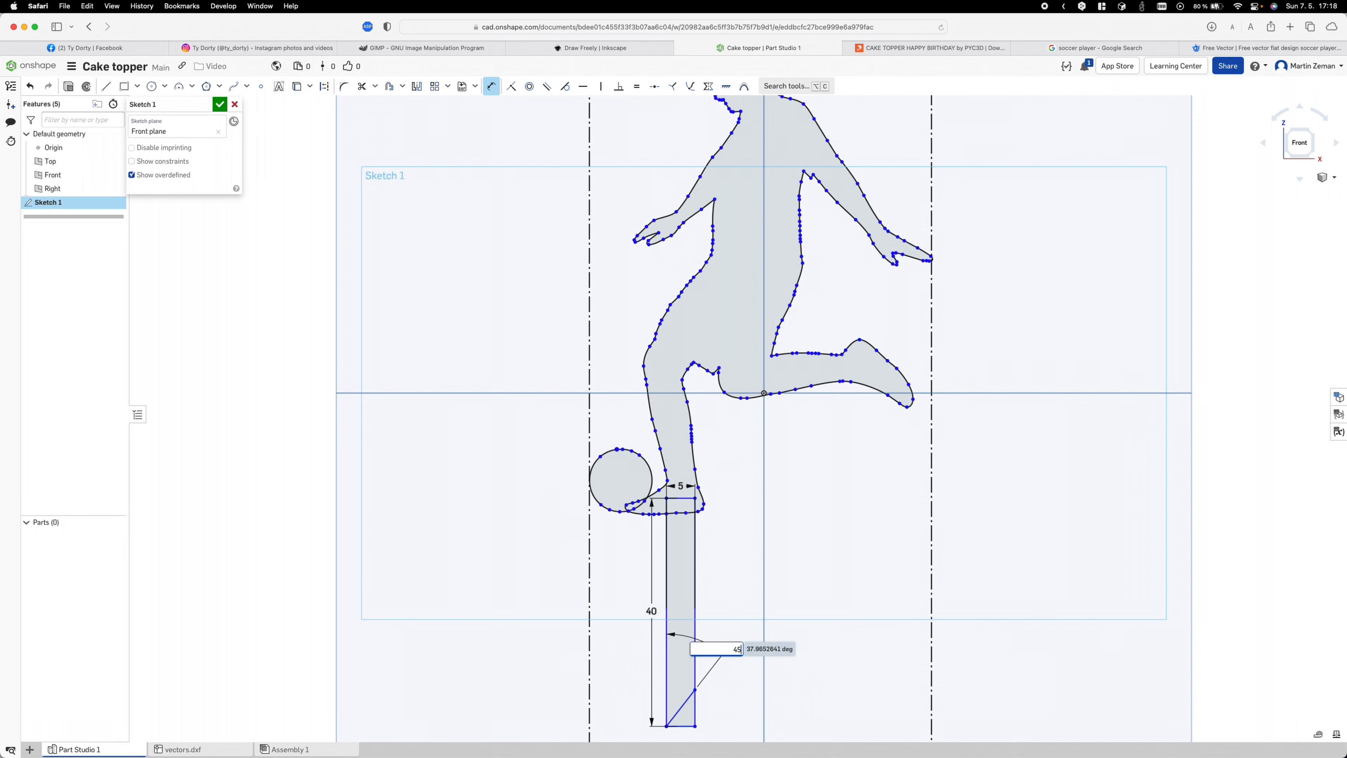
key(Return)
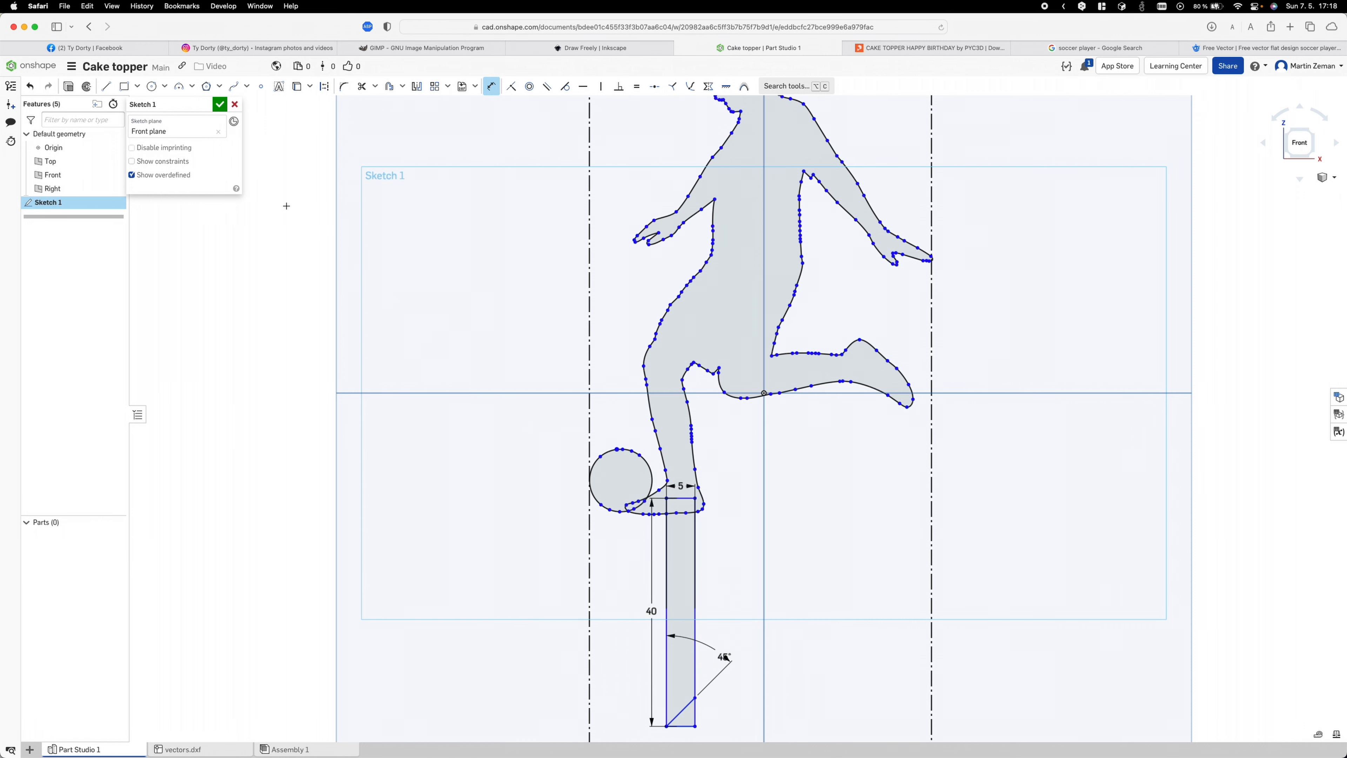
click(220, 104)
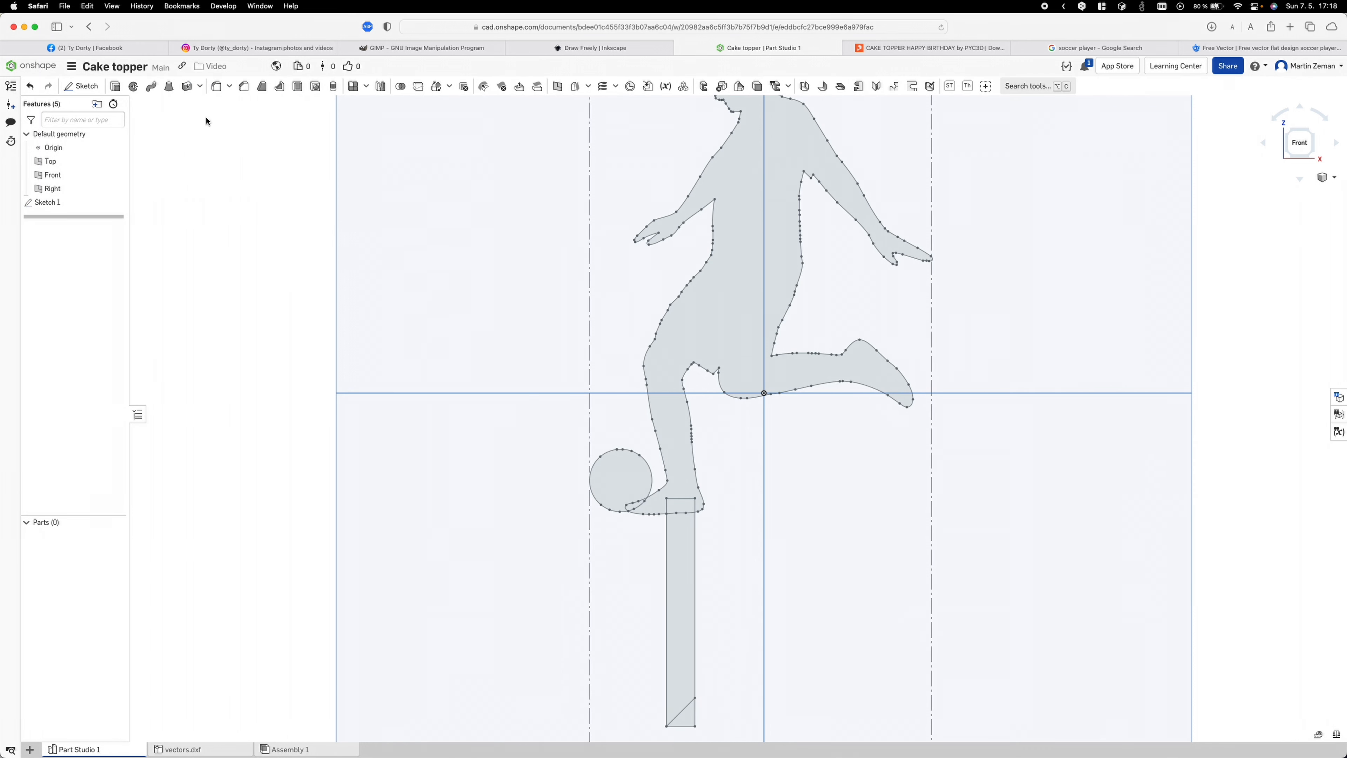
Extrude the player, ball, foot overlaps and the stick region above the diagonal as a new solid 2 mm deep
click(115, 86)
click(203, 179)
text(2)
key(Return)
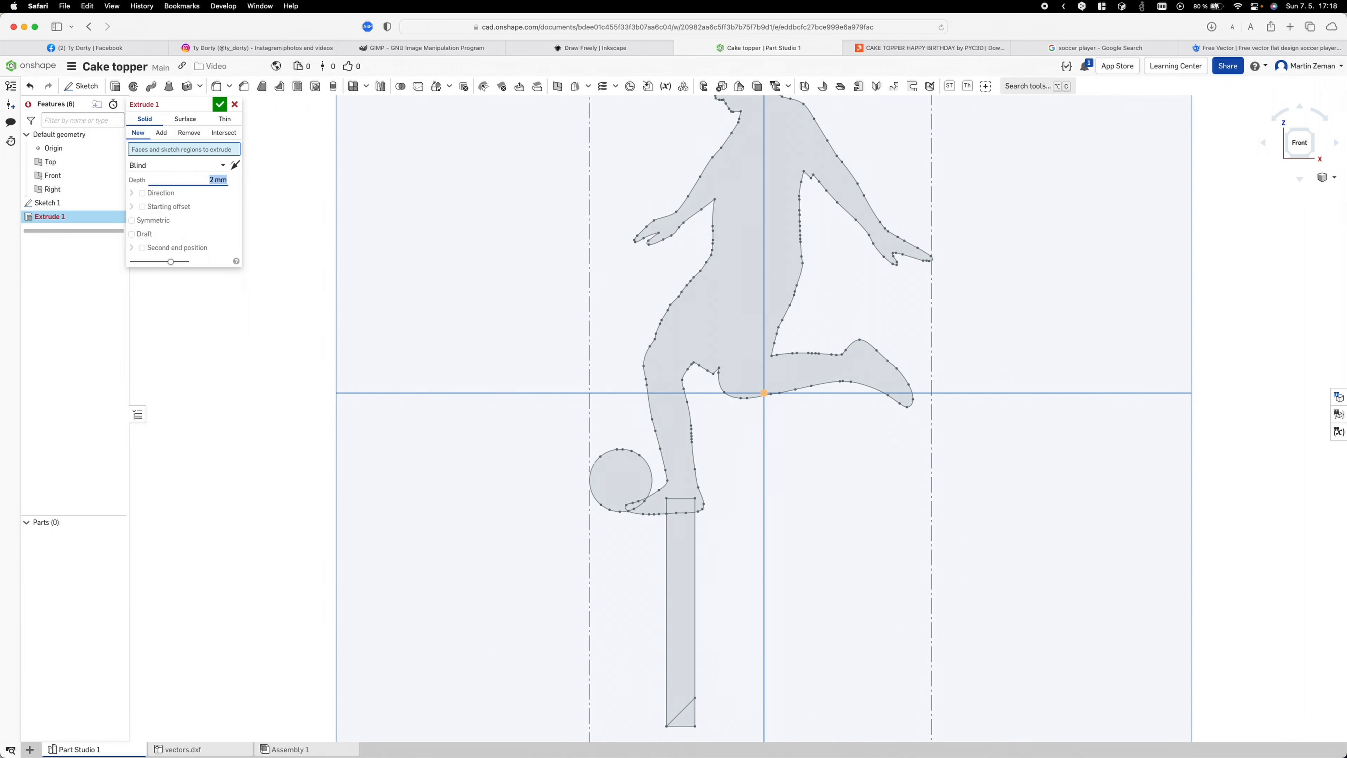
click(688, 331)
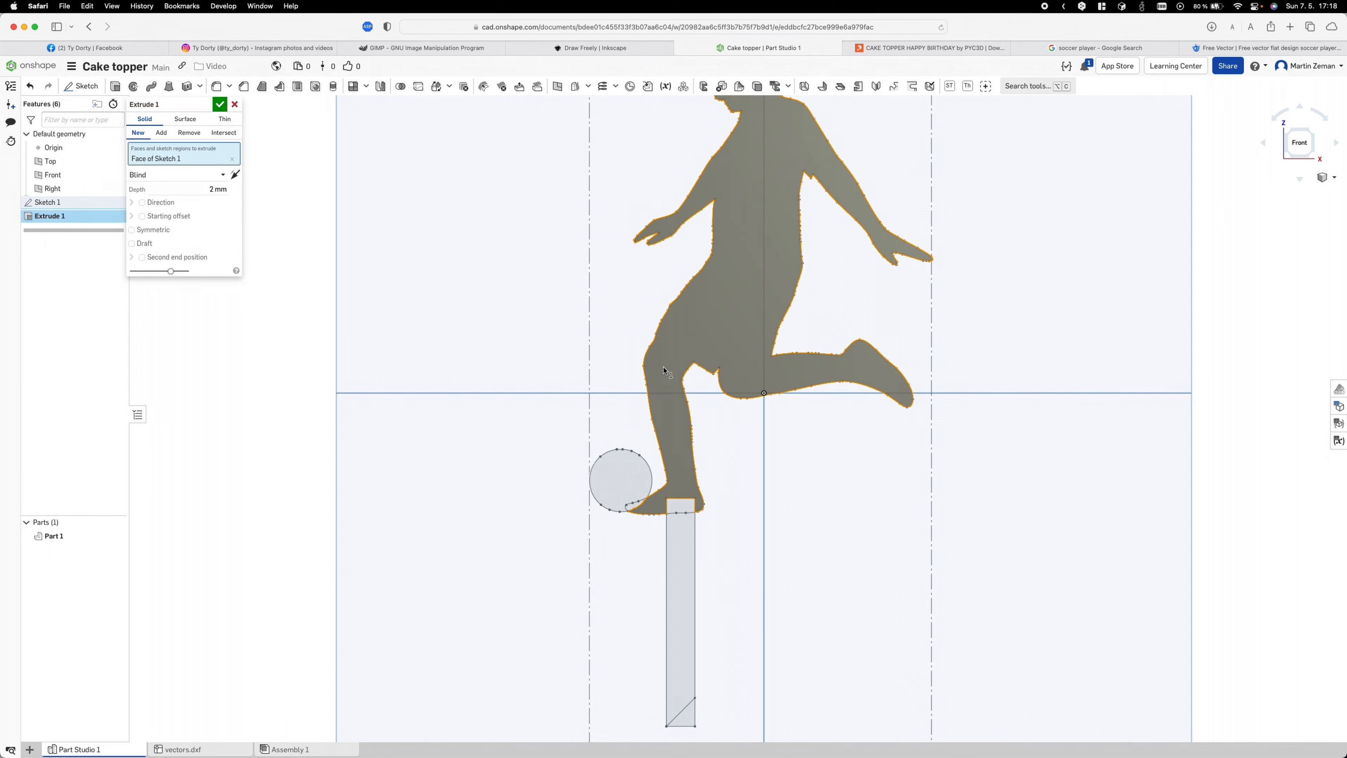
click(620, 481)
click(633, 507)
click(680, 531)
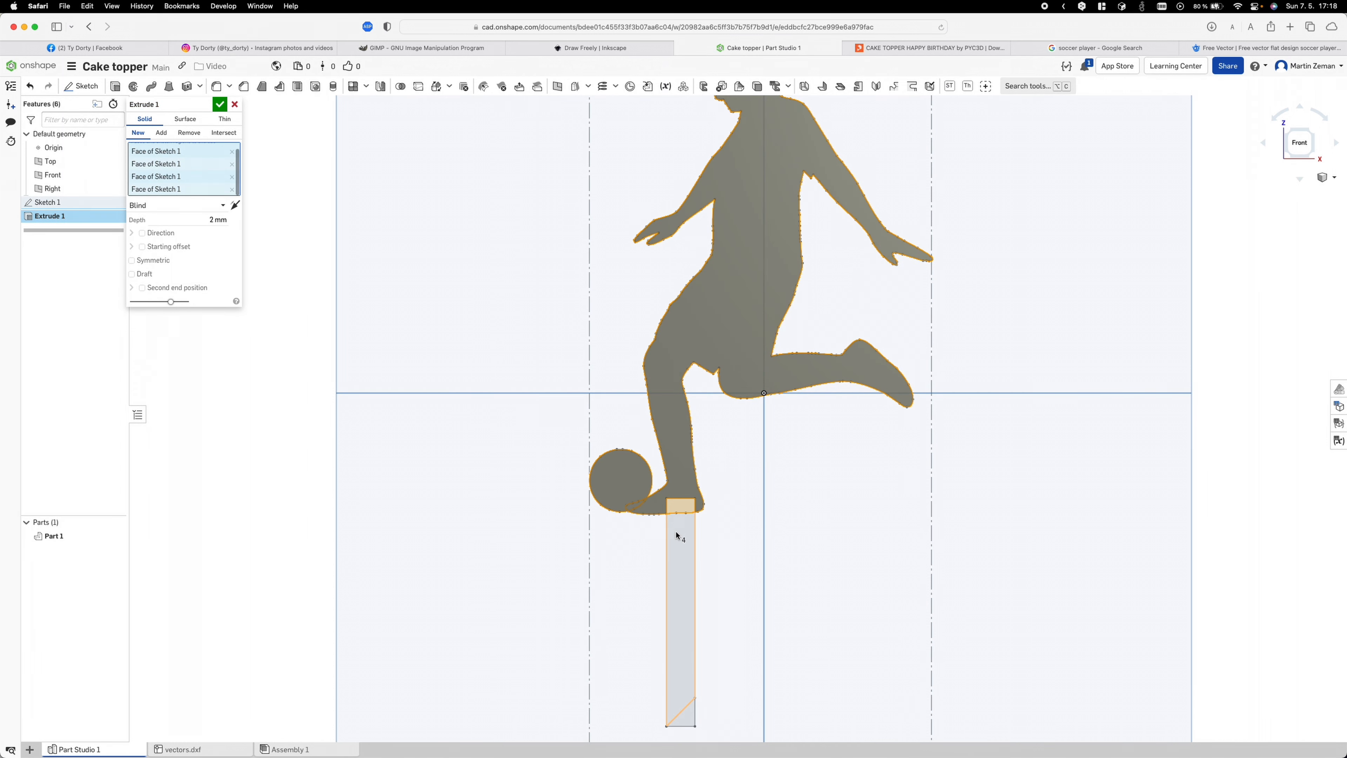
click(219, 104)
right_drag(415, 394, 468, 437)
scroll(468, 437, down, 2)
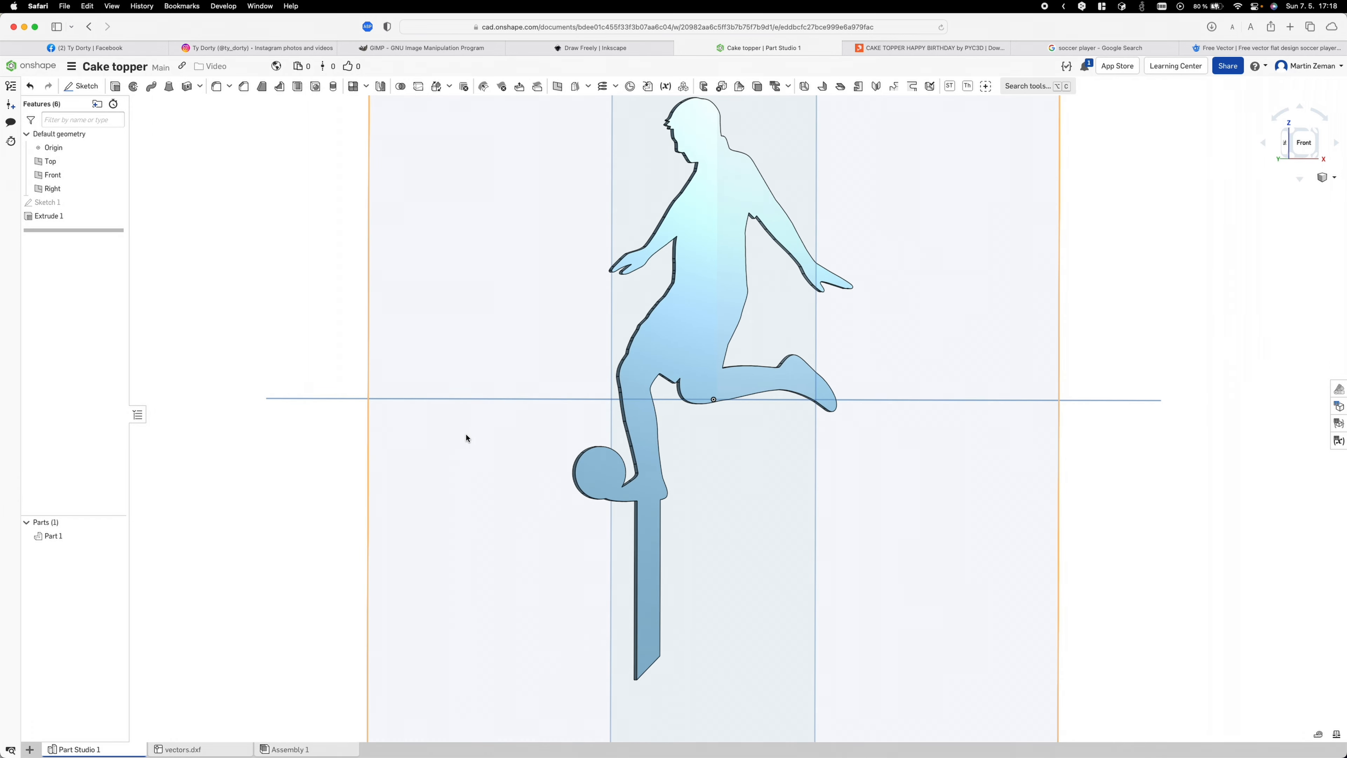
Chamfer the corner edge at the stick's lower end with an equal distance of 5 mm
right_drag(737, 573, 743, 575)
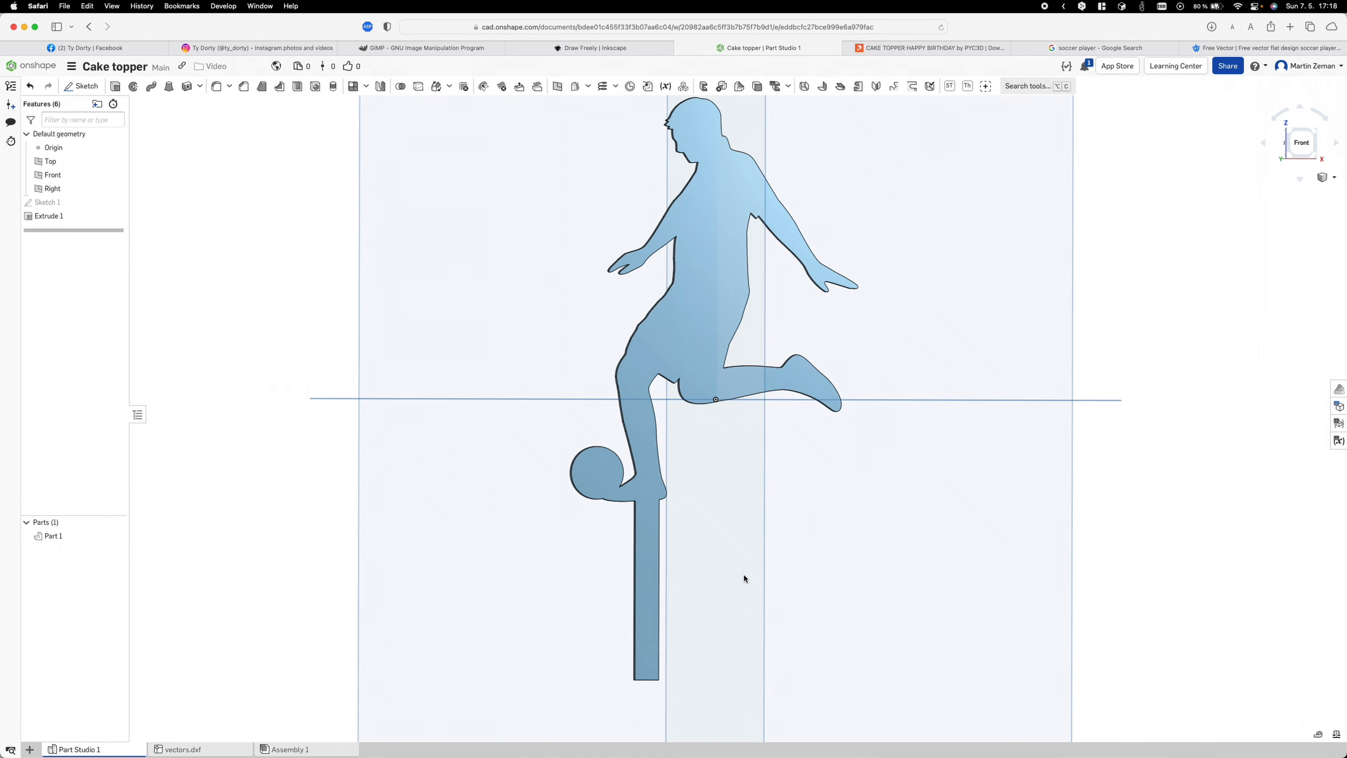
click(1295, 154)
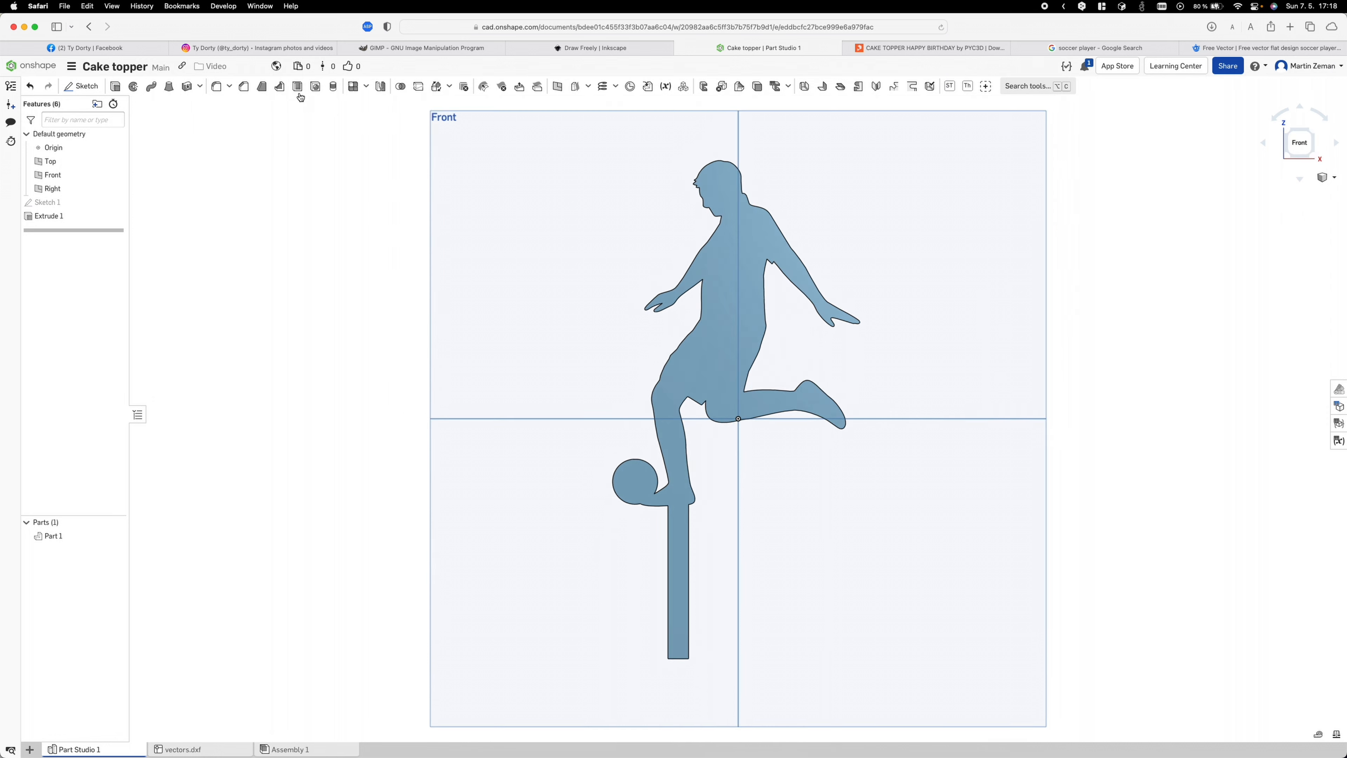
click(245, 87)
right_drag(734, 659, 688, 644)
scroll(688, 643, up, 5)
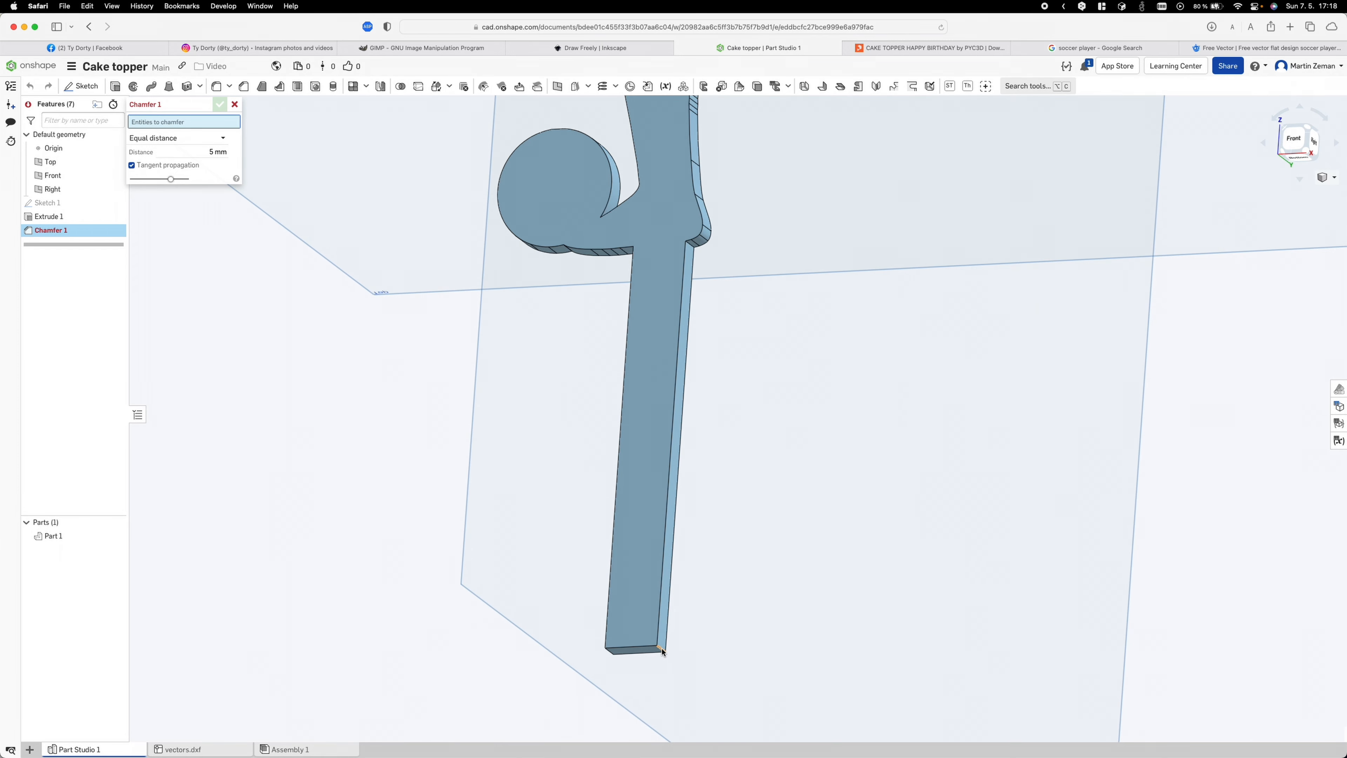
click(661, 649)
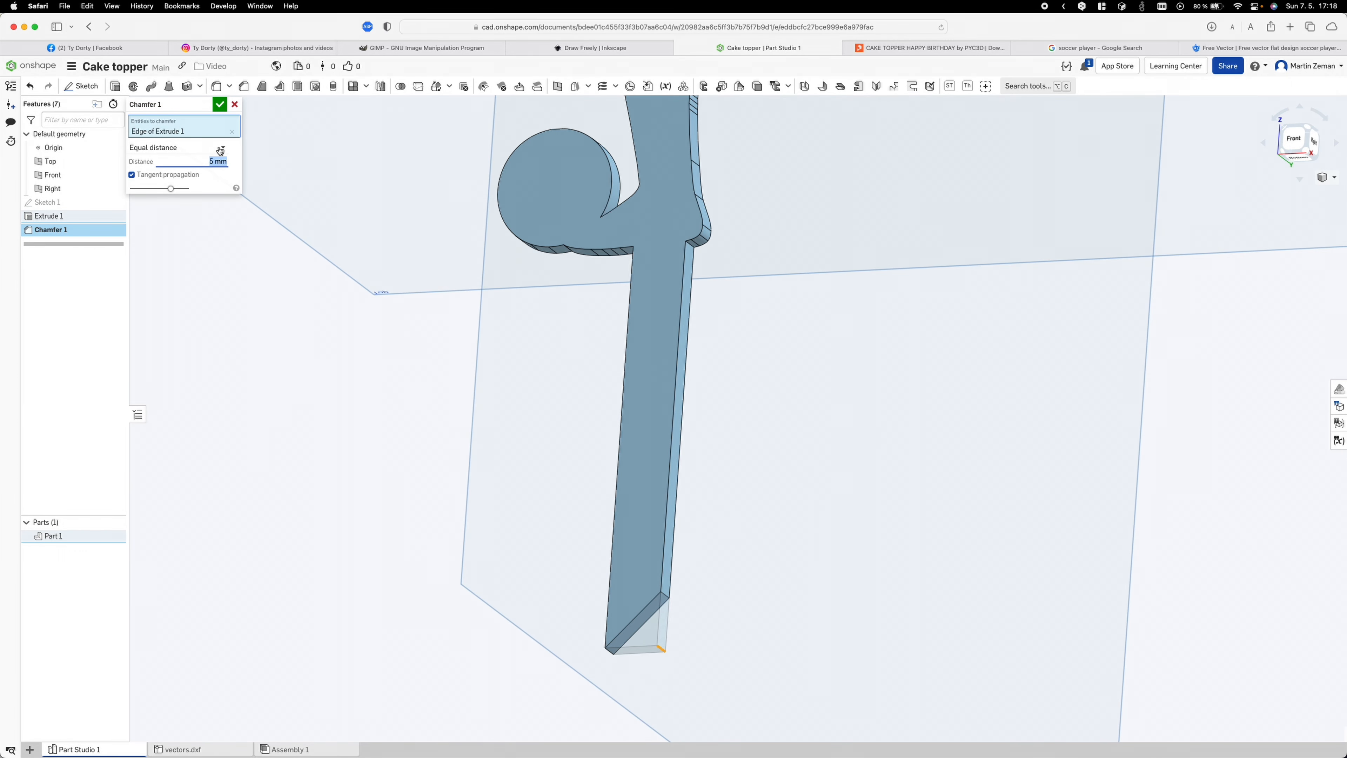
click(220, 103)
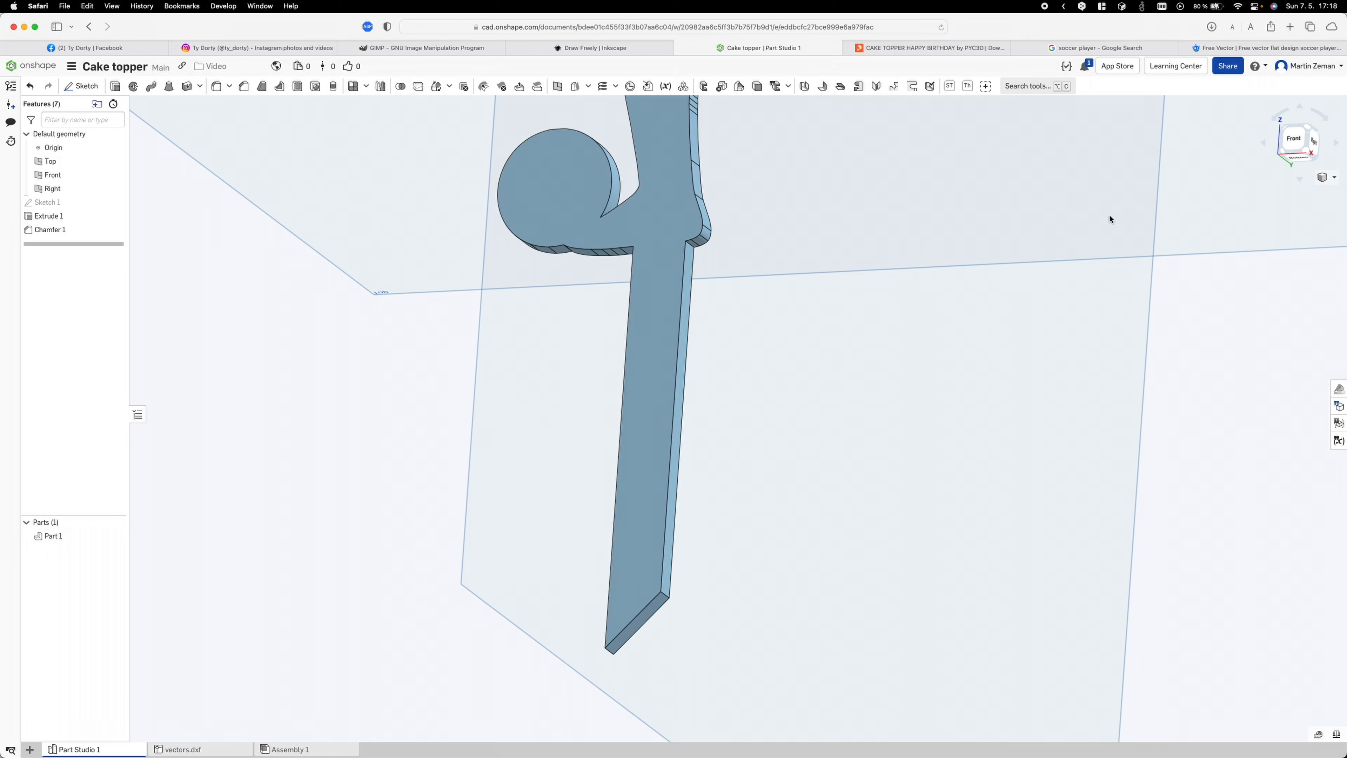
Start a new sketch on the front face of the extruded player and begin a corner rectangle below the standing foot
click(1293, 140)
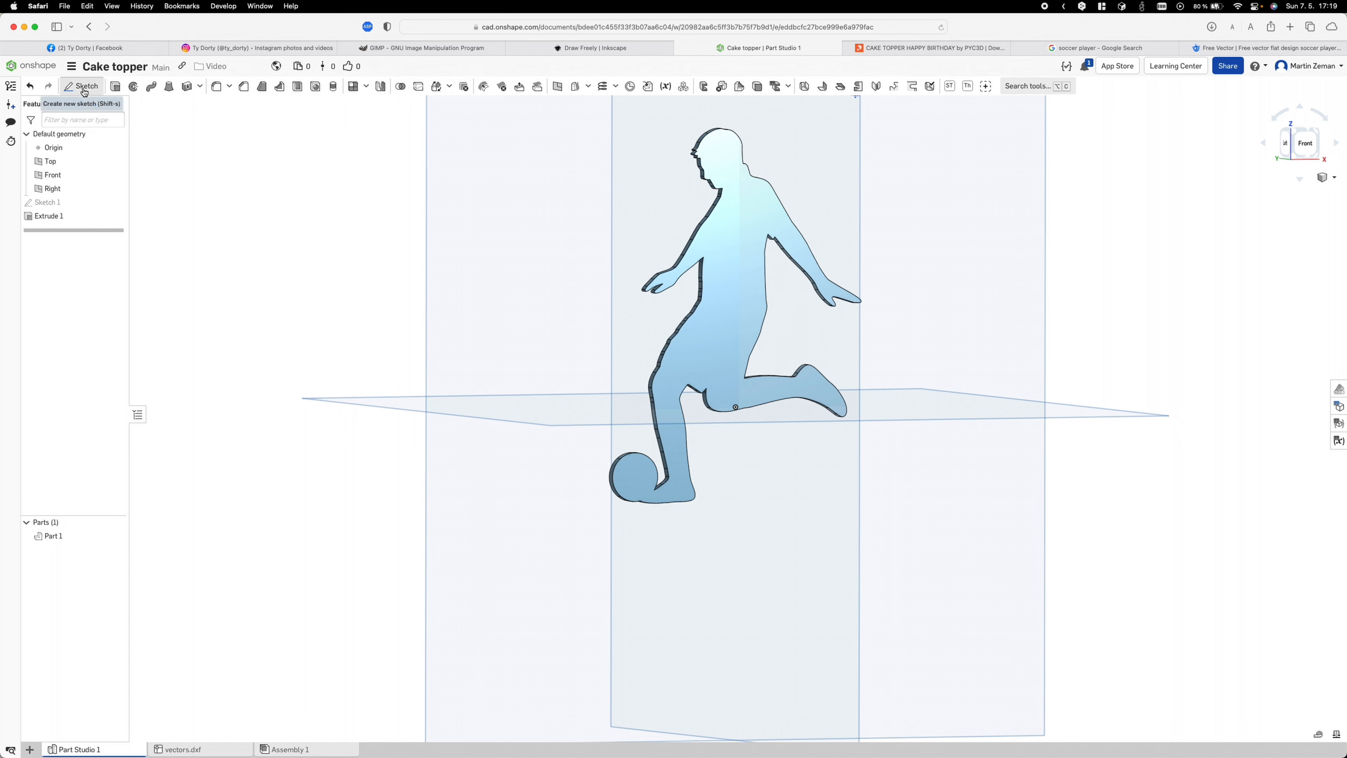
click(82, 90)
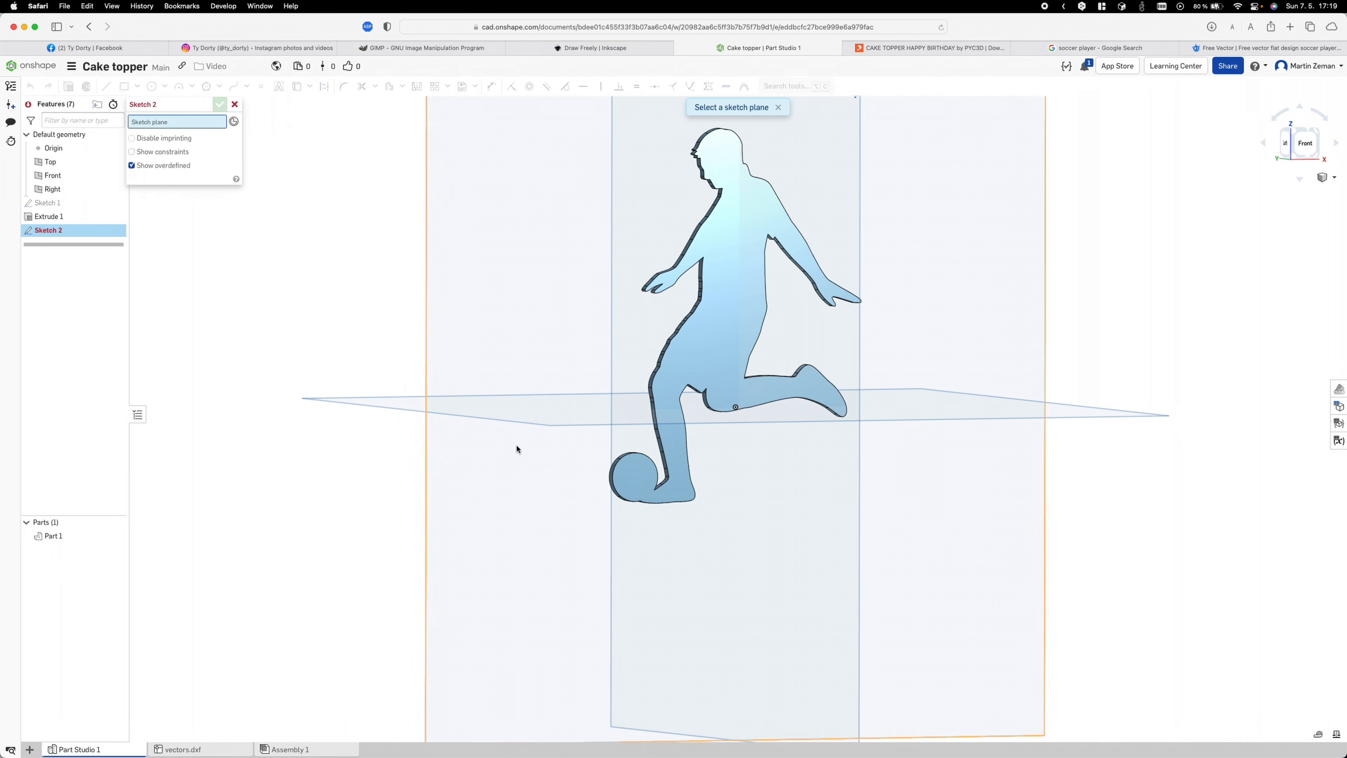
click(651, 484)
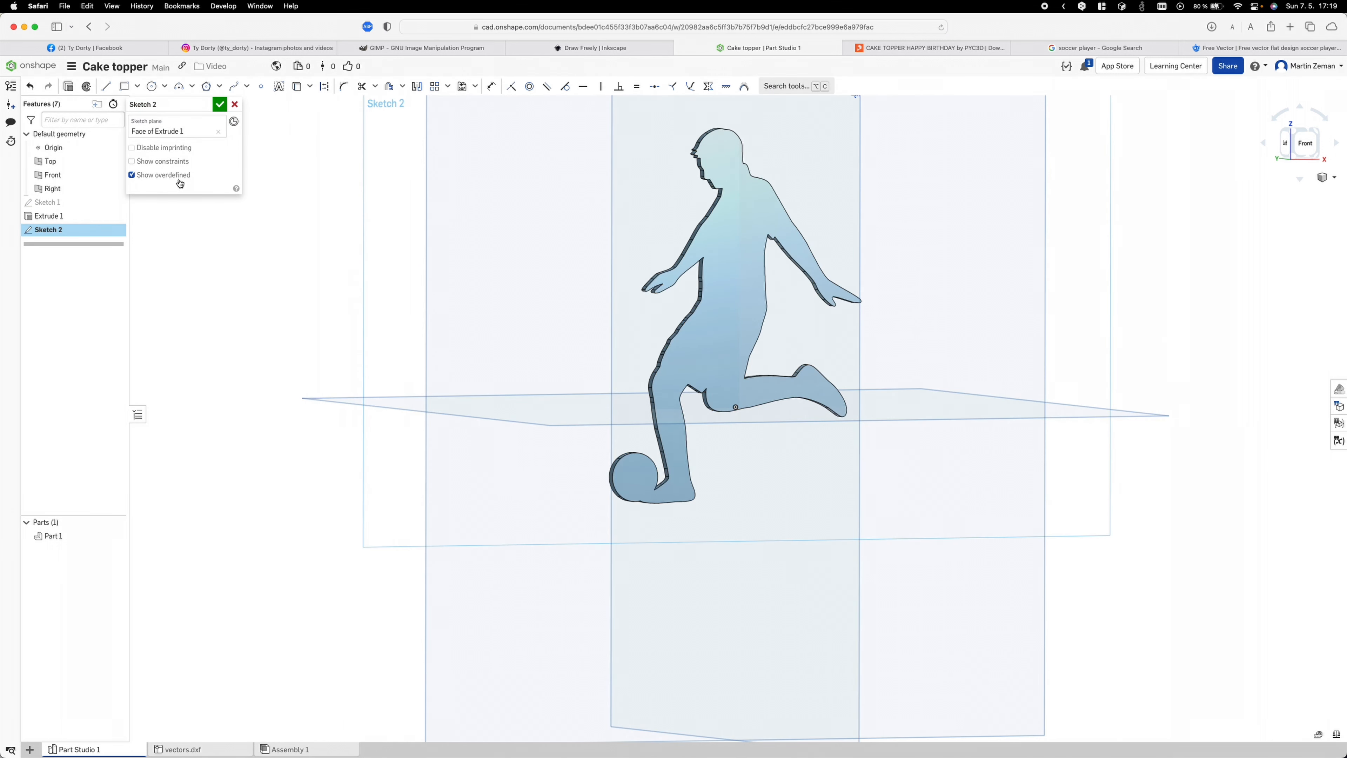
click(1315, 156)
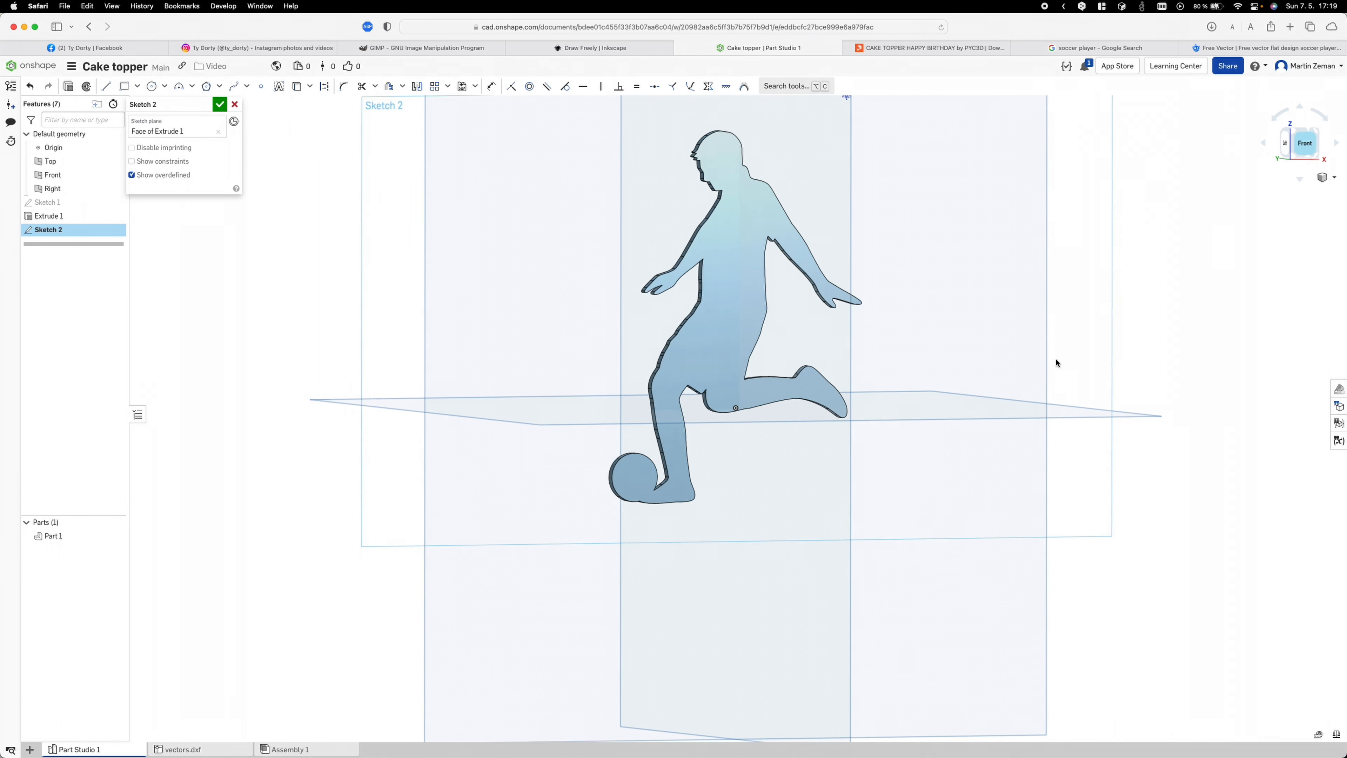
scroll(728, 511, up, 10)
scroll(664, 506, down, 5)
middle_drag(661, 491, 622, 322)
click(125, 87)
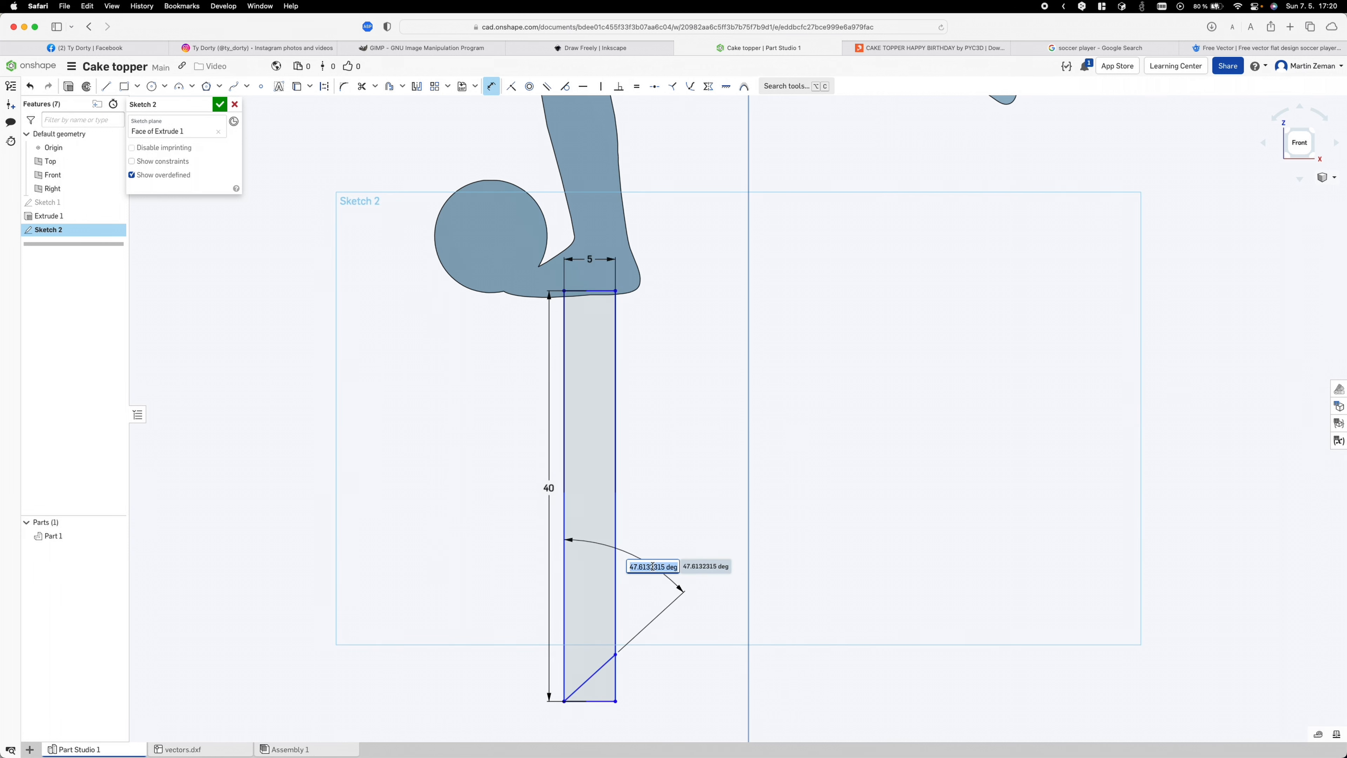
Set the angle between the diagonal line and the stick's long edge to 45° and finish the sketch
text(45)
key(Return)
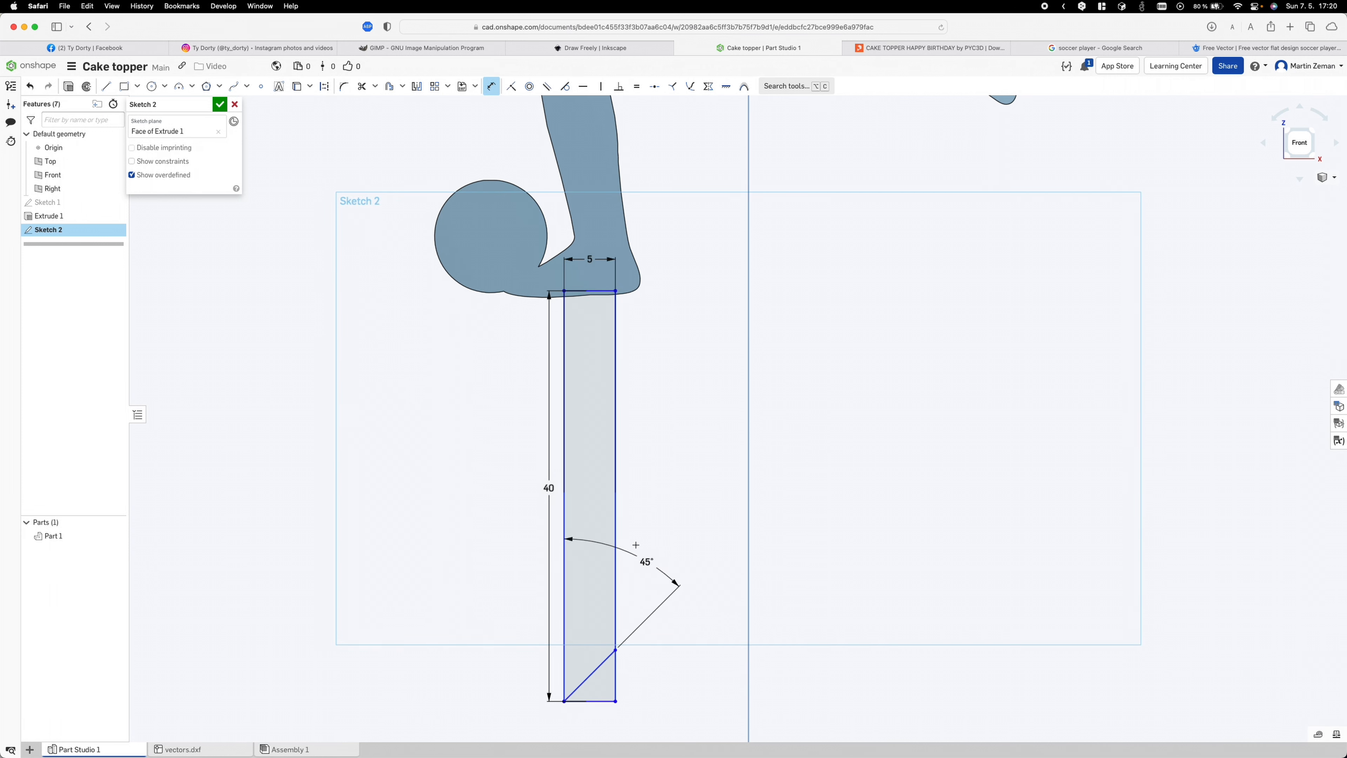
click(219, 104)
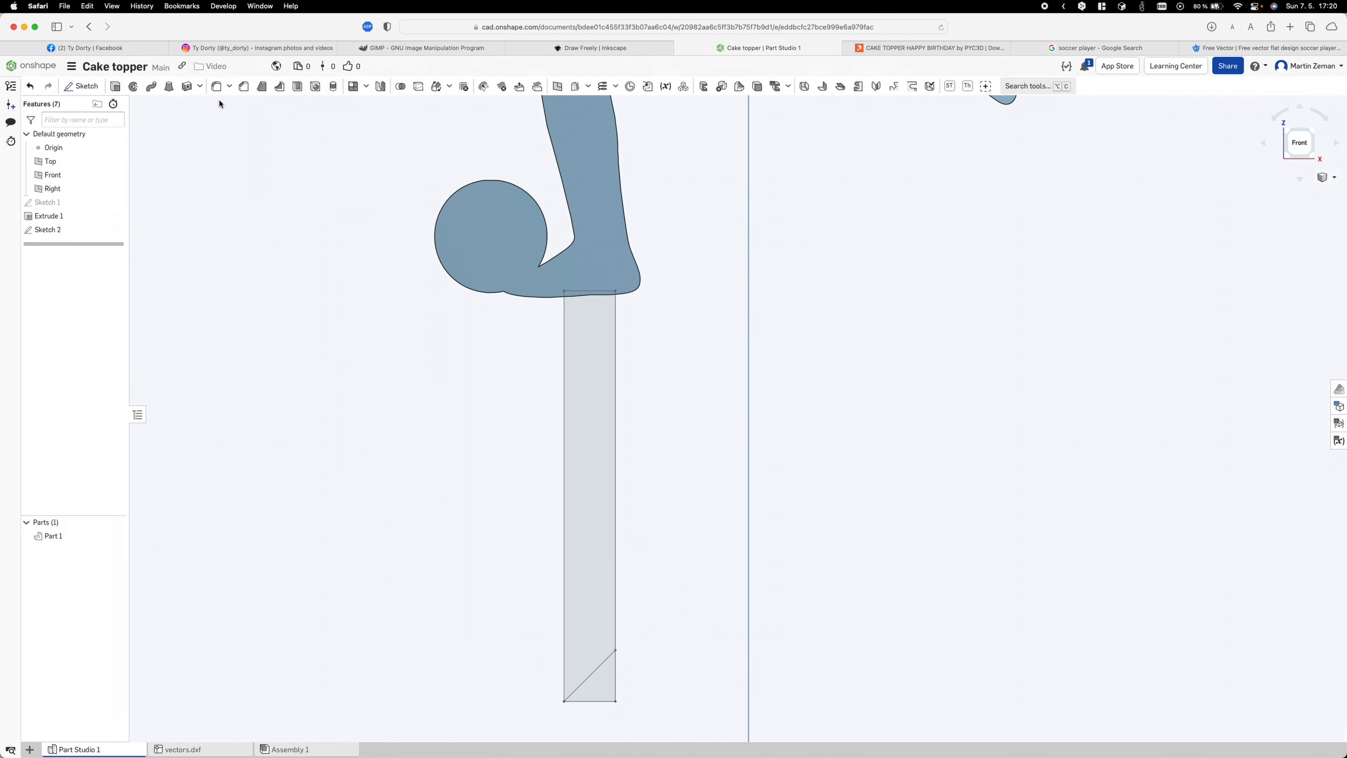
Begin extruding the stick region above the diagonal as an addition merged with the player part
key(shift+e)
click(605, 333)
mouse_move(496, 412)
right_down()
mouse_move(604, 404)
mouse_move(587, 380)
right_up()
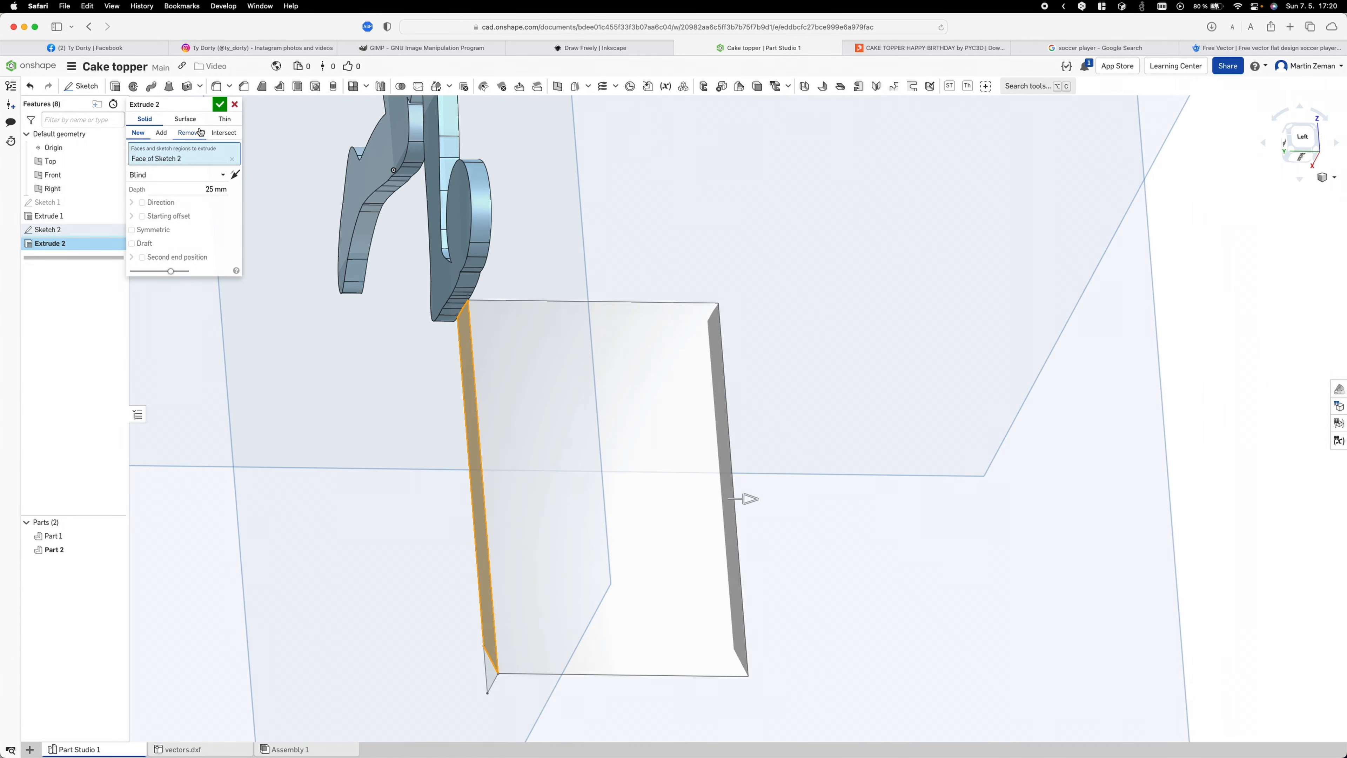
click(161, 133)
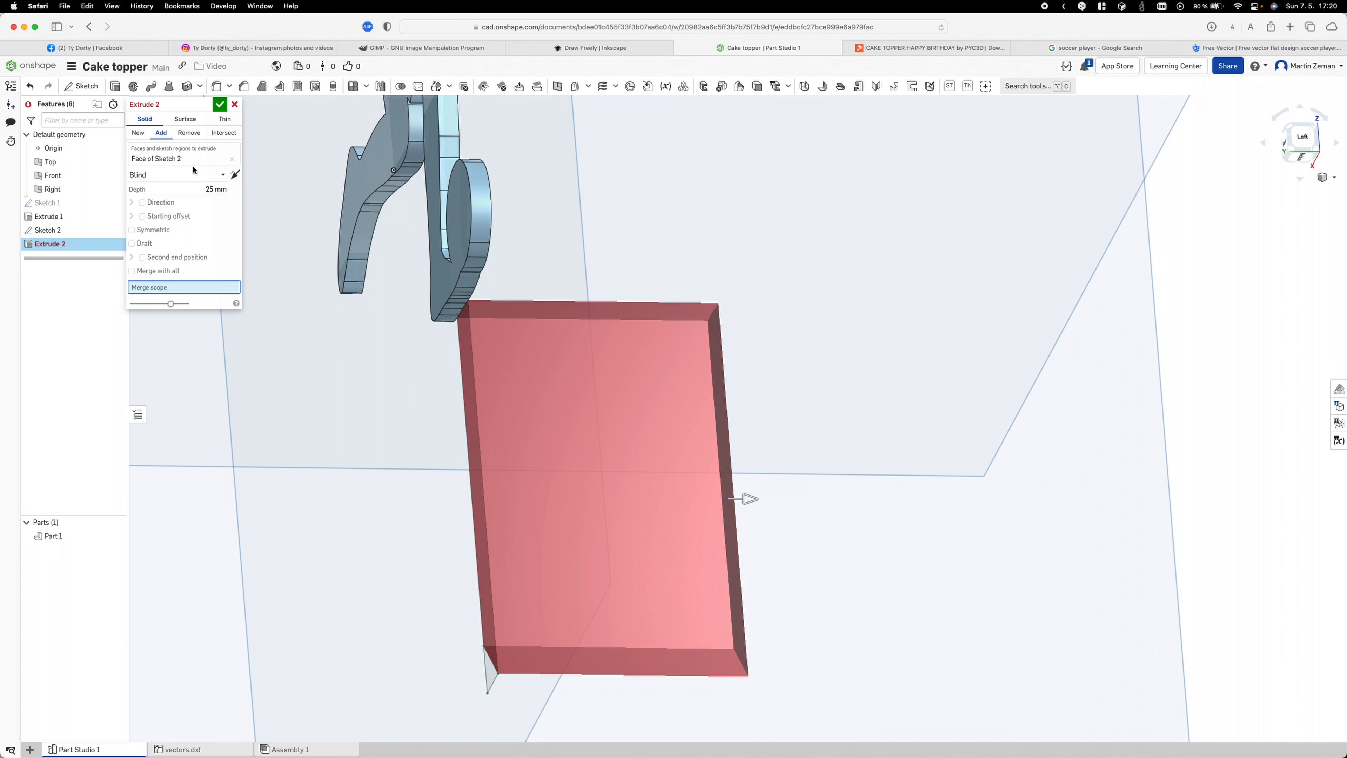
click(216, 194)
click(213, 289)
click(451, 291)
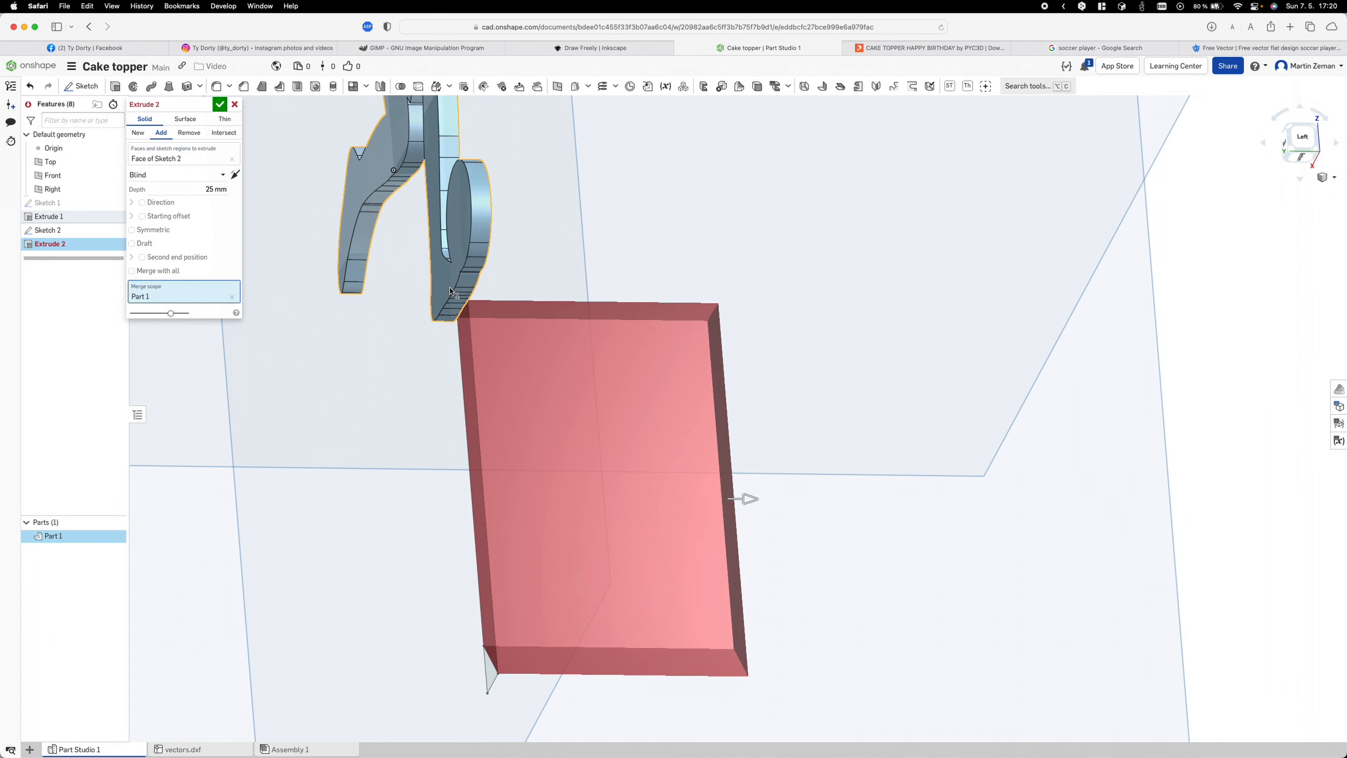
Set the stick extrusion's depth to 2 mm, reverse its direction into the player's thickness and finish the extrusion
click(226, 189)
text(2)
key(Return)
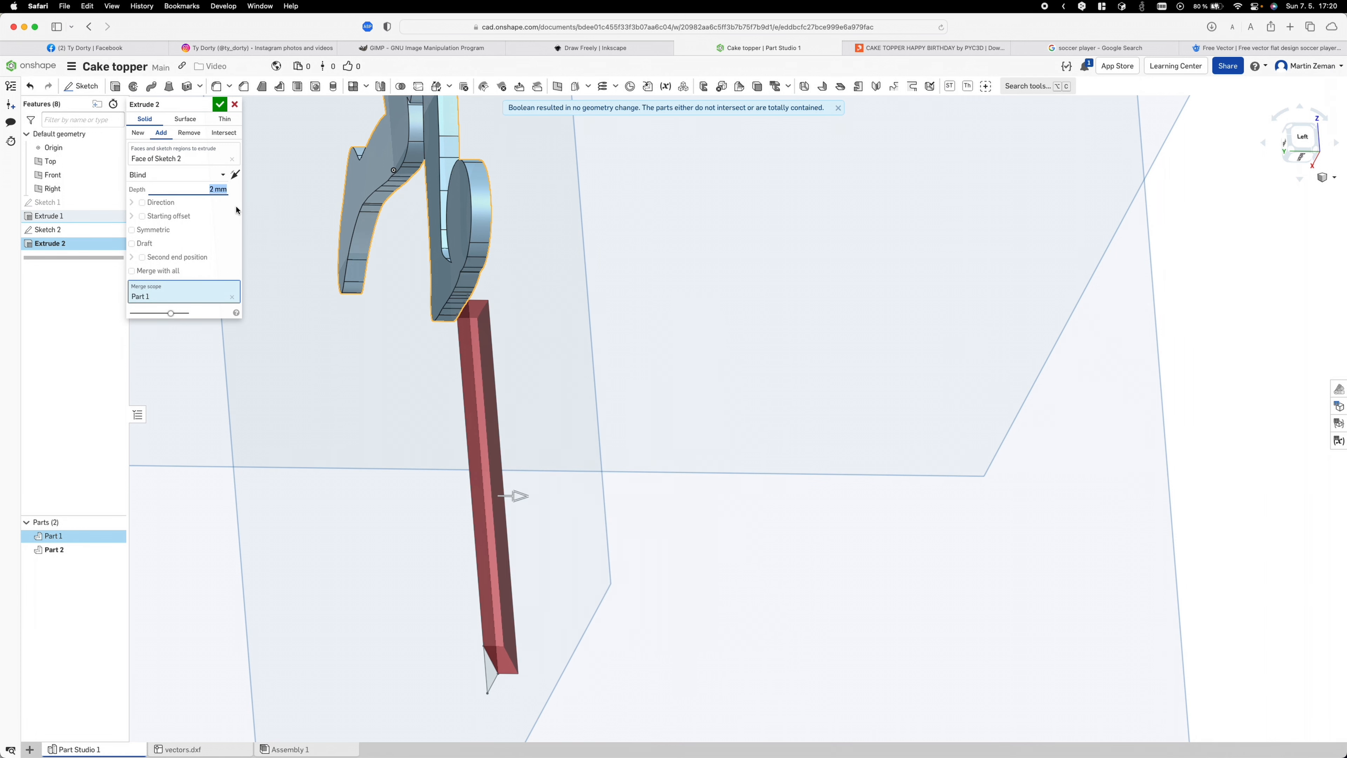
click(235, 175)
click(219, 104)
right_drag(658, 395, 634, 451)
scroll(688, 488, down, 10)
mouse_move(688, 487)
right_down()
mouse_move(656, 463)
mouse_move(698, 498)
right_up()
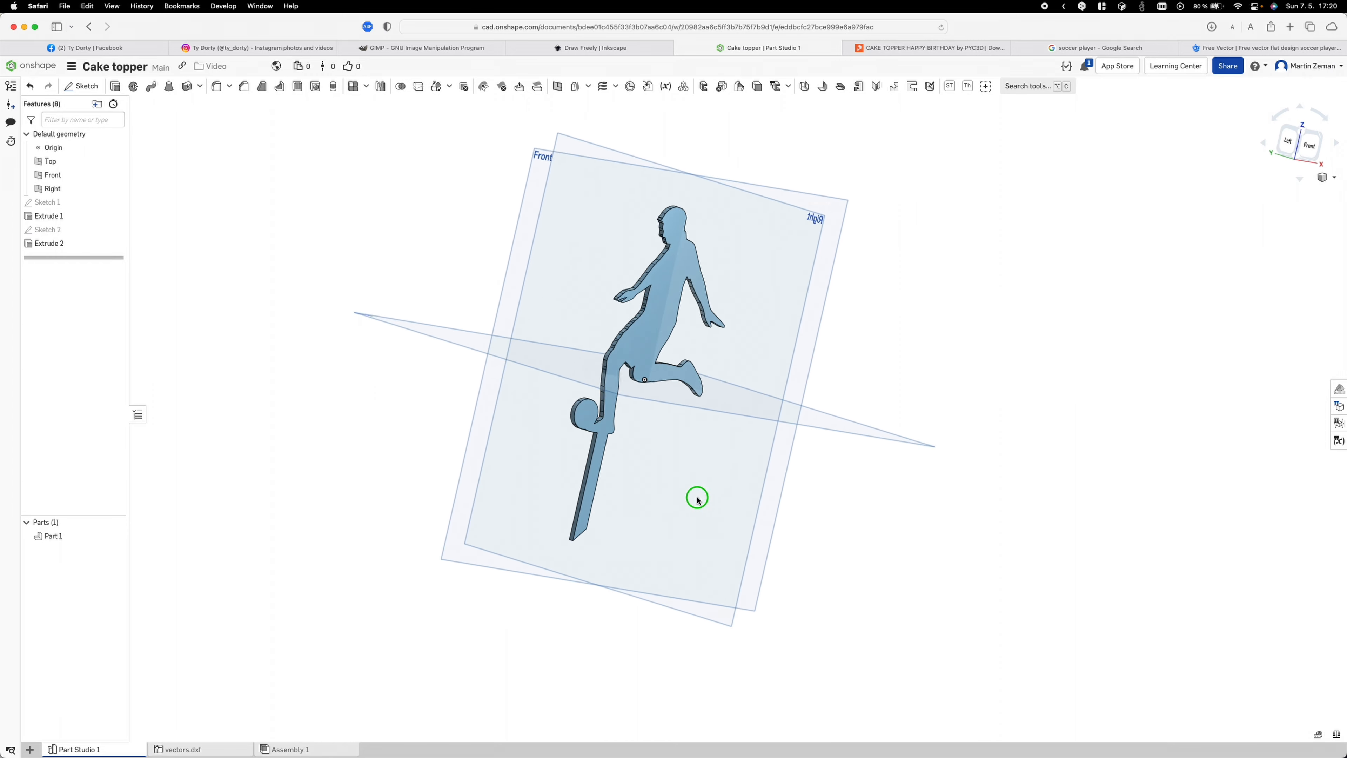
scroll(697, 500, up, 6)
scroll(697, 499, down, 5)
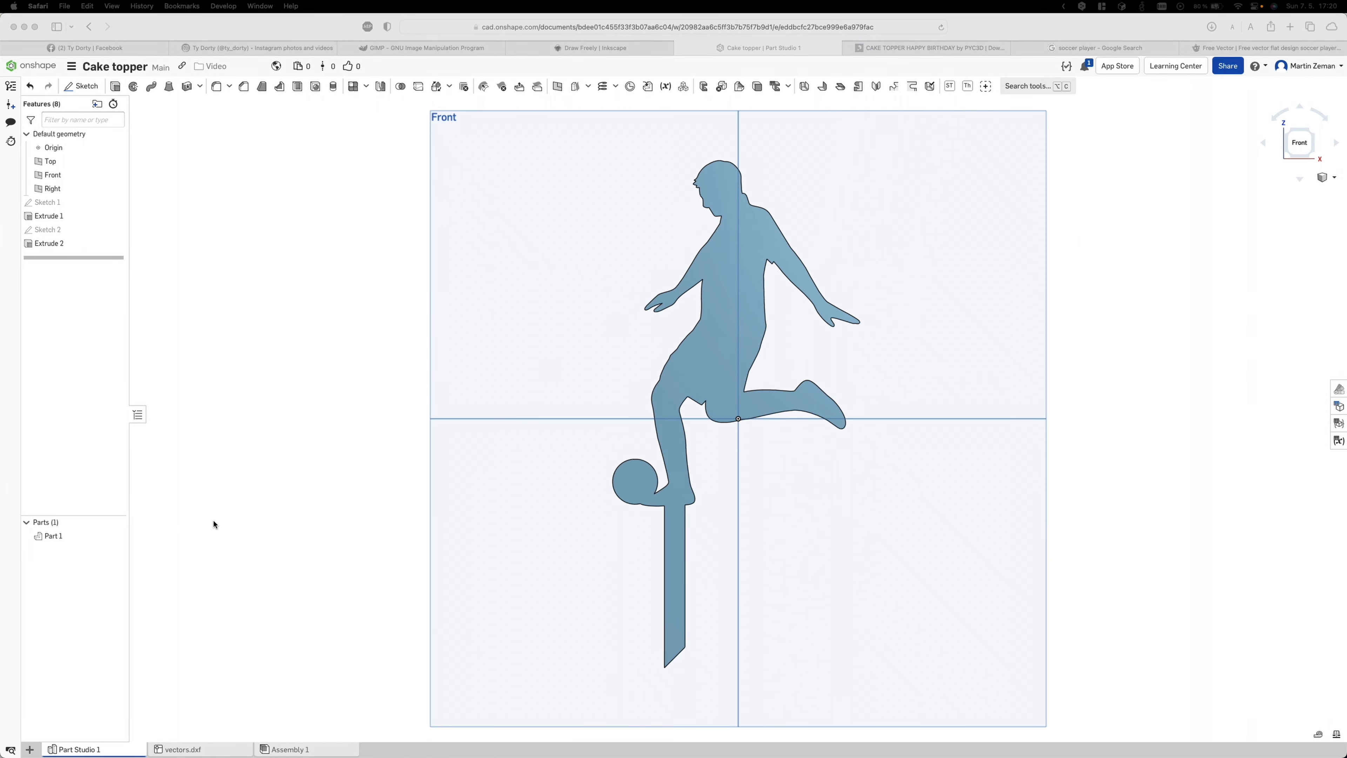
Export the finished part as a binary STL in millimetres with fine resolution, named "Cake topper"
right_click(60, 535)
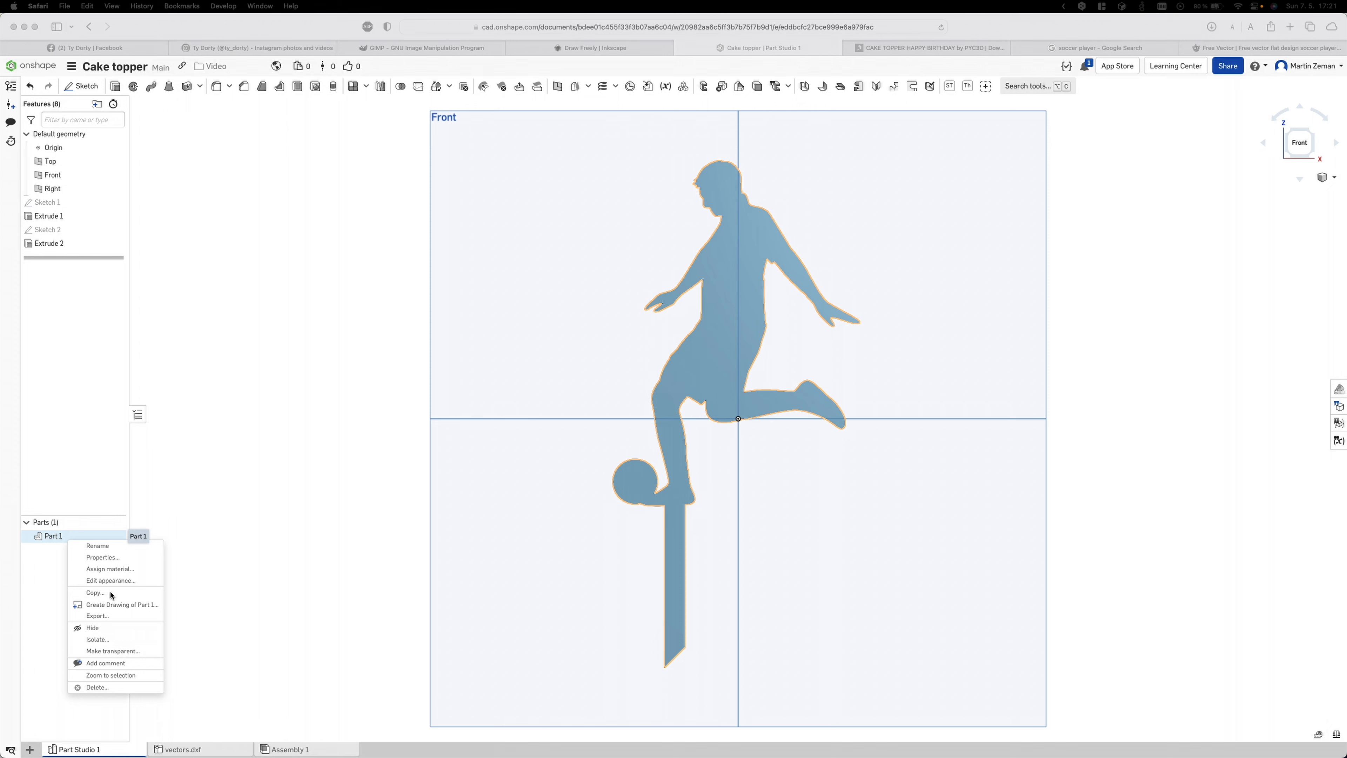
click(97, 615)
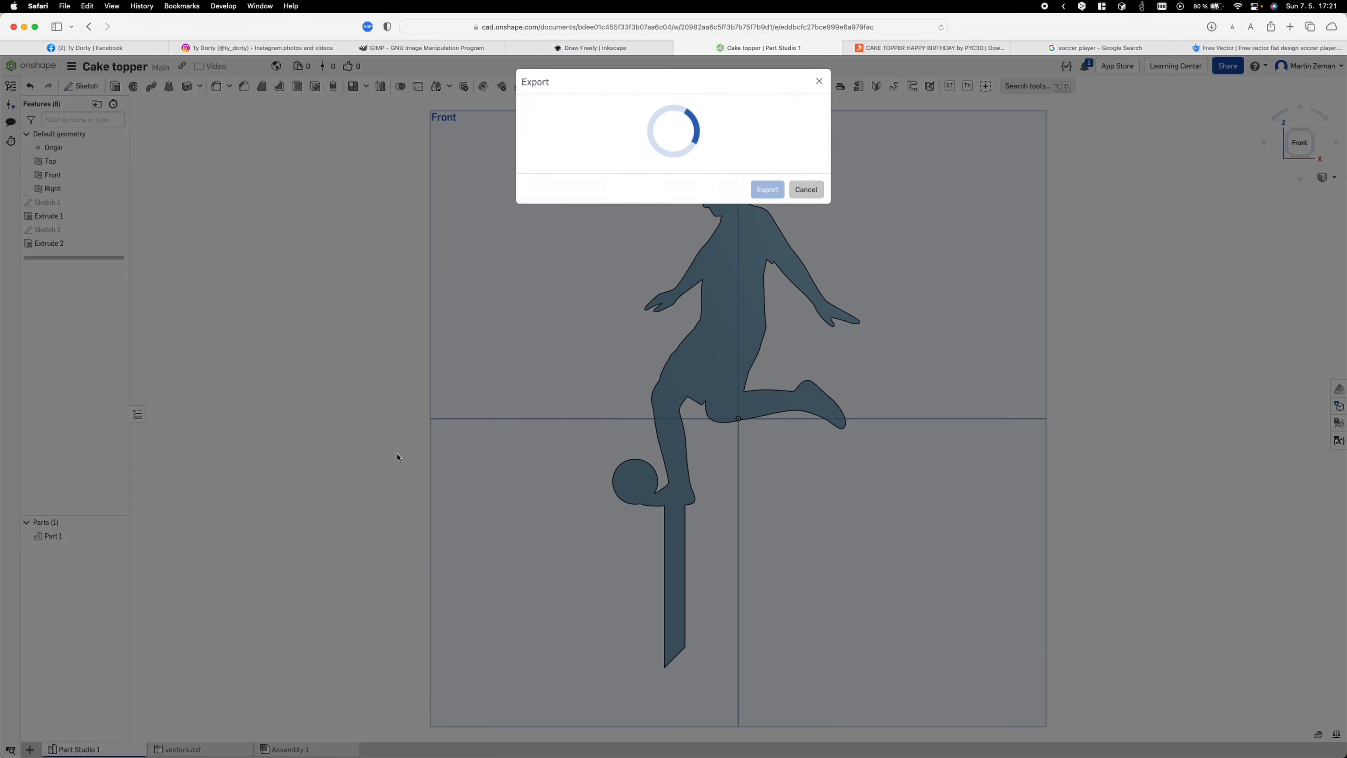
triple_click(614, 122)
text(Ca)
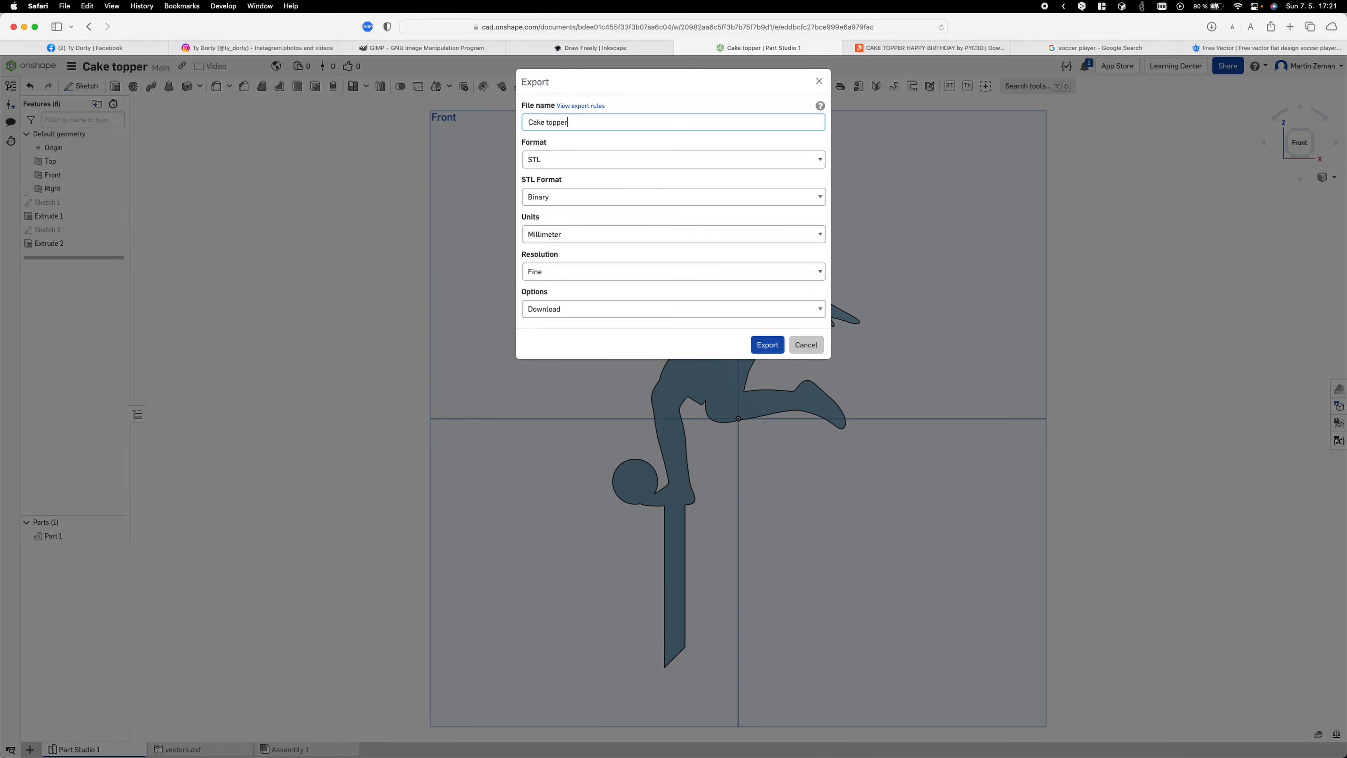
text(ke topper)
key(Return)
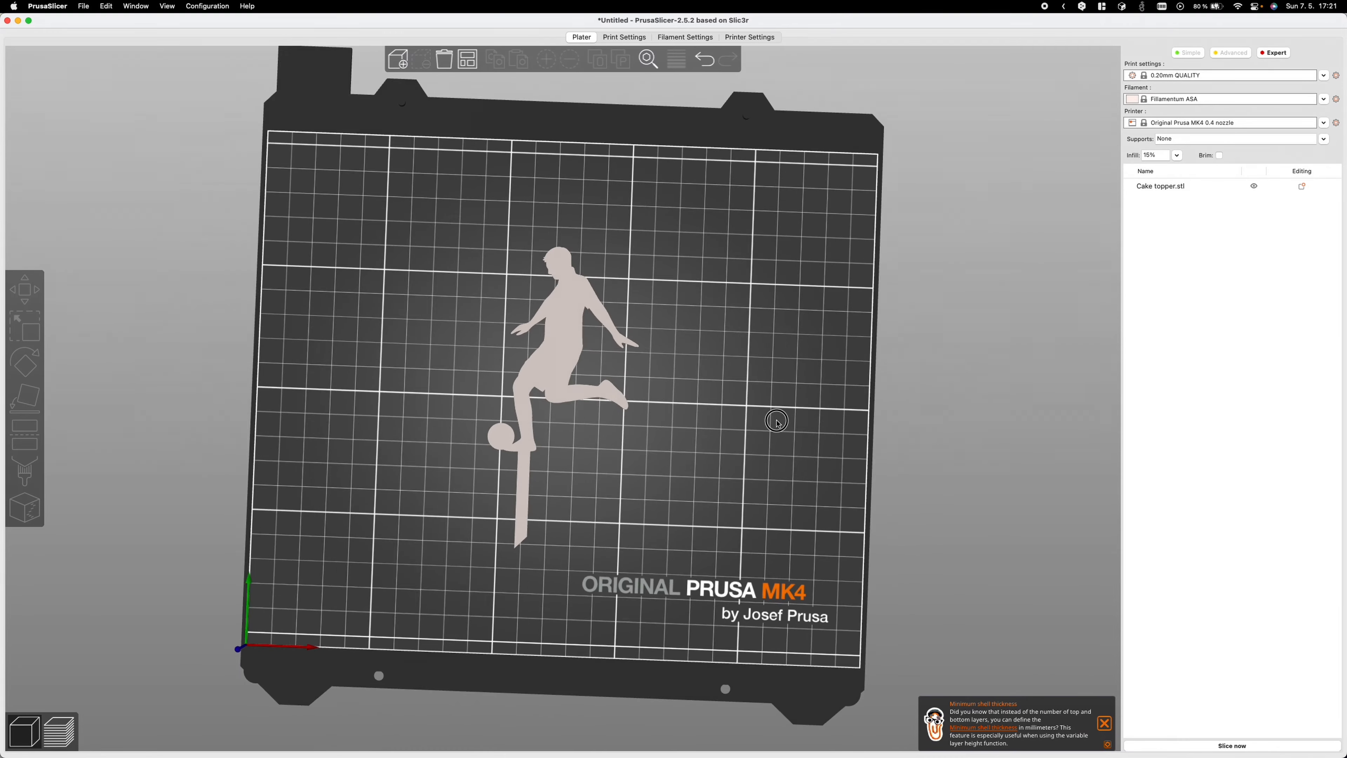